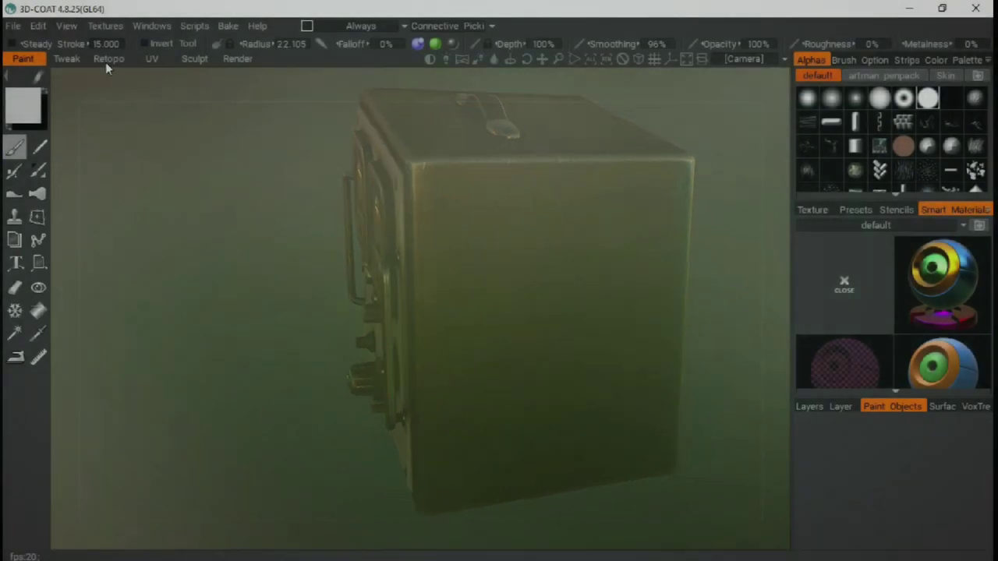
Import Radio_Base for per-pixel painting as an auto-mapped UV set named Base
{"action": "left_click", "coordinate": [12, 25]}
{"action": "mouse_move", "coordinate": [25, 165]}
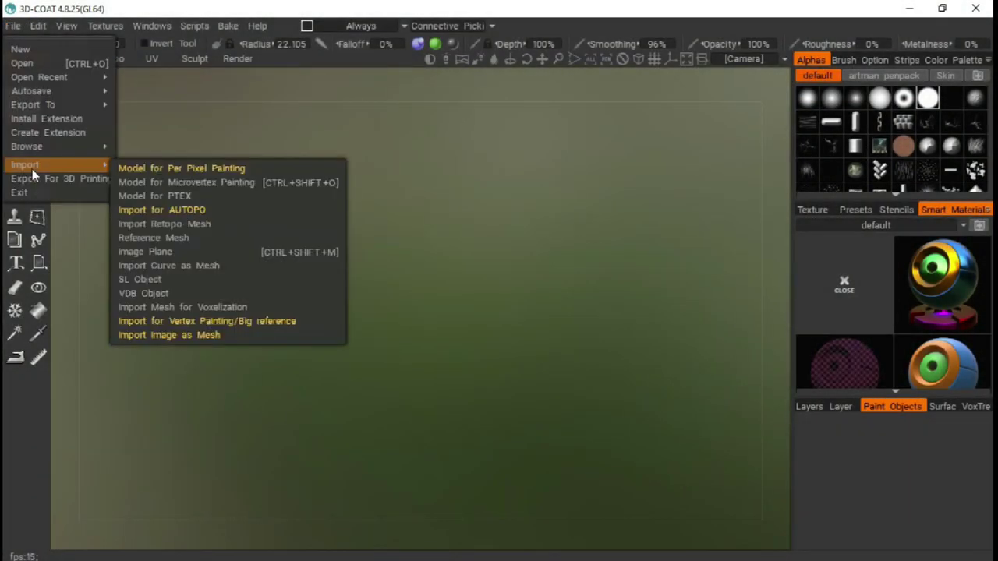
{"action": "left_click", "coordinate": [179, 168]}
{"action": "left_click", "coordinate": [328, 36]}
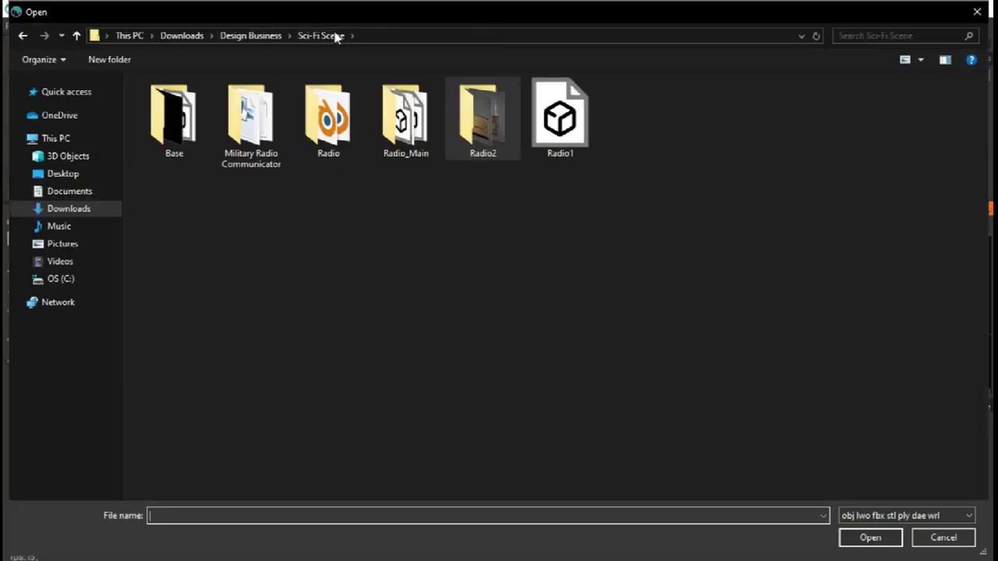
{"action": "double_click", "coordinate": [403, 113]}
{"action": "left_click", "coordinate": [340, 117]}
{"action": "key", "text": "Return"}
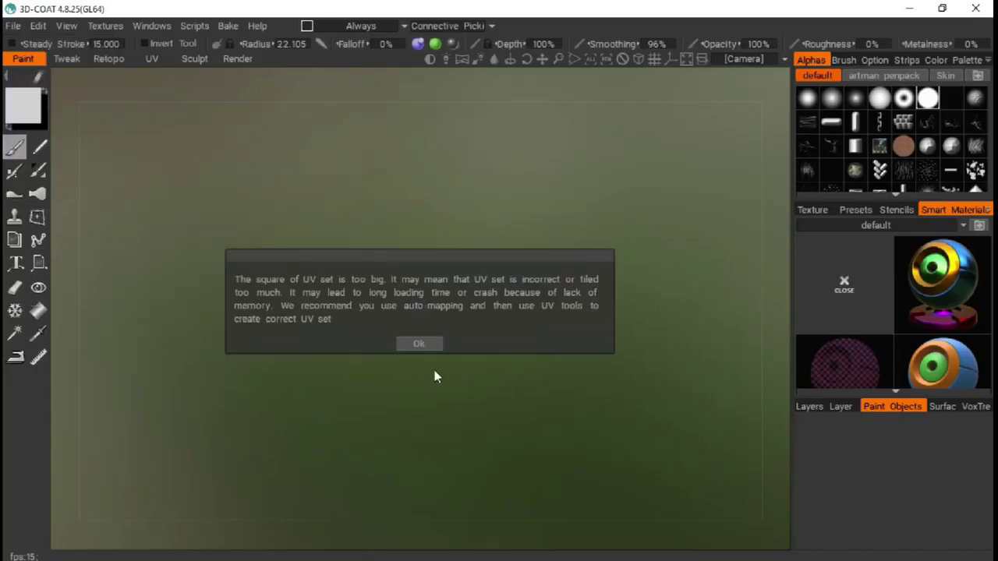
{"action": "left_click", "coordinate": [425, 341]}
{"action": "left_click", "coordinate": [523, 409]}
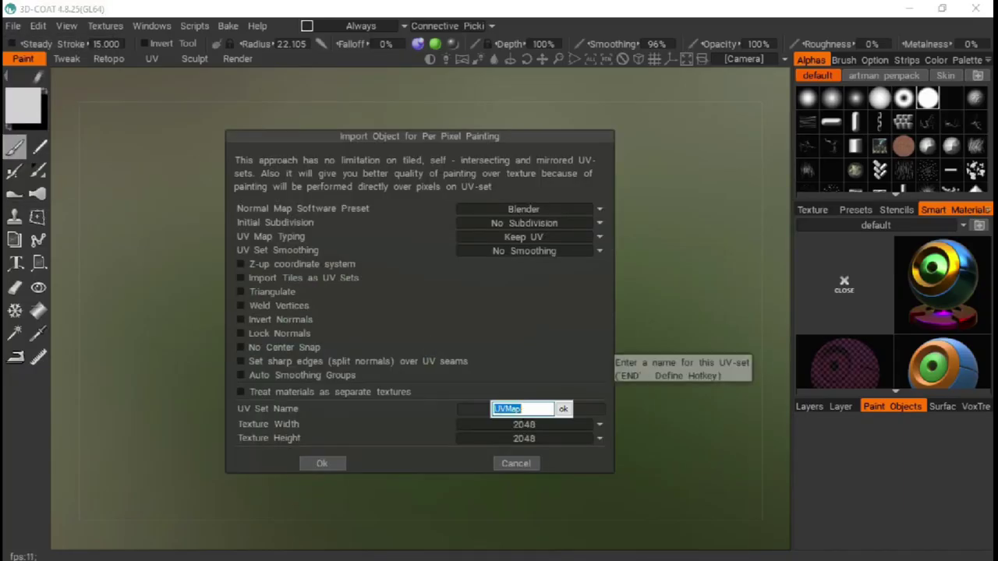
{"action": "type", "text": "Base"}
{"action": "key", "text": "Return"}
{"action": "left_click", "coordinate": [523, 237]}
{"action": "left_click", "coordinate": [521, 268]}
{"action": "left_click", "coordinate": [322, 463]}
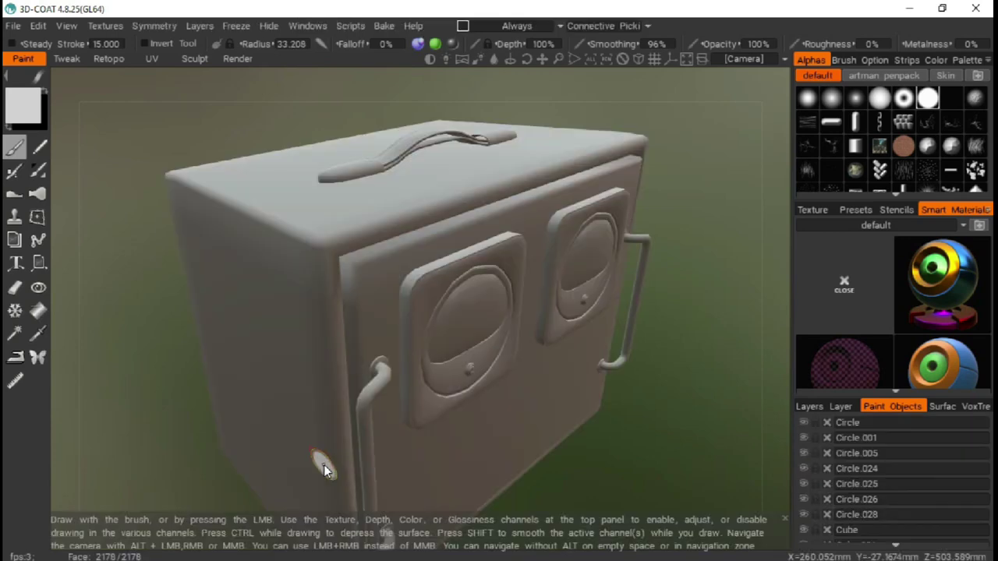
Import Radio_knob for per-pixel painting on an auto-mapped UV set named tools
{"action": "left_click", "coordinate": [12, 26]}
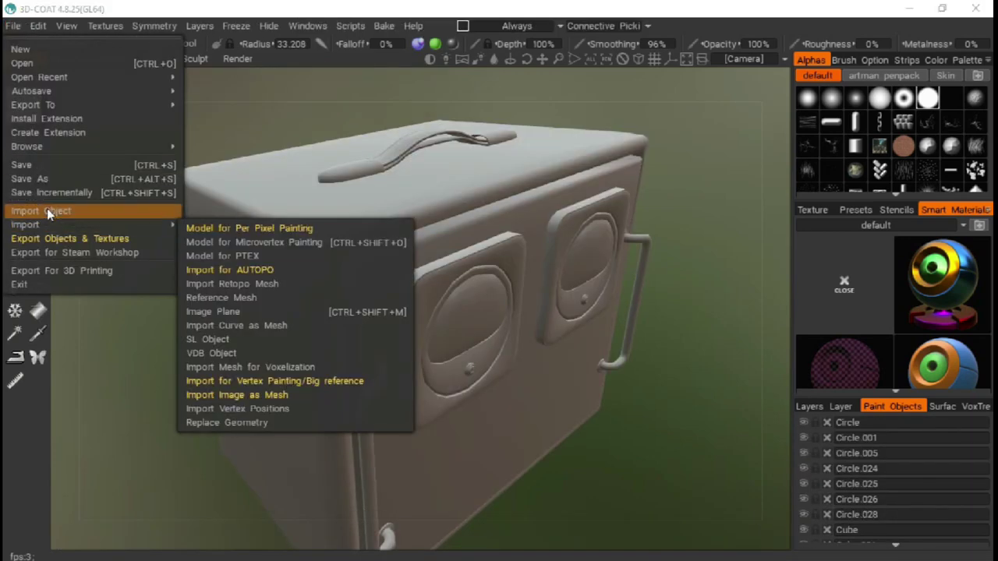
{"action": "left_click", "coordinate": [48, 210]}
{"action": "left_click", "coordinate": [178, 133]}
{"action": "left_click", "coordinate": [853, 535]}
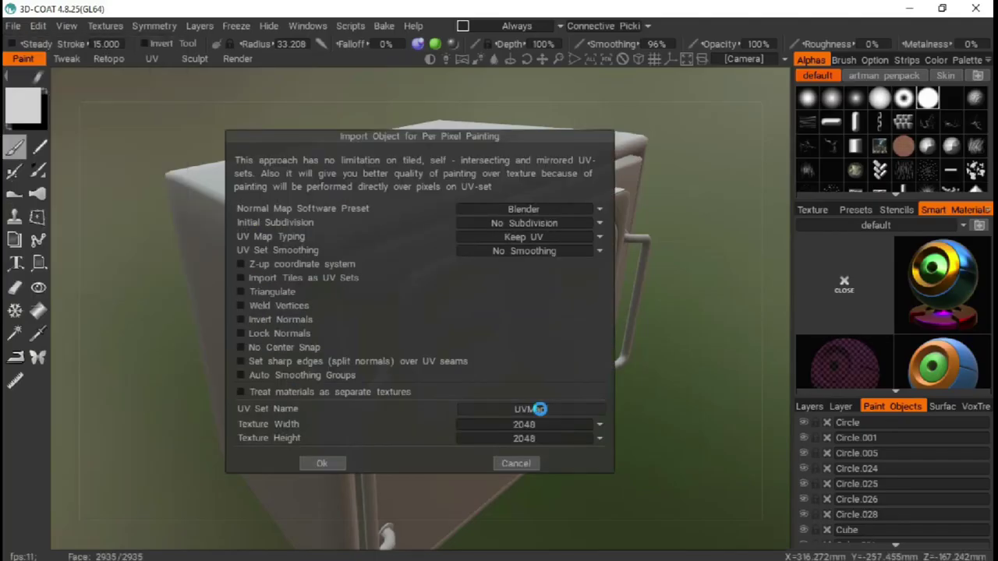
{"action": "left_click", "coordinate": [530, 409]}
{"action": "left_click", "coordinate": [529, 237]}
{"action": "left_click", "coordinate": [514, 269]}
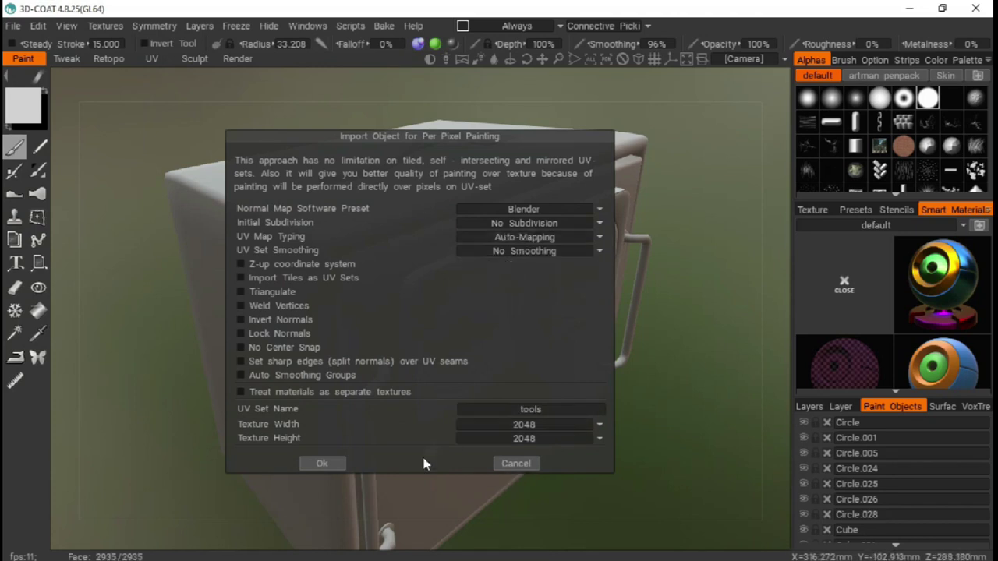
{"action": "left_click", "coordinate": [330, 464]}
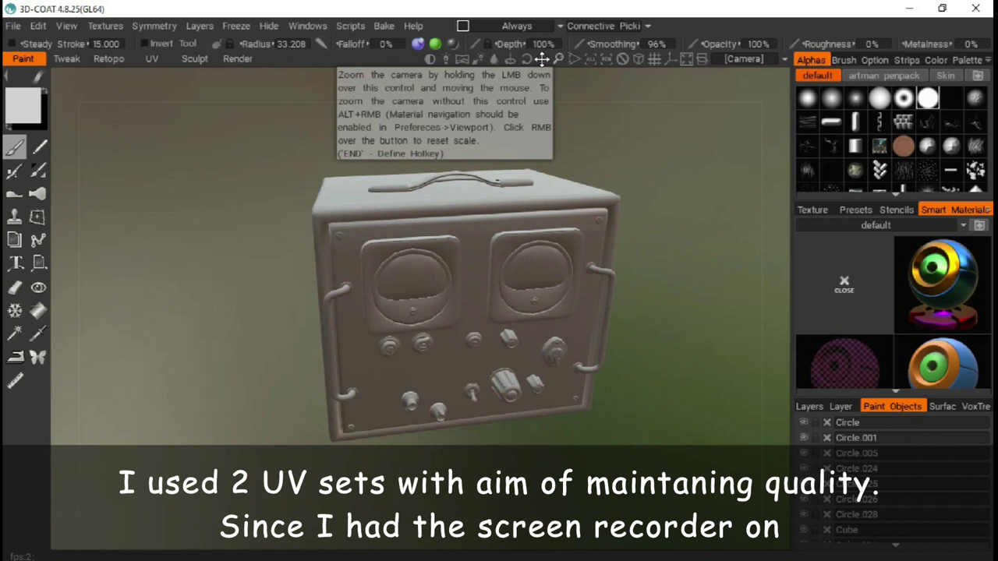
Turn the radio to a front view and bake its curvature map with default parameters
{"action": "left_click_drag", "start_coordinate": [558, 59], "coordinate": [668, 107]}
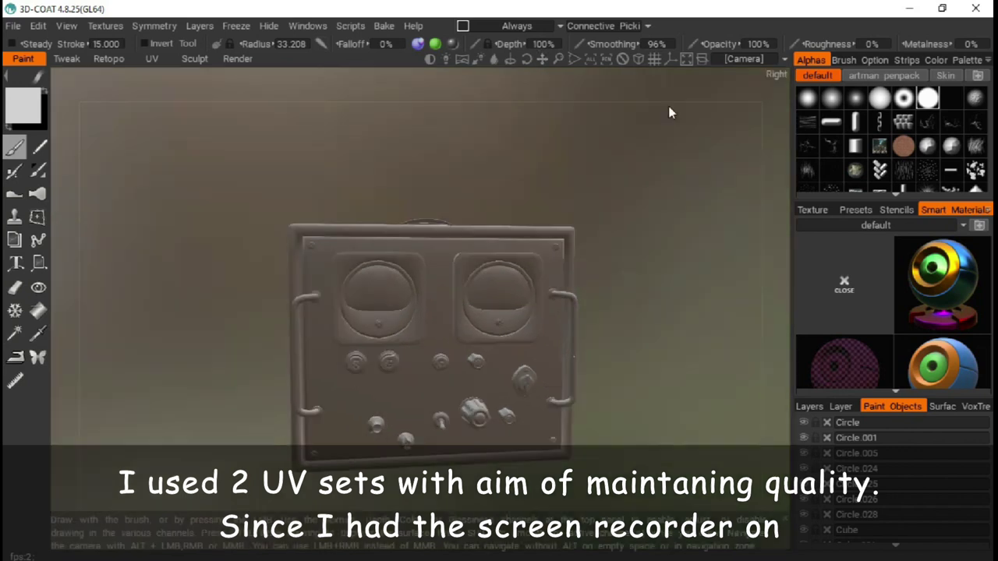
{"action": "left_click", "coordinate": [809, 406]}
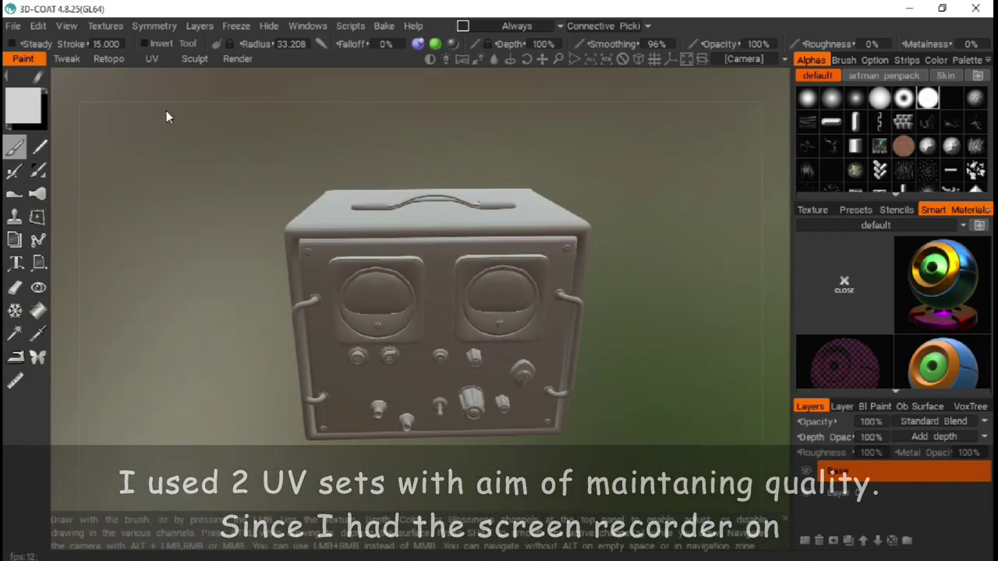
{"action": "left_click", "coordinate": [106, 26]}
{"action": "left_click", "coordinate": [133, 276]}
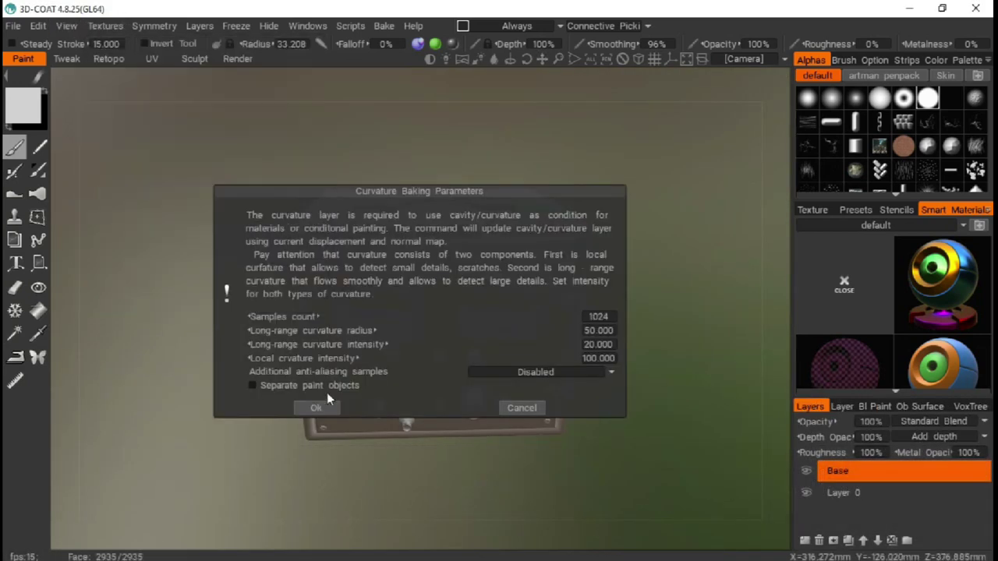
{"action": "left_click", "coordinate": [316, 409]}
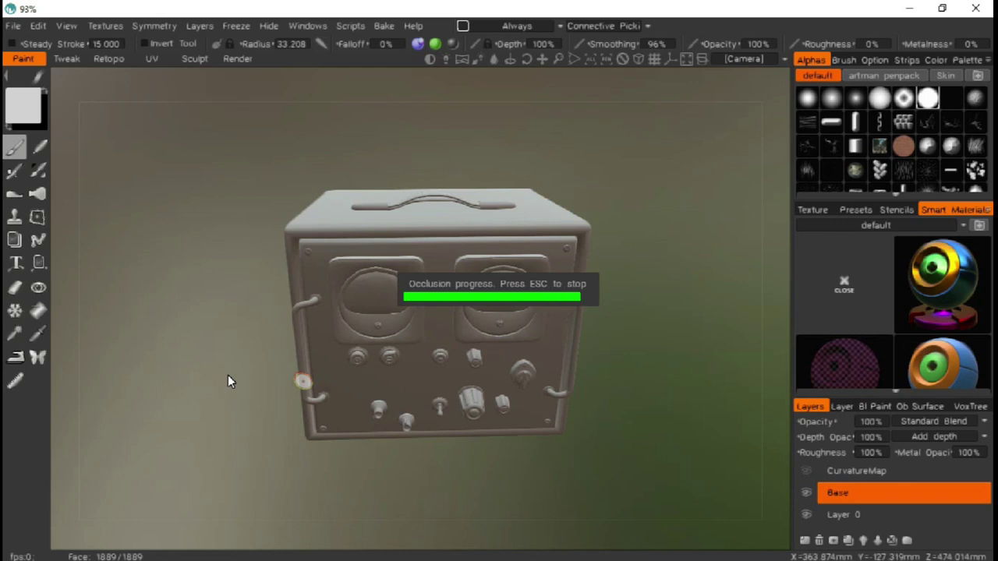
{"action": "scroll", "coordinate": [871, 275], "scroll_direction": "down", "scroll_amount": 2}
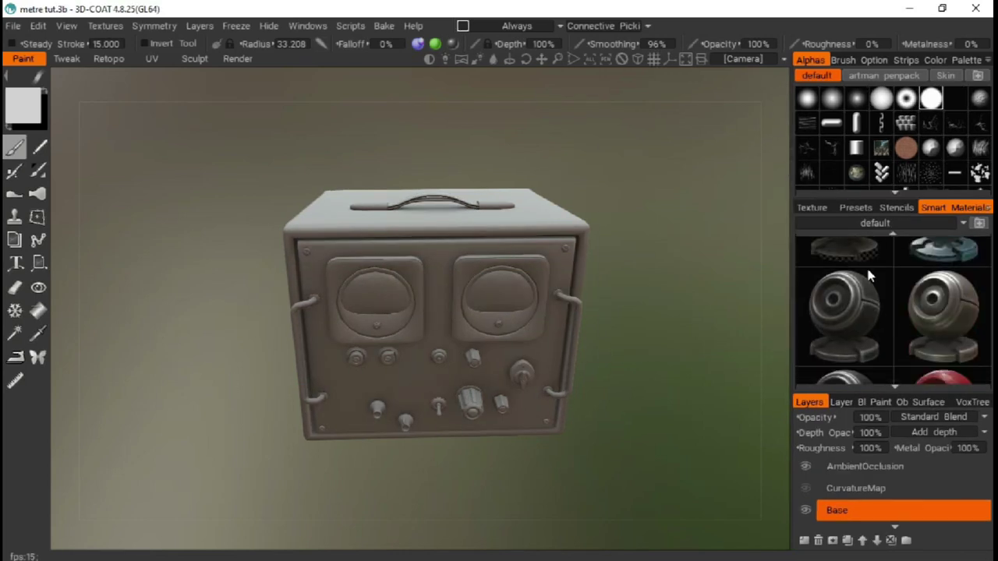
{"action": "mouse_move", "coordinate": [844, 310]}
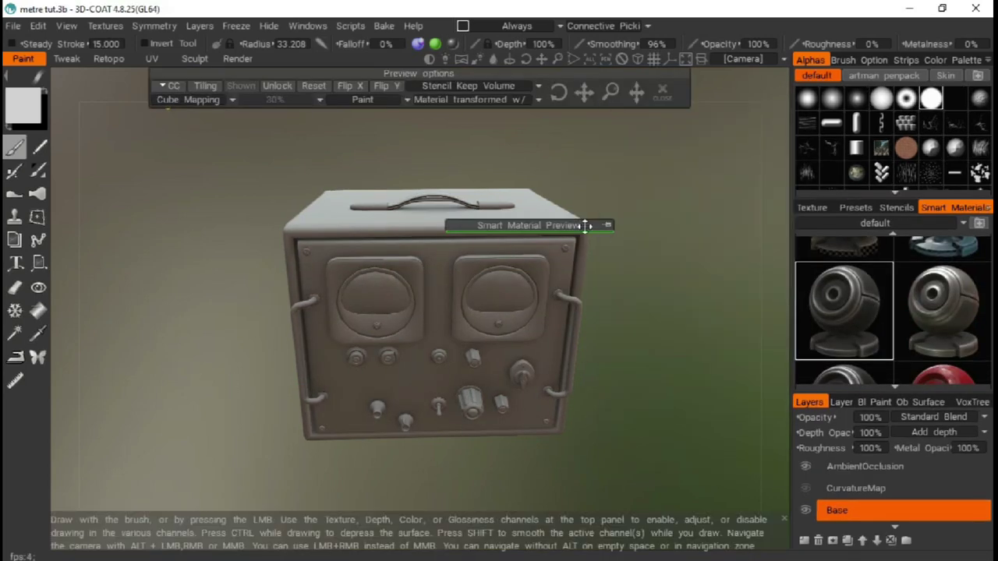
Pin the old metal smart material preview over the whole radio, viewed from the front
{"action": "mouse_move", "coordinate": [641, 164]}
{"action": "left_mouse_down"}
{"action": "mouse_move", "coordinate": [610, 177]}
{"action": "mouse_move", "coordinate": [620, 263]}
{"action": "left_mouse_up"}
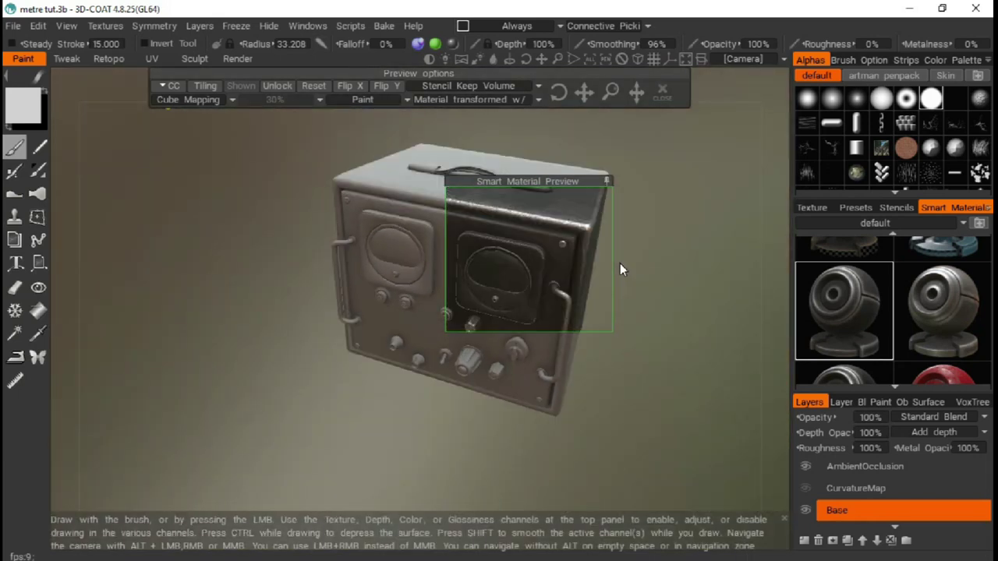
{"action": "left_click", "coordinate": [607, 181]}
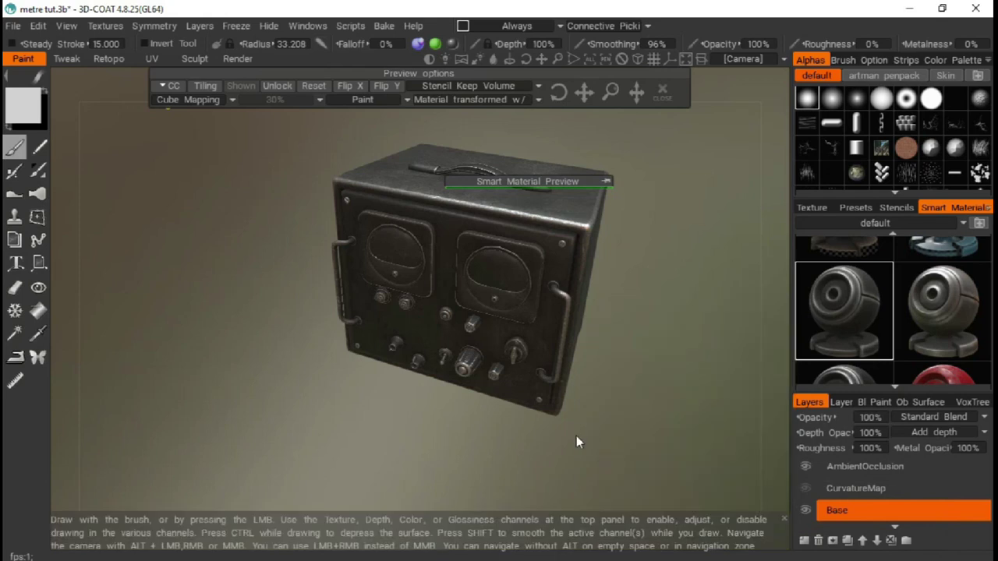
{"action": "mouse_move", "coordinate": [576, 436]}
{"action": "left_mouse_down"}
{"action": "mouse_move", "coordinate": [558, 417]}
{"action": "mouse_move", "coordinate": [638, 392]}
{"action": "mouse_move", "coordinate": [367, 405]}
{"action": "mouse_move", "coordinate": [608, 339]}
{"action": "mouse_move", "coordinate": [566, 445]}
{"action": "mouse_move", "coordinate": [469, 396]}
{"action": "left_mouse_up"}
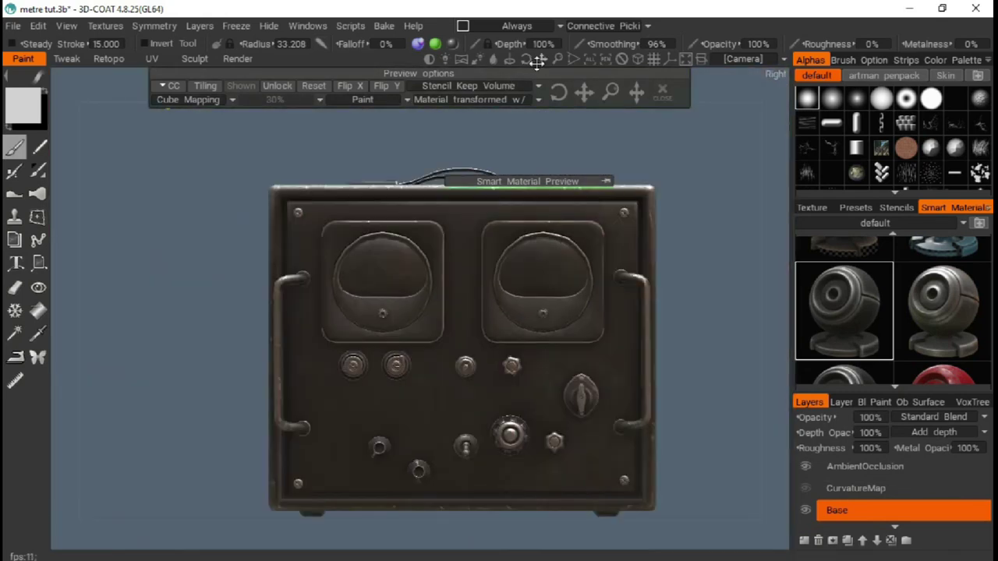
{"action": "scroll", "coordinate": [871, 257], "scroll_direction": "down", "scroll_amount": 2}
In the metal_old Smart Material Editor, lighten two of the layer colour swatches
{"action": "right_click", "coordinate": [871, 258]}
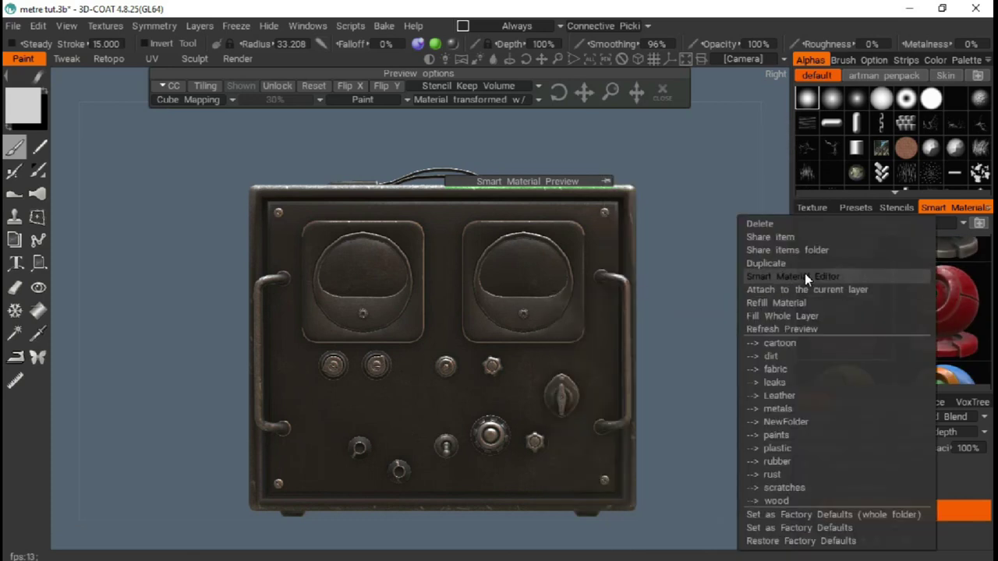
{"action": "left_click", "coordinate": [805, 277]}
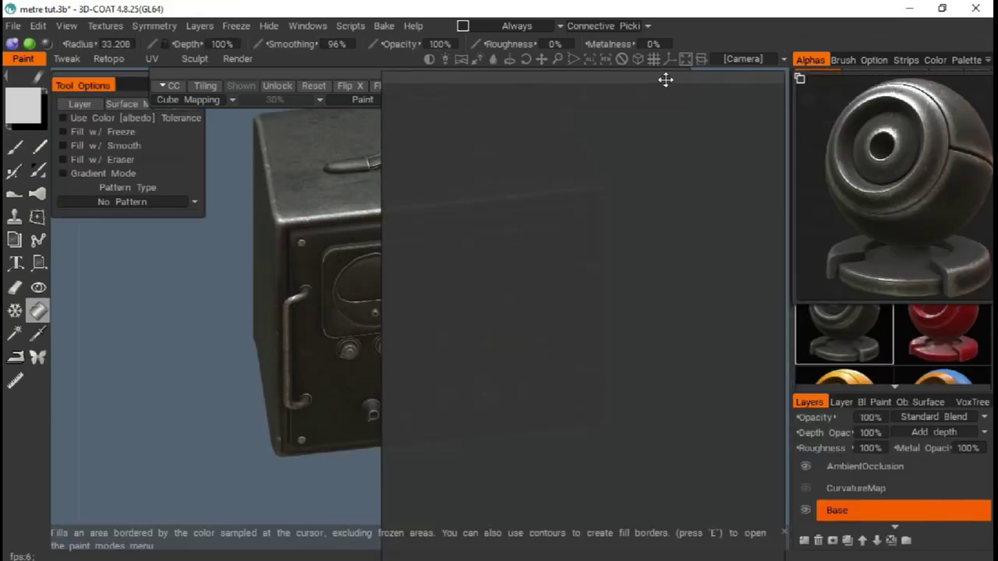
{"action": "left_click", "coordinate": [671, 301]}
{"action": "left_click", "coordinate": [493, 404]}
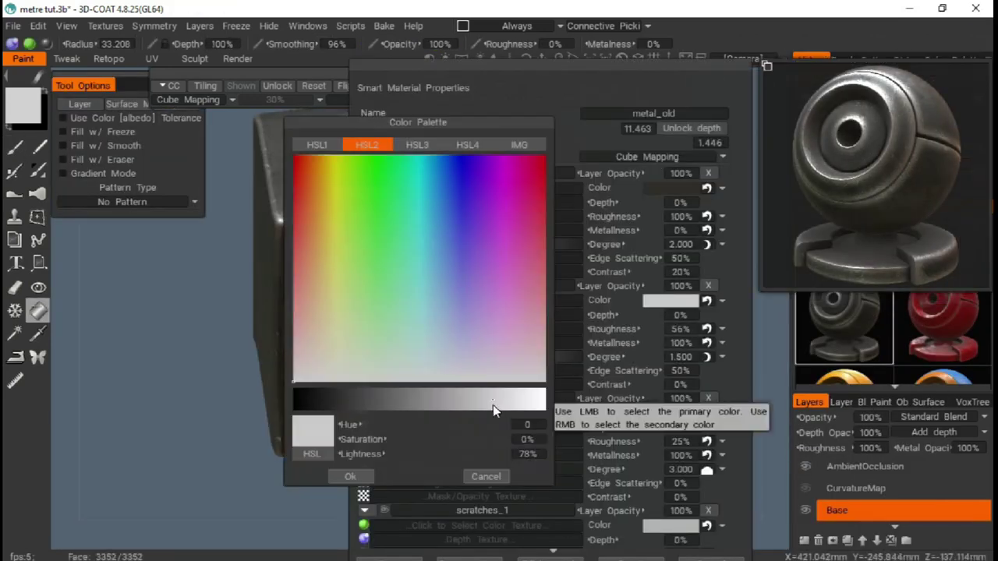
{"action": "left_click", "coordinate": [659, 191]}
{"action": "left_click_drag", "start_coordinate": [445, 405], "coordinate": [491, 403]}
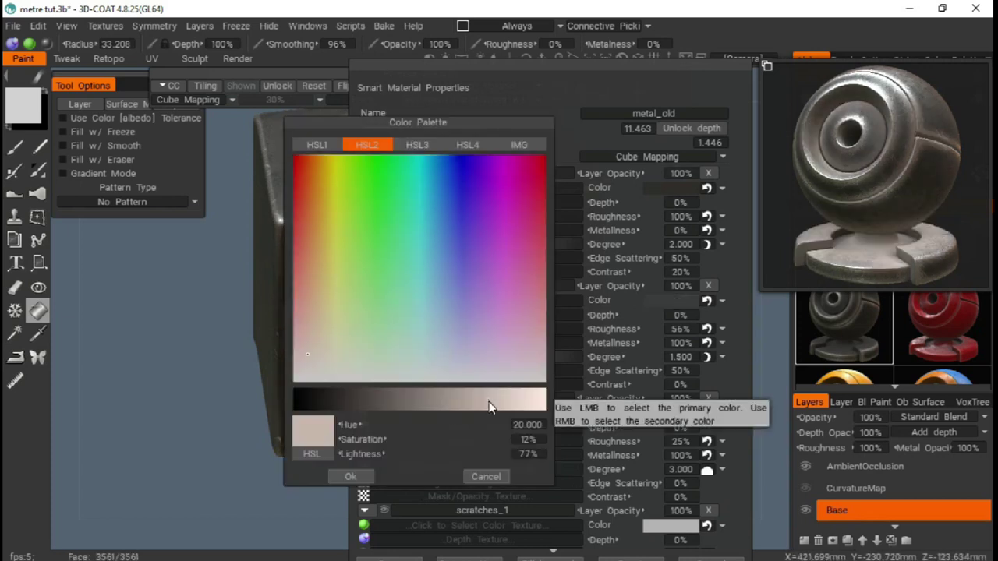
{"action": "left_click", "coordinate": [486, 474]}
{"action": "scroll", "coordinate": [546, 468], "scroll_direction": "down", "scroll_amount": 2}
{"action": "scroll", "coordinate": [538, 464], "scroll_direction": "down", "scroll_amount": 2}
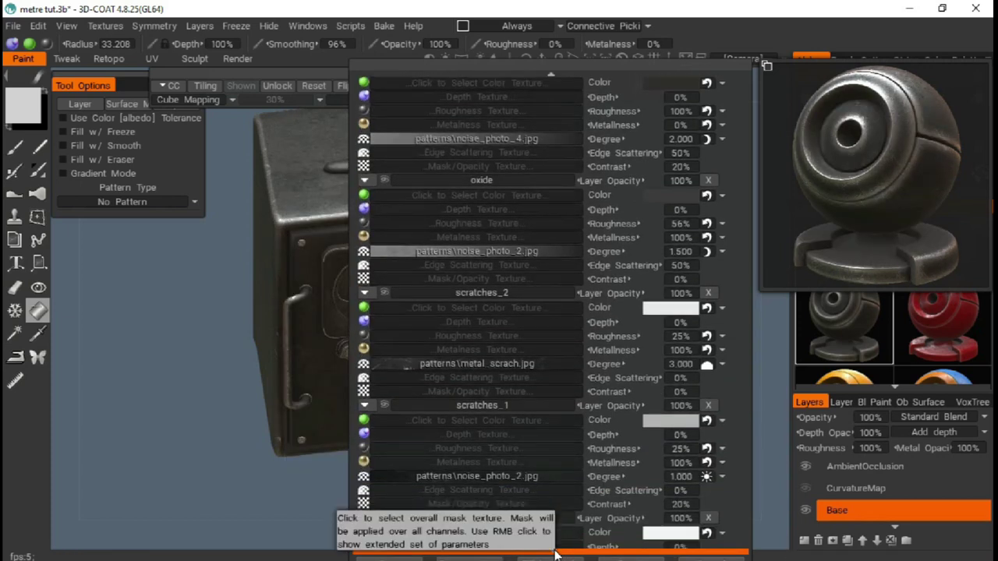
{"action": "scroll", "coordinate": [530, 460], "scroll_direction": "down", "scroll_amount": 3}
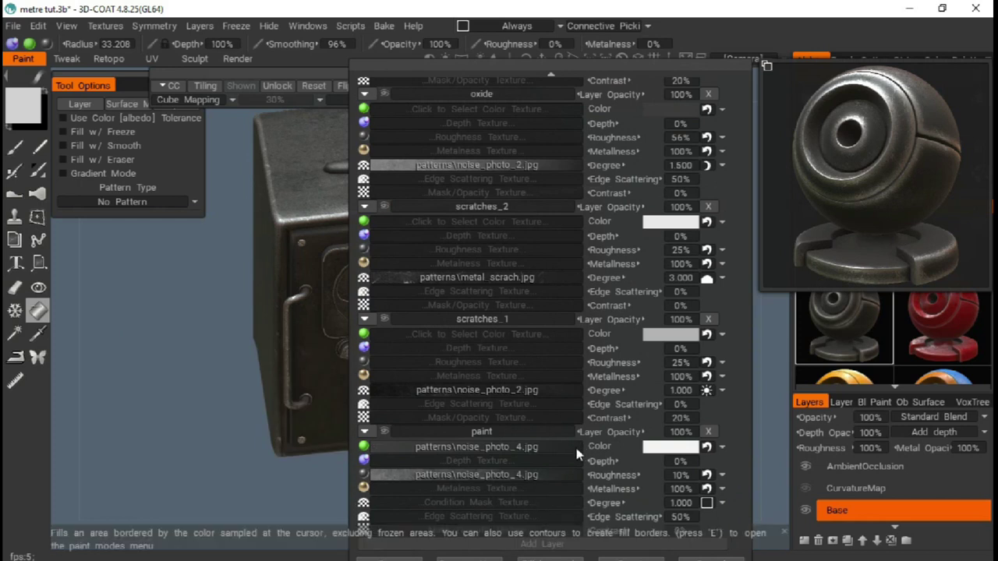
Set the paint layer colour to a 40%-lightness grey and close the editor
{"action": "left_click", "coordinate": [671, 446]}
{"action": "left_click", "coordinate": [401, 400]}
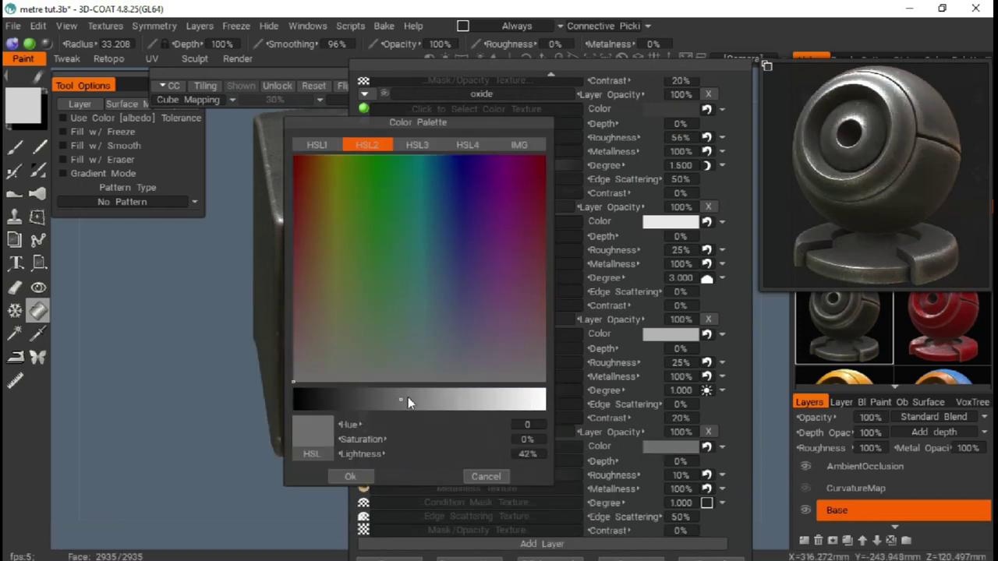
{"action": "left_click", "coordinate": [394, 400]}
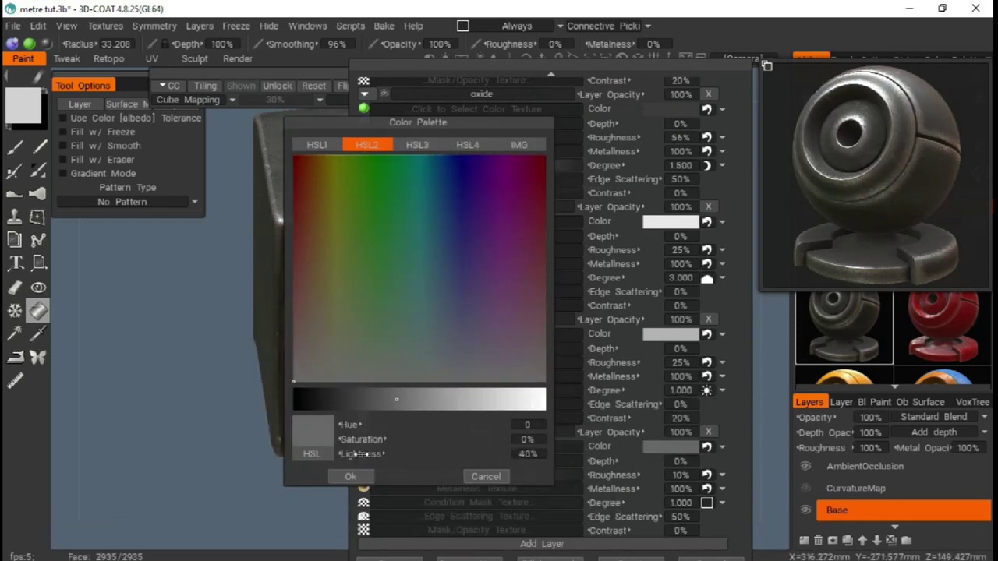
{"action": "left_click", "coordinate": [350, 477]}
{"action": "left_click", "coordinate": [390, 558]}
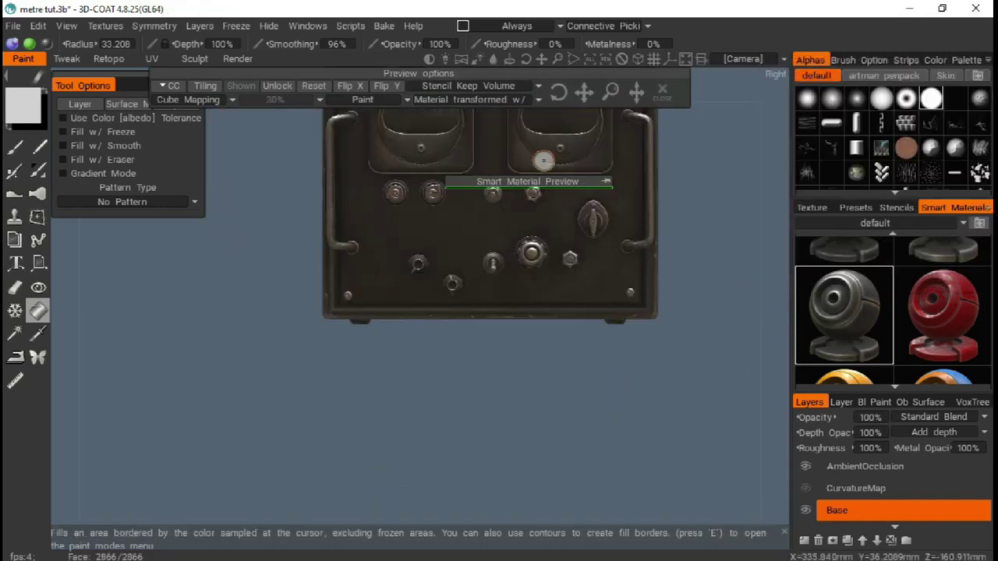
Set the painting colour to near-black and add a new layer above CurvatureMap
{"action": "mouse_move", "coordinate": [541, 59]}
{"action": "left_mouse_down"}
{"action": "mouse_move", "coordinate": [541, 69]}
{"action": "mouse_move", "coordinate": [569, 60]}
{"action": "left_mouse_up"}
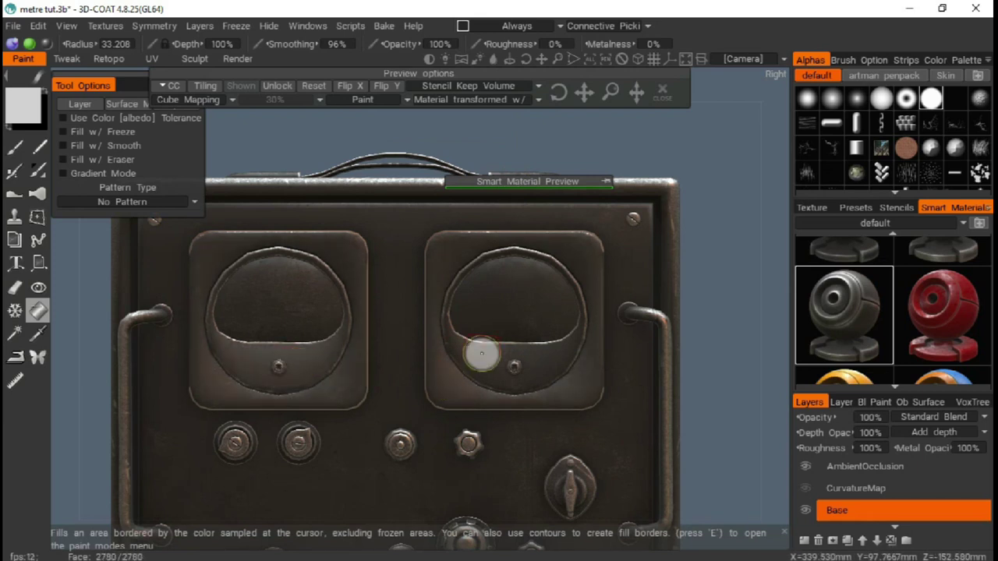
{"action": "mouse_move", "coordinate": [634, 132]}
{"action": "left_mouse_down"}
{"action": "mouse_move", "coordinate": [532, 149]}
{"action": "mouse_move", "coordinate": [591, 251]}
{"action": "left_mouse_up"}
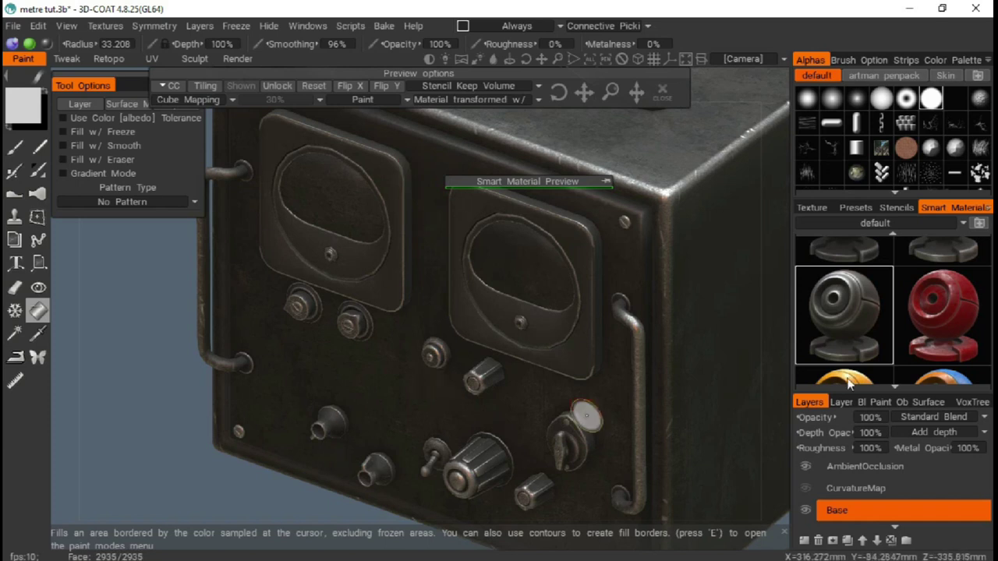
{"action": "scroll", "coordinate": [848, 382], "scroll_direction": "down", "scroll_amount": 2}
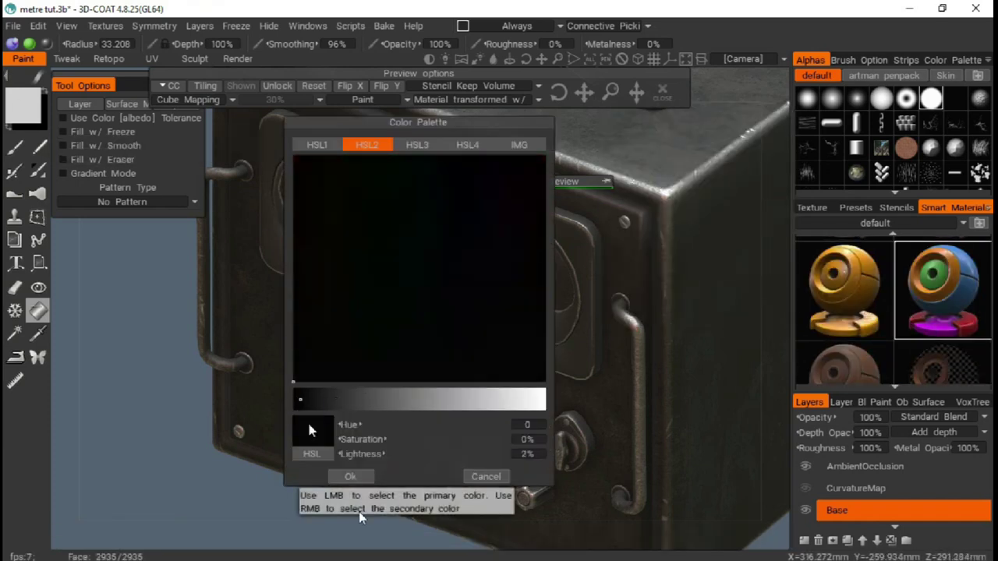
{"action": "left_click", "coordinate": [350, 476]}
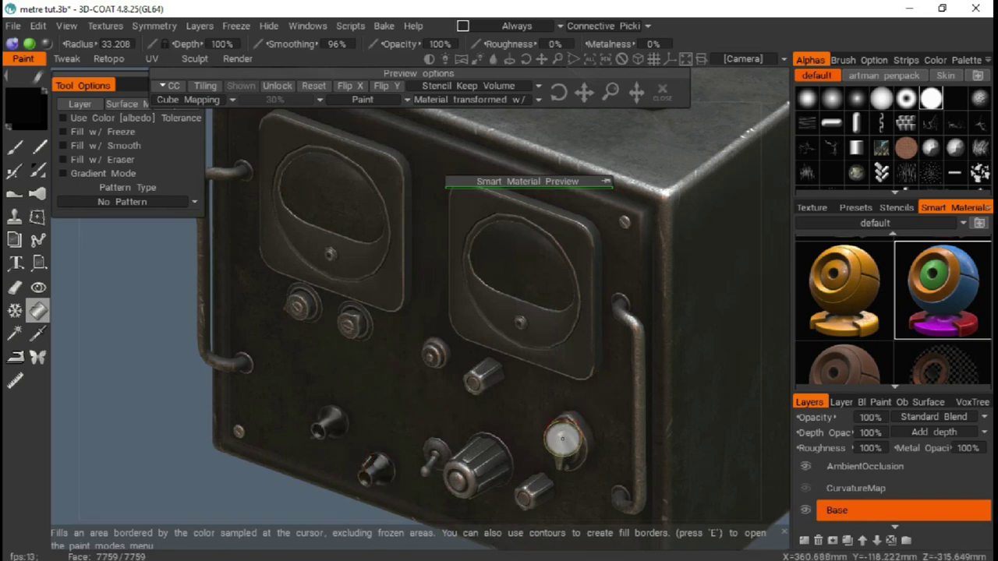
{"action": "left_click_drag", "start_coordinate": [148, 450], "coordinate": [328, 460]}
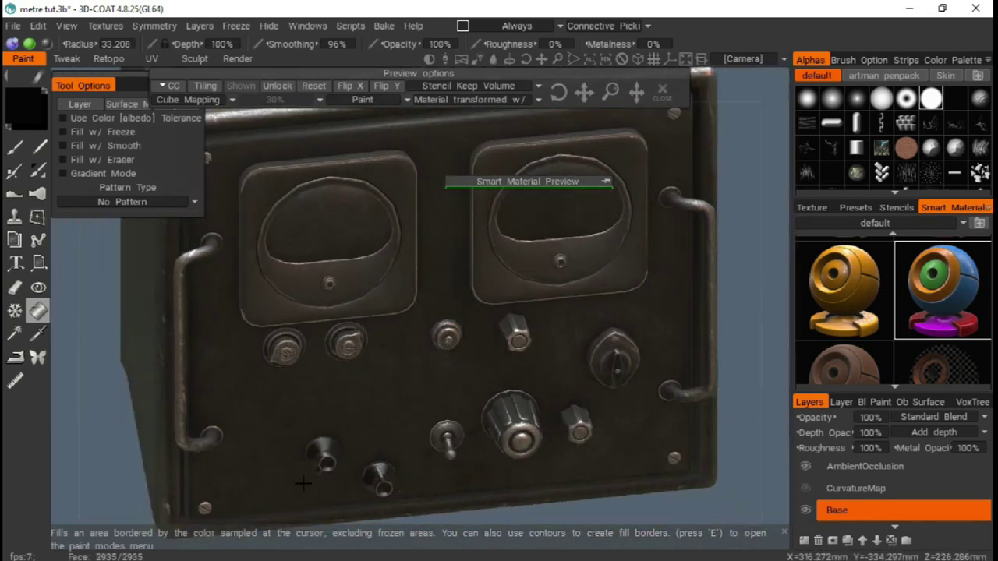
{"action": "left_click", "coordinate": [806, 541]}
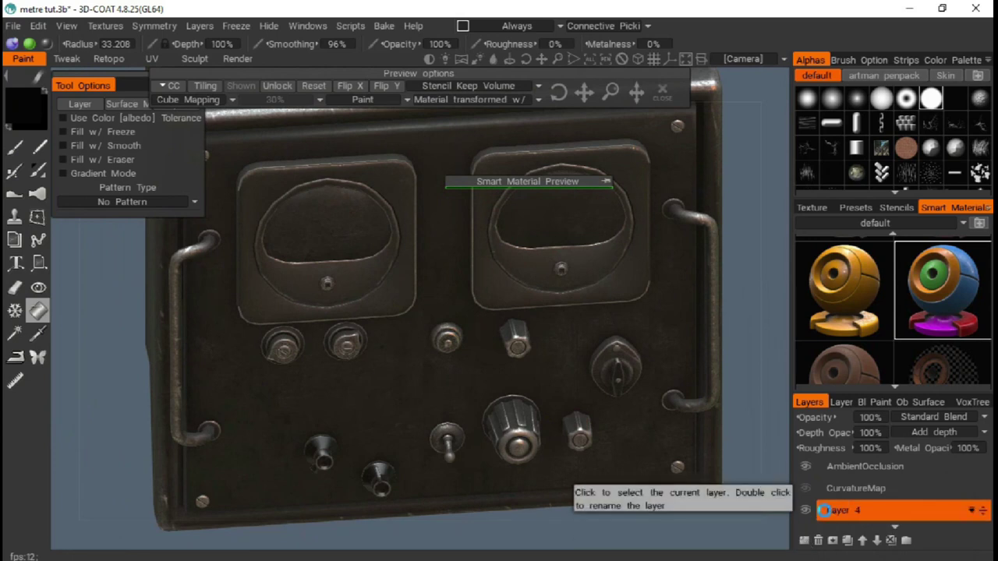
Rename the new layer to Paint
{"action": "double_click", "coordinate": [828, 511]}
{"action": "type", "text": "Paint"}
{"action": "key", "text": "Return"}
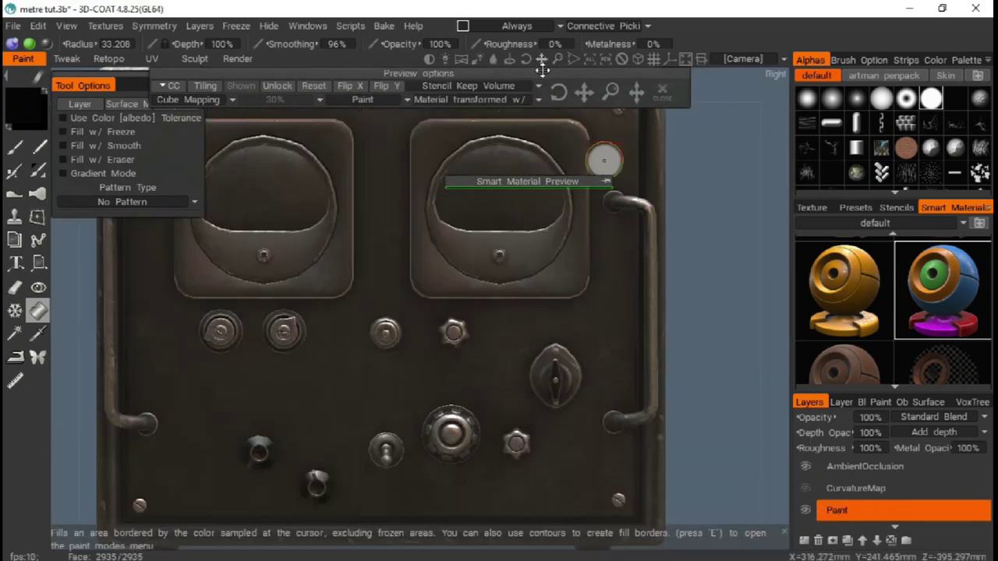
{"action": "left_click_drag", "start_coordinate": [542, 70], "coordinate": [598, 82]}
{"action": "left_click", "coordinate": [877, 400]}
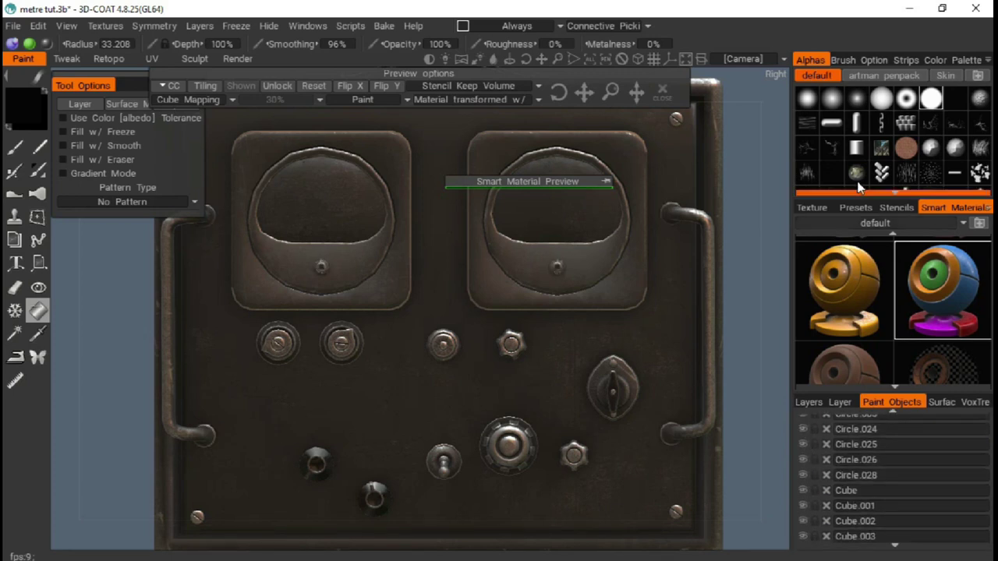
{"action": "left_click", "coordinate": [809, 402]}
Fill the front panel with the paint_old smart material in near-white
{"action": "left_click", "coordinate": [856, 221]}
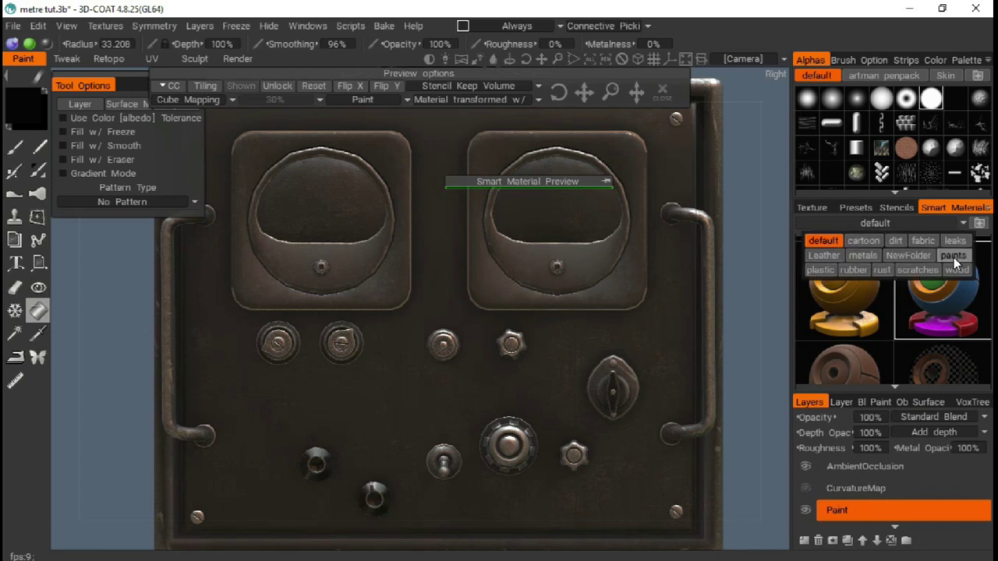
{"action": "left_click", "coordinate": [954, 257]}
{"action": "scroll", "coordinate": [898, 329], "scroll_direction": "down", "scroll_amount": 3}
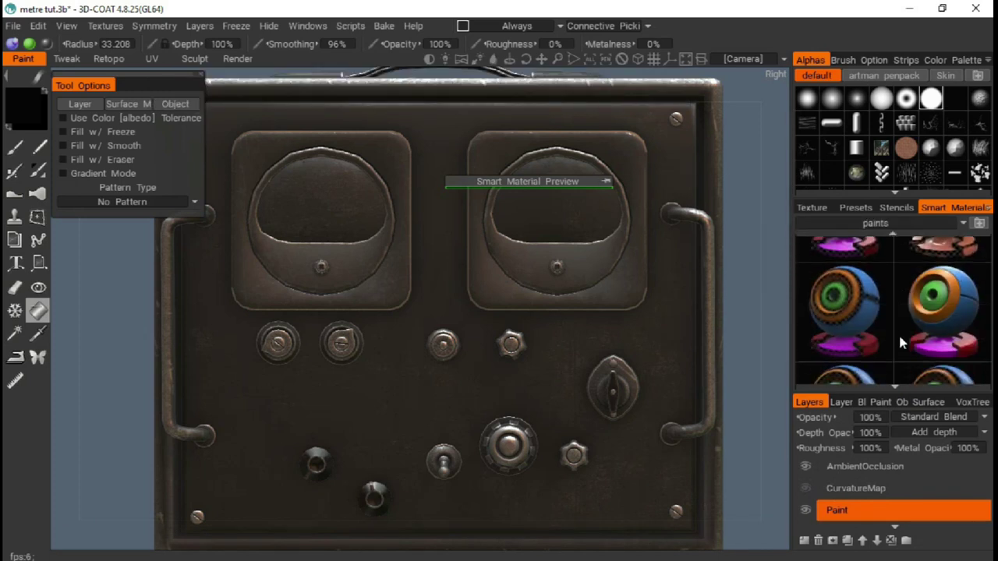
{"action": "scroll", "coordinate": [898, 333], "scroll_direction": "down", "scroll_amount": 5}
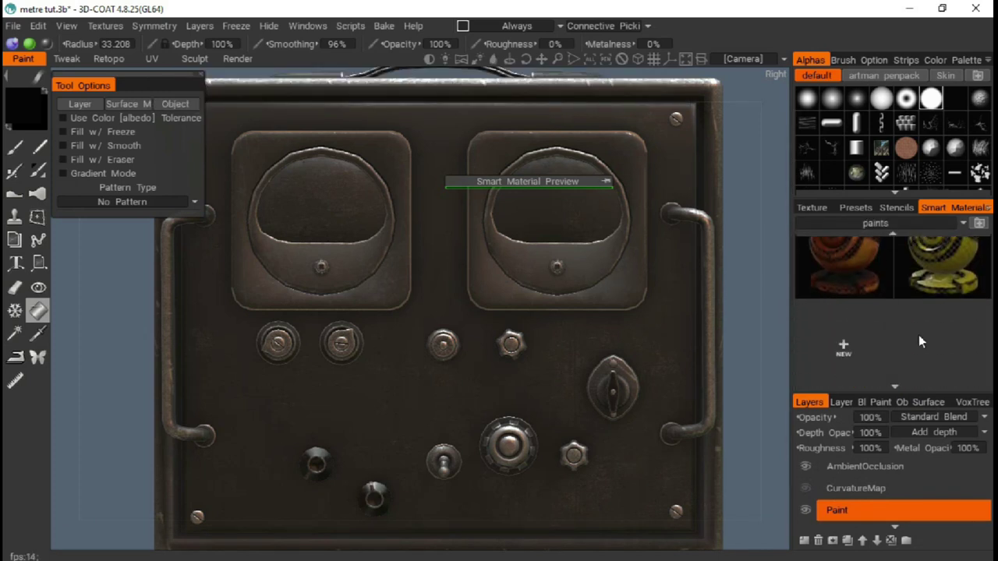
{"action": "scroll", "coordinate": [919, 334], "scroll_direction": "up", "scroll_amount": 3}
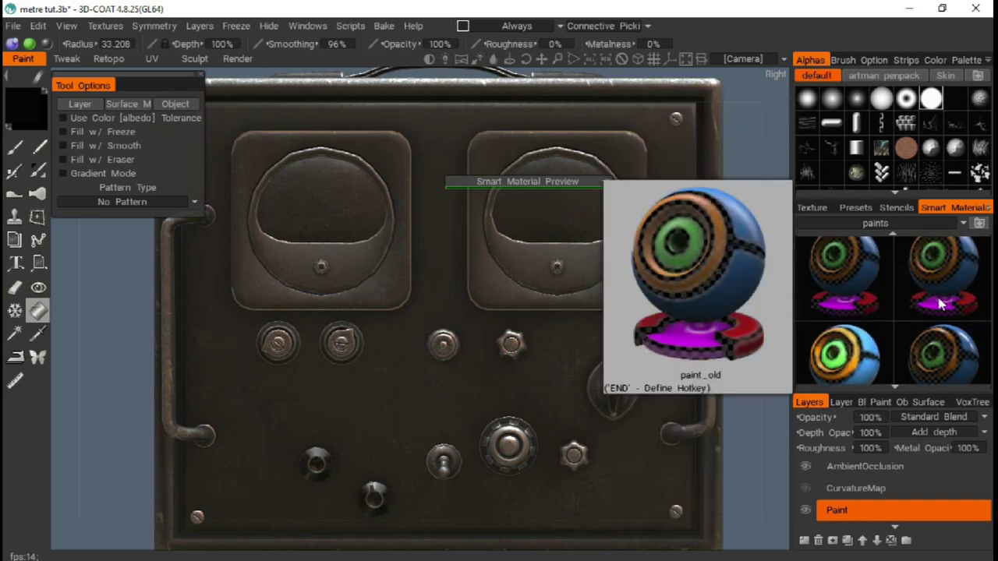
{"action": "left_click", "coordinate": [941, 304]}
{"action": "left_click", "coordinate": [27, 105]}
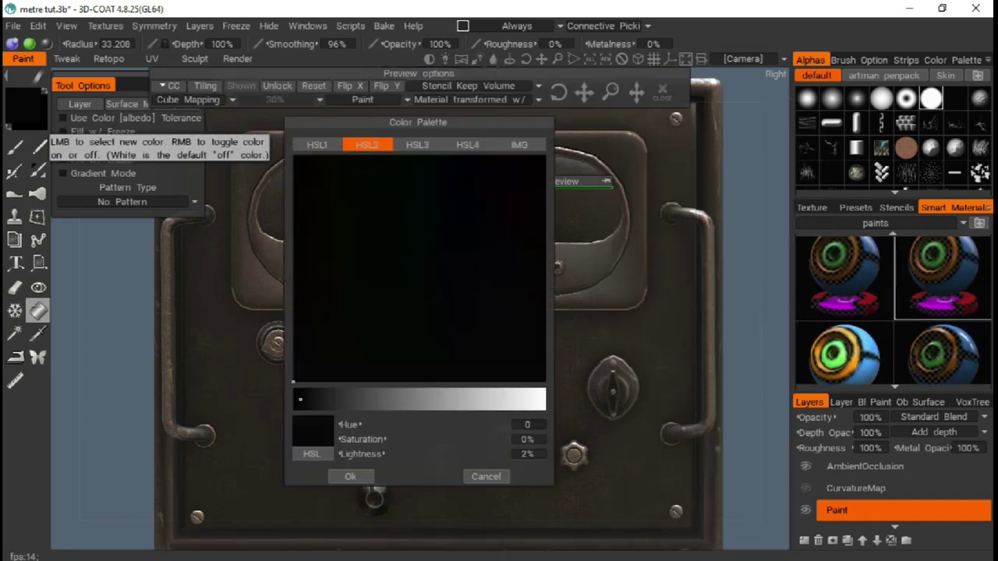
{"action": "left_click", "coordinate": [535, 401]}
{"action": "left_click", "coordinate": [350, 474]}
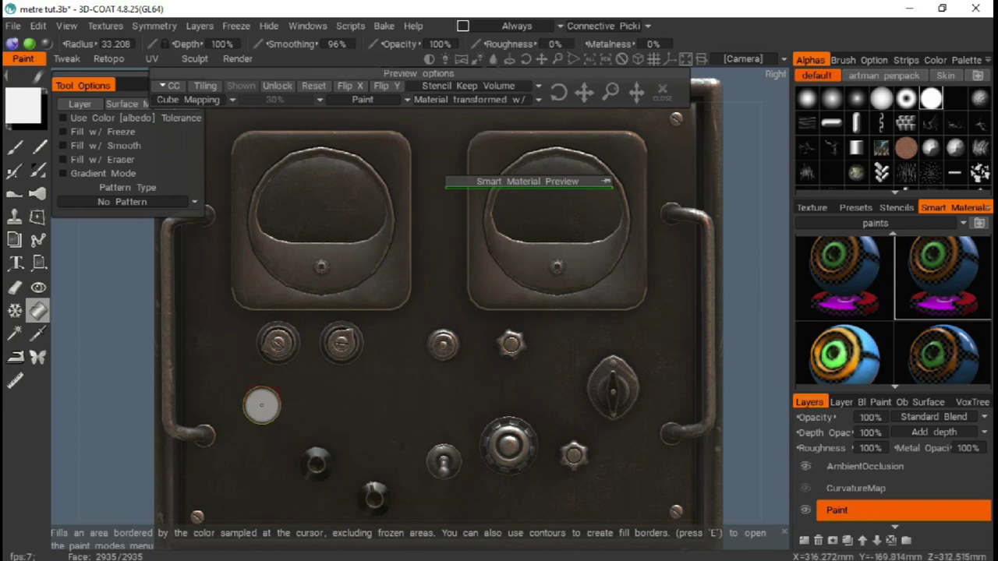
{"action": "left_click", "coordinate": [261, 405]}
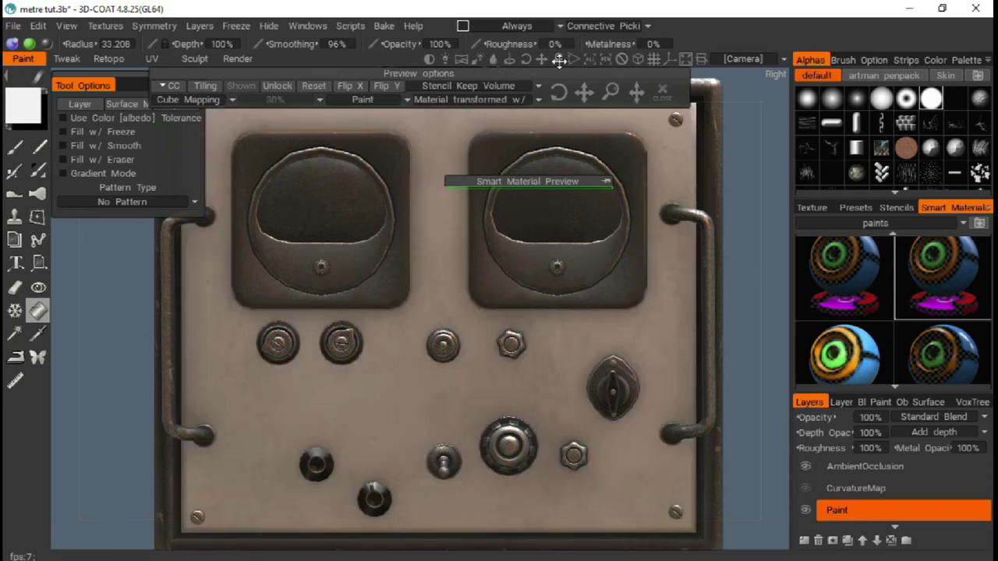
Fill-erase both dial windows on the Base layer
{"action": "scroll", "coordinate": [659, 223], "scroll_direction": "down", "scroll_amount": 5}
{"action": "mouse_move", "coordinate": [658, 223]}
{"action": "left_mouse_down"}
{"action": "mouse_move", "coordinate": [740, 321]}
{"action": "mouse_move", "coordinate": [630, 279]}
{"action": "left_mouse_up"}
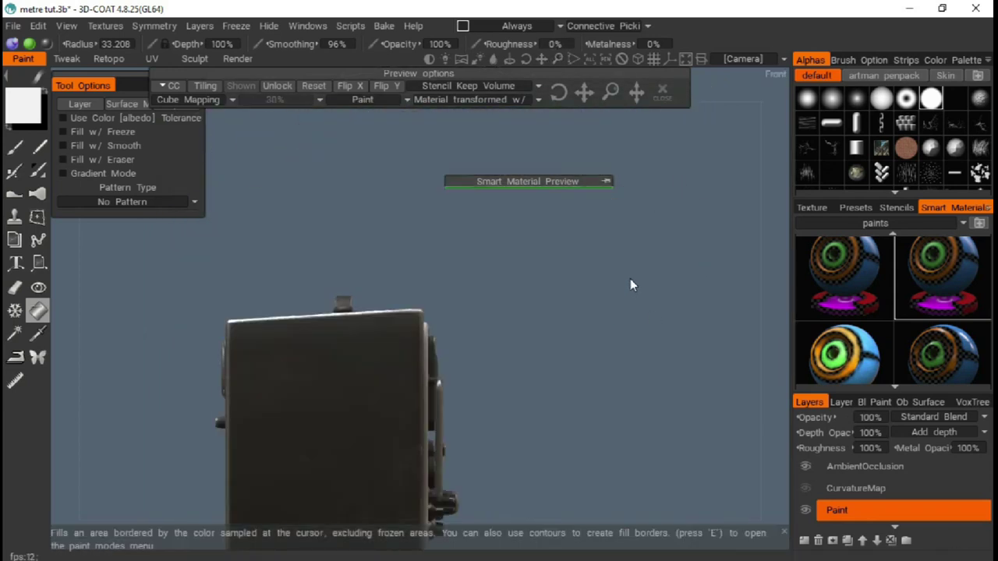
{"action": "mouse_move", "coordinate": [541, 59]}
{"action": "left_mouse_down"}
{"action": "mouse_move", "coordinate": [567, 59]}
{"action": "mouse_move", "coordinate": [756, 424]}
{"action": "left_mouse_up"}
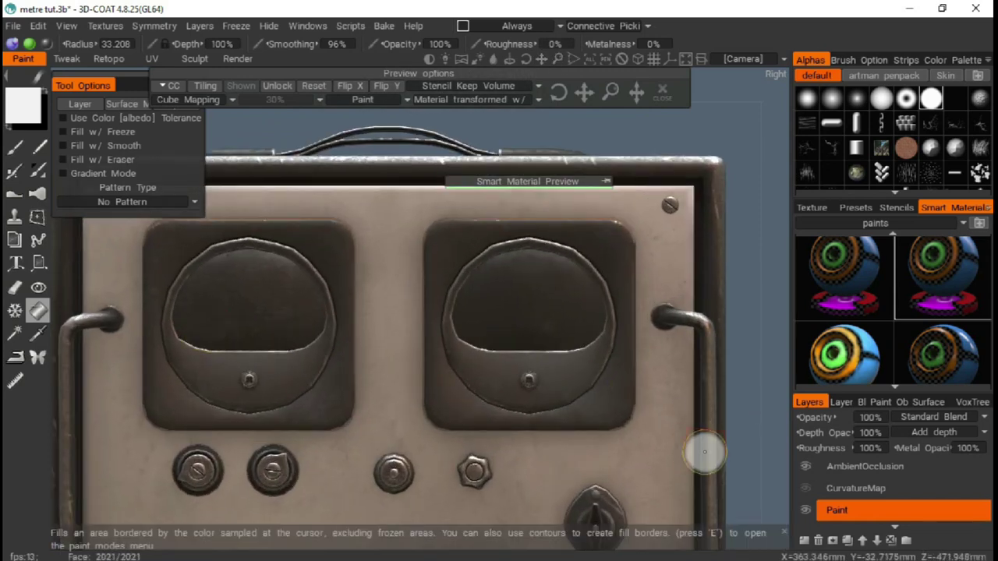
{"action": "scroll", "coordinate": [846, 499], "scroll_direction": "down", "scroll_amount": 1}
{"action": "left_click", "coordinate": [846, 499]}
{"action": "left_click", "coordinate": [64, 159]}
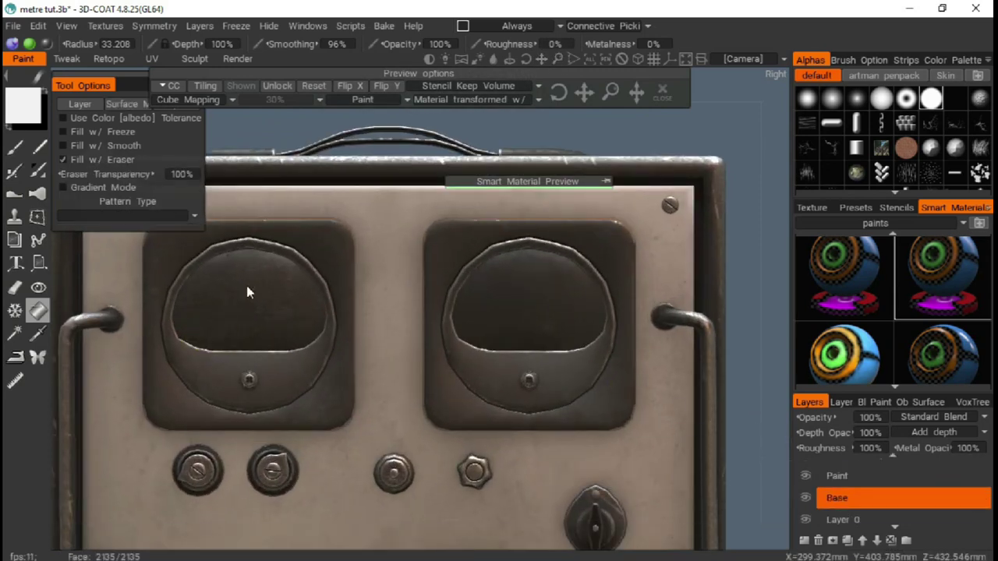
{"action": "left_click", "coordinate": [246, 302]}
{"action": "left_click", "coordinate": [530, 296]}
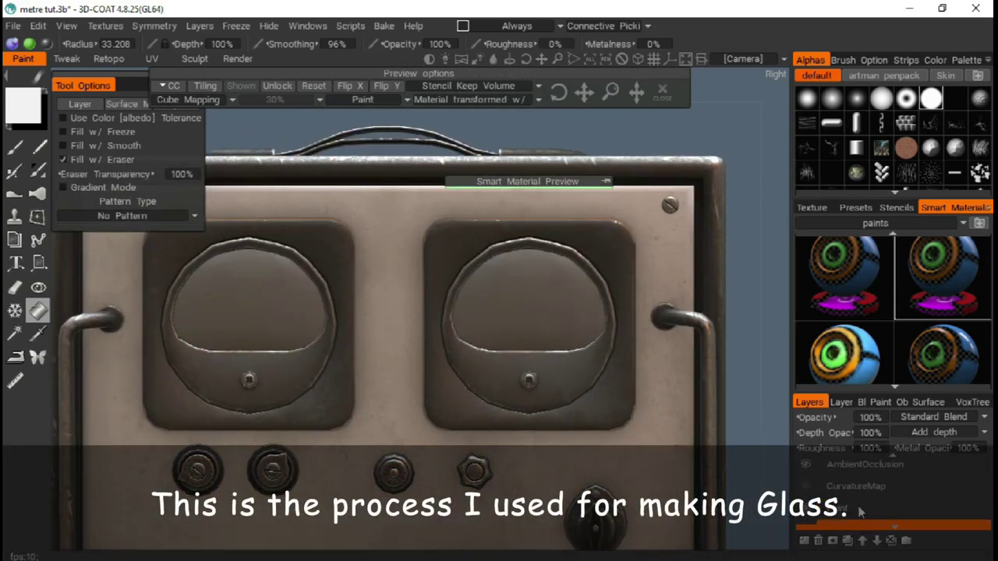
Fill both dial windows on Layer 0 with the glass smart material
{"action": "left_click", "coordinate": [823, 240]}
{"action": "mouse_move", "coordinate": [844, 290]}
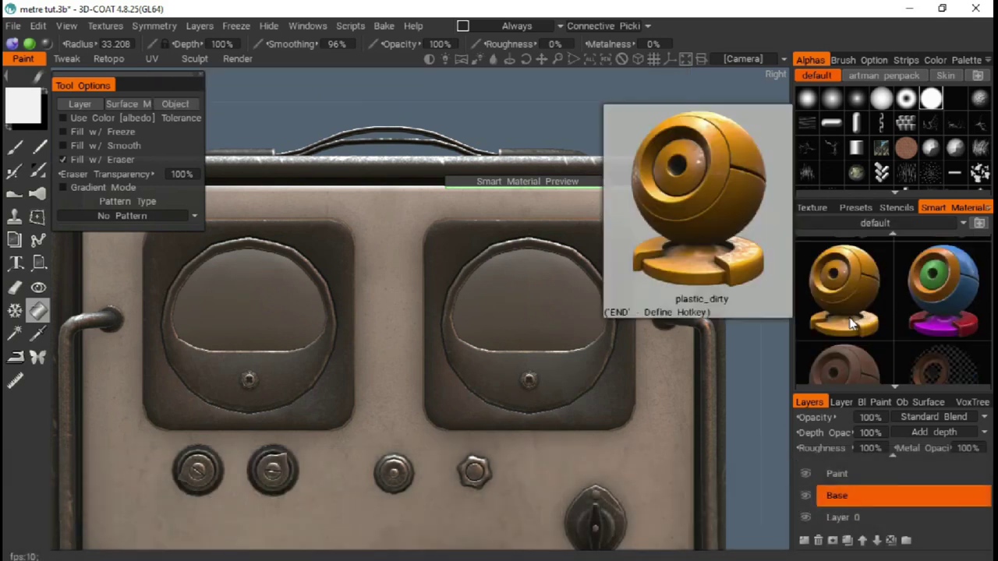
{"action": "scroll", "coordinate": [920, 327], "scroll_direction": "down", "scroll_amount": 3}
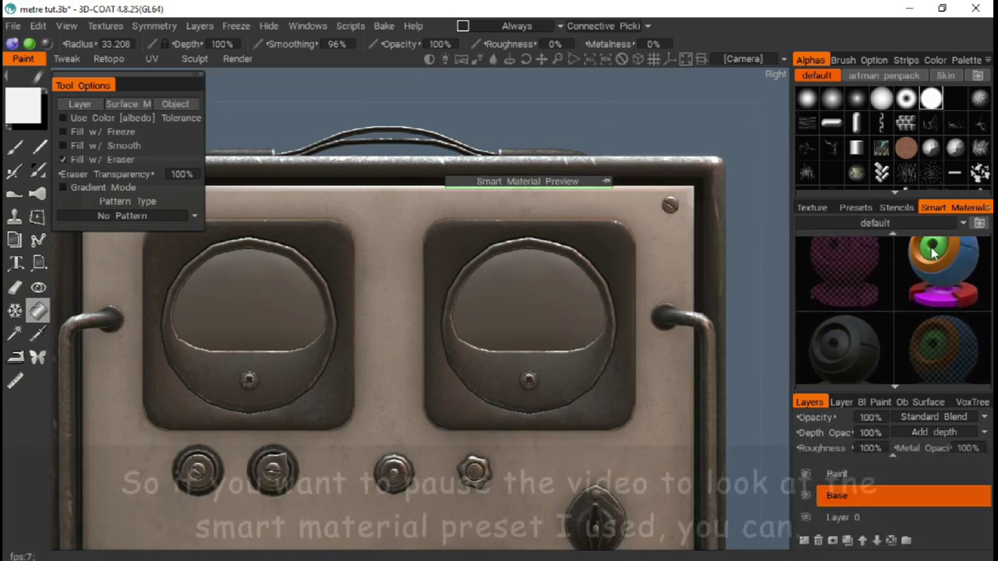
{"action": "left_click", "coordinate": [922, 320]}
{"action": "right_click", "coordinate": [922, 319]}
{"action": "left_click", "coordinate": [850, 276]}
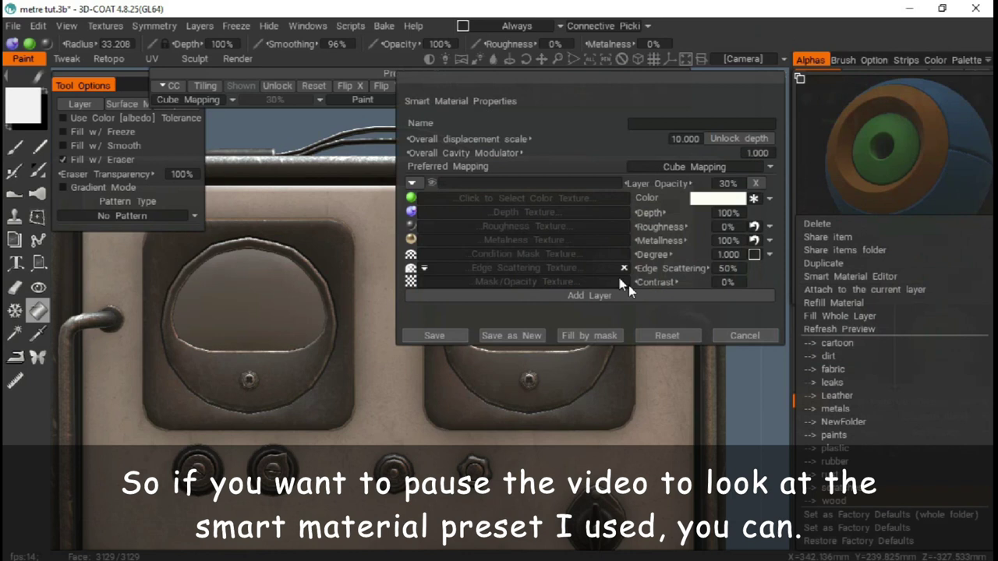
{"action": "left_click", "coordinate": [736, 336]}
{"action": "left_click", "coordinate": [838, 513]}
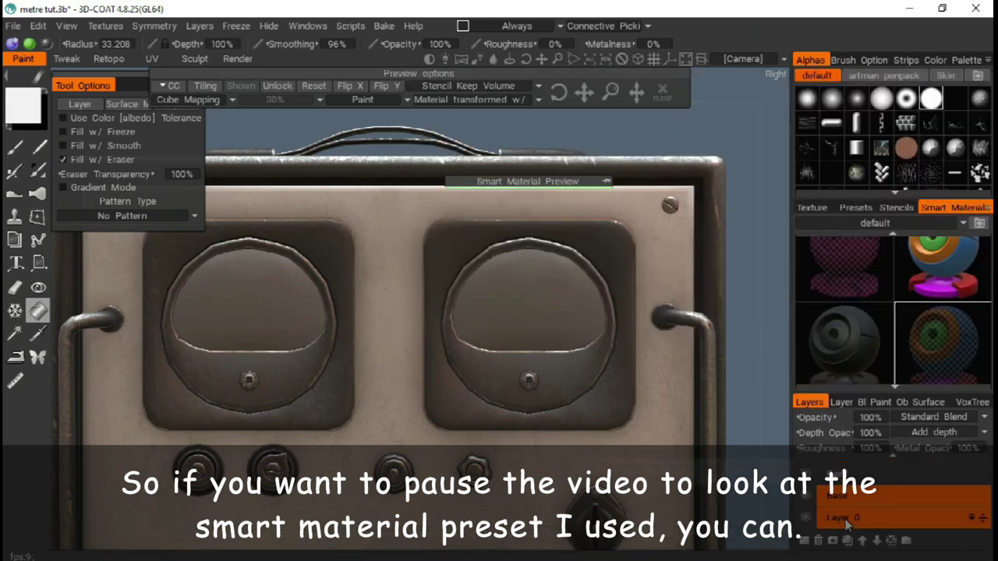
{"action": "left_click", "coordinate": [507, 305]}
{"action": "left_click", "coordinate": [253, 287]}
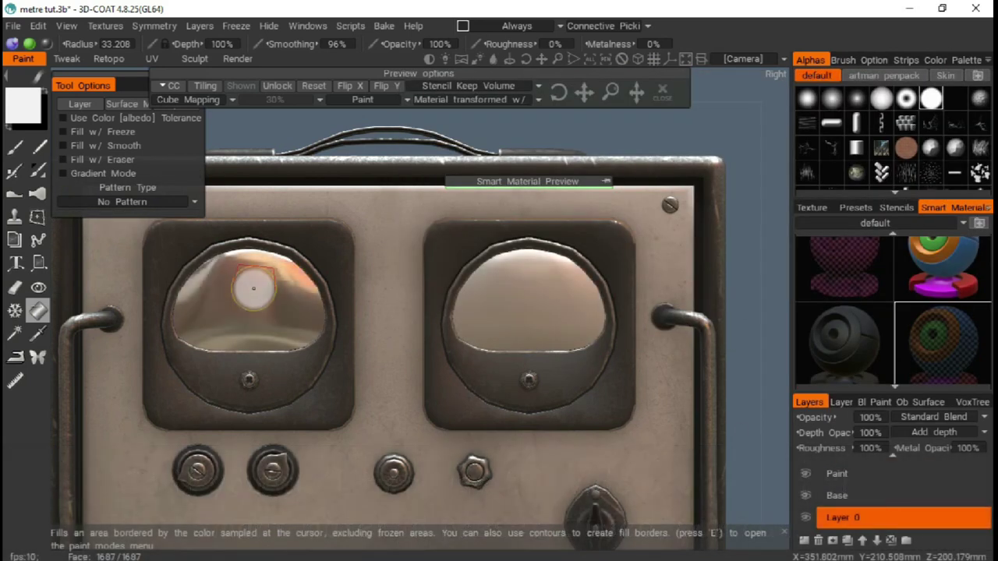
{"action": "left_click", "coordinate": [498, 310]}
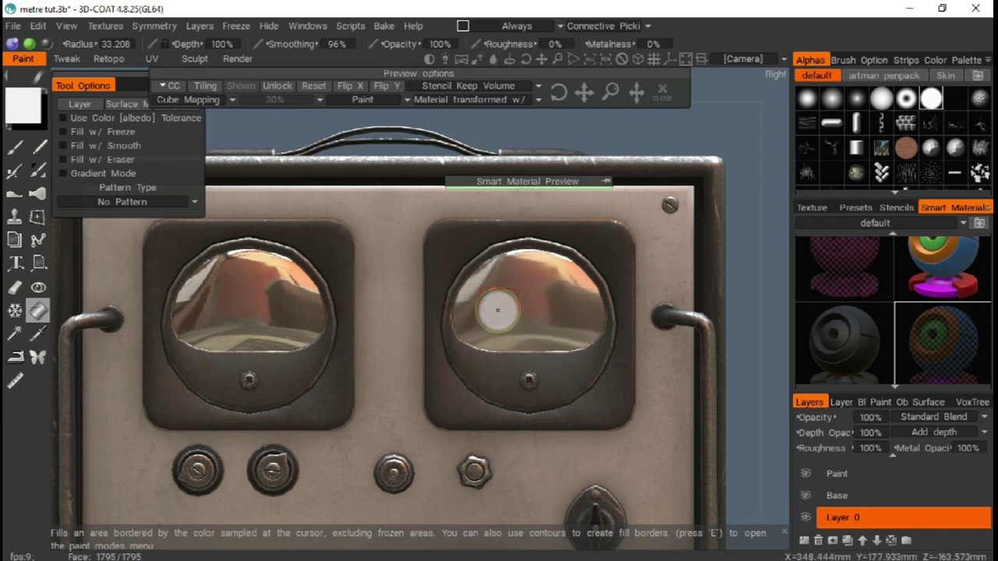
Fill-erase the AmbientOcclusion layer over both dial windows, then select the Base layer
{"action": "scroll", "coordinate": [842, 511], "scroll_direction": "up", "scroll_amount": 2}
{"action": "left_click", "coordinate": [847, 471]}
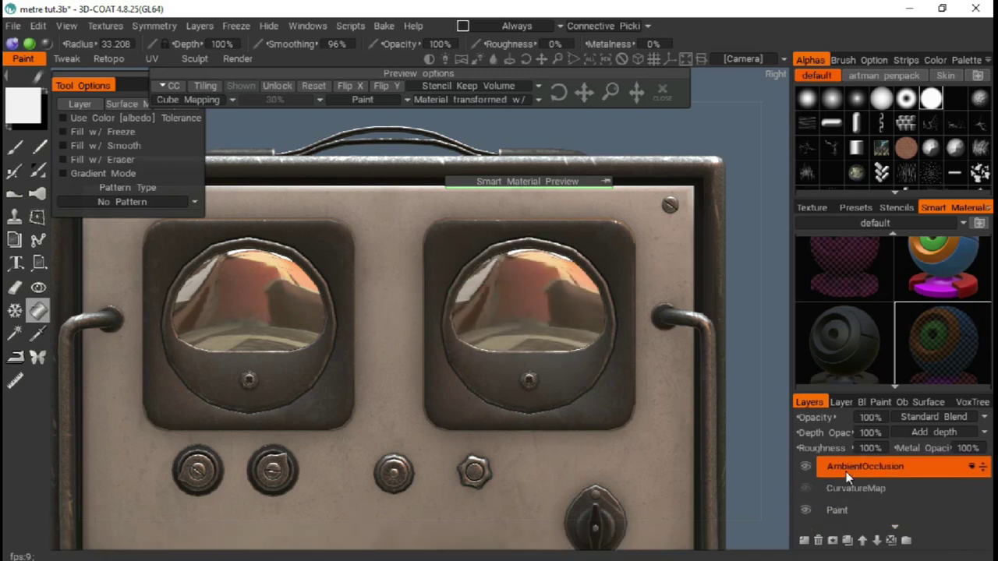
{"action": "left_click", "coordinate": [68, 160]}
{"action": "left_click", "coordinate": [224, 311]}
{"action": "left_click", "coordinate": [471, 322]}
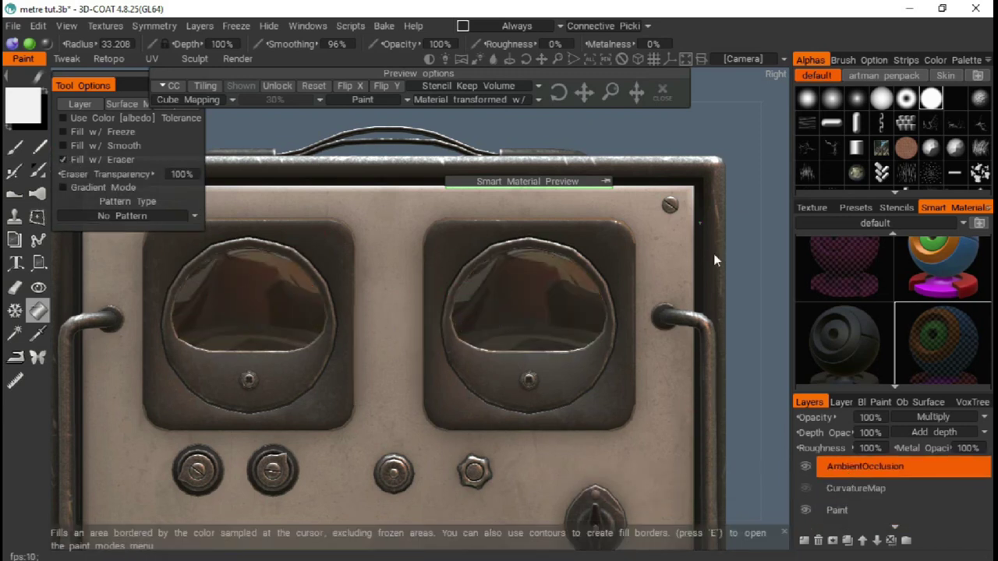
{"action": "mouse_move", "coordinate": [713, 254]}
{"action": "middle_mouse_down"}
{"action": "mouse_move", "coordinate": [534, 282]}
{"action": "mouse_move", "coordinate": [213, 296]}
{"action": "middle_mouse_up"}
{"action": "scroll", "coordinate": [192, 423], "scroll_direction": "up", "scroll_amount": 5}
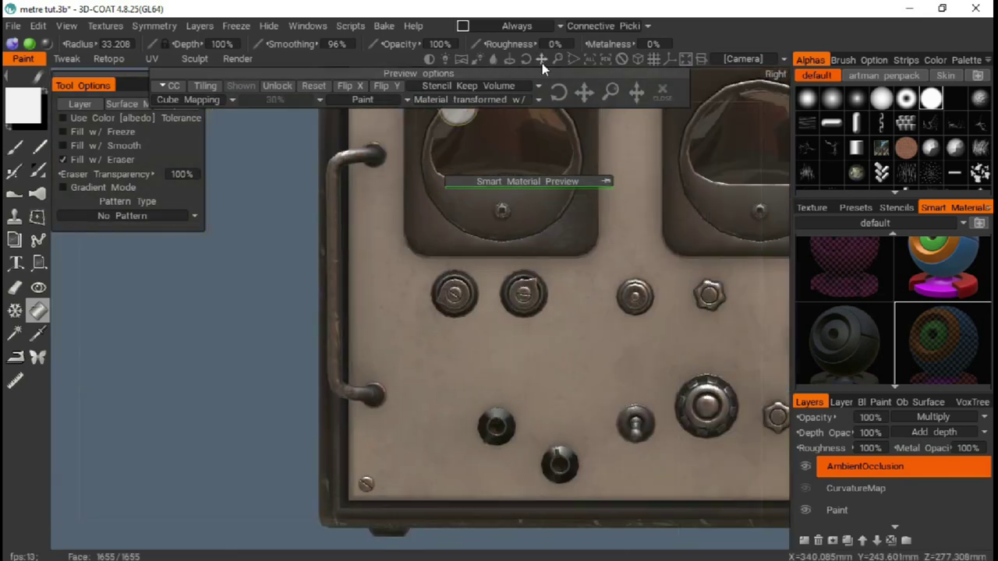
{"action": "scroll", "coordinate": [546, 312], "scroll_direction": "down", "scroll_amount": 5}
{"action": "scroll", "coordinate": [844, 499], "scroll_direction": "down", "scroll_amount": 1}
{"action": "left_click", "coordinate": [844, 499]}
{"action": "left_click", "coordinate": [881, 401]}
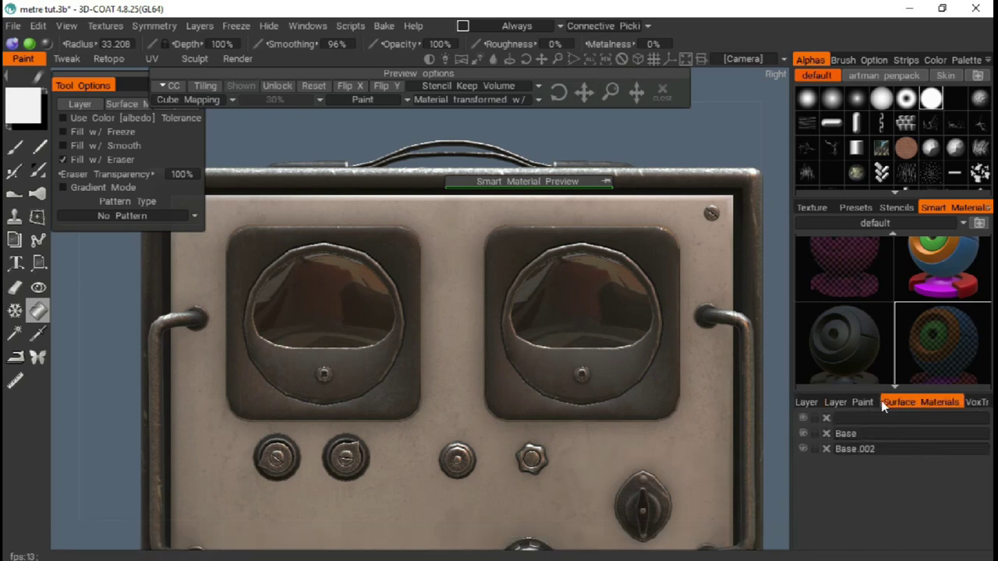
{"action": "left_click", "coordinate": [862, 401]}
Hide the Glass paint object and switch to the Eraser
{"action": "scroll", "coordinate": [852, 477], "scroll_direction": "down", "scroll_amount": 3}
{"action": "left_click", "coordinate": [803, 477]}
{"action": "key", "text": "e"}
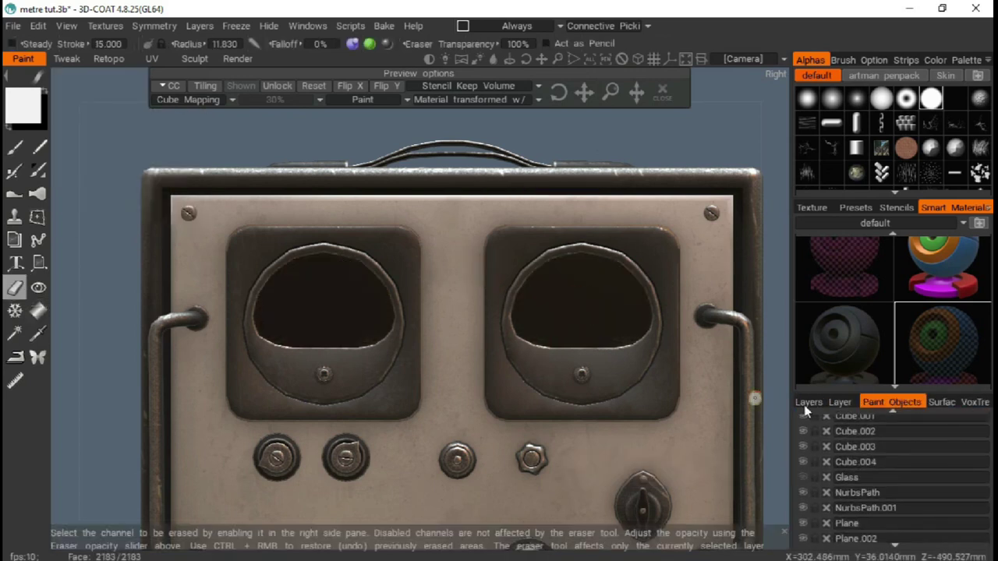
{"action": "left_click", "coordinate": [808, 404]}
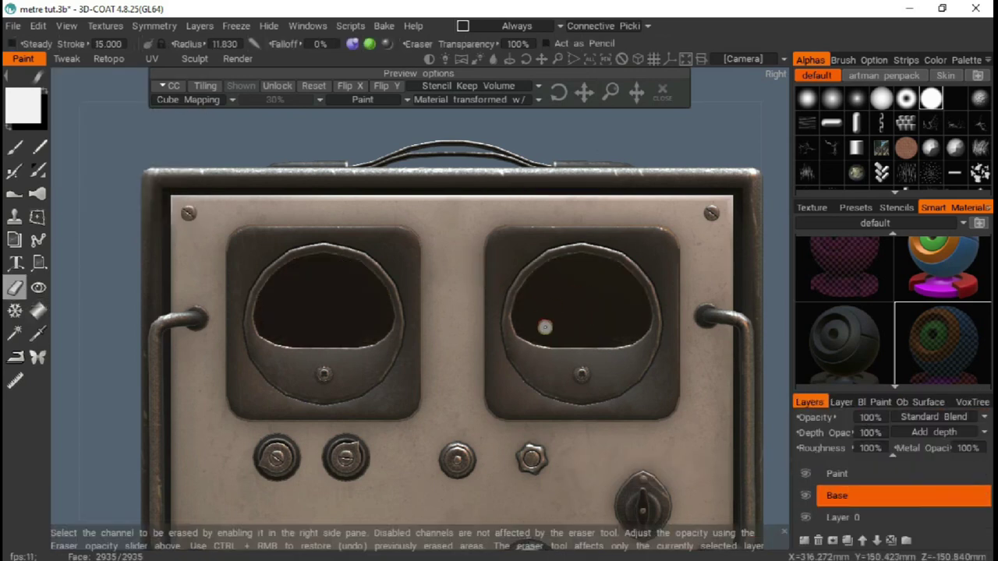
{"action": "scroll", "coordinate": [545, 328], "scroll_direction": "up", "scroll_amount": 3}
{"action": "scroll", "coordinate": [545, 327], "scroll_direction": "up", "scroll_amount": 3}
Erase the dark interiors of the left and right dial windows
{"action": "mouse_move", "coordinate": [382, 286]}
{"action": "left_mouse_down"}
{"action": "mouse_move", "coordinate": [330, 320]}
{"action": "mouse_move", "coordinate": [340, 305]}
{"action": "left_mouse_up"}
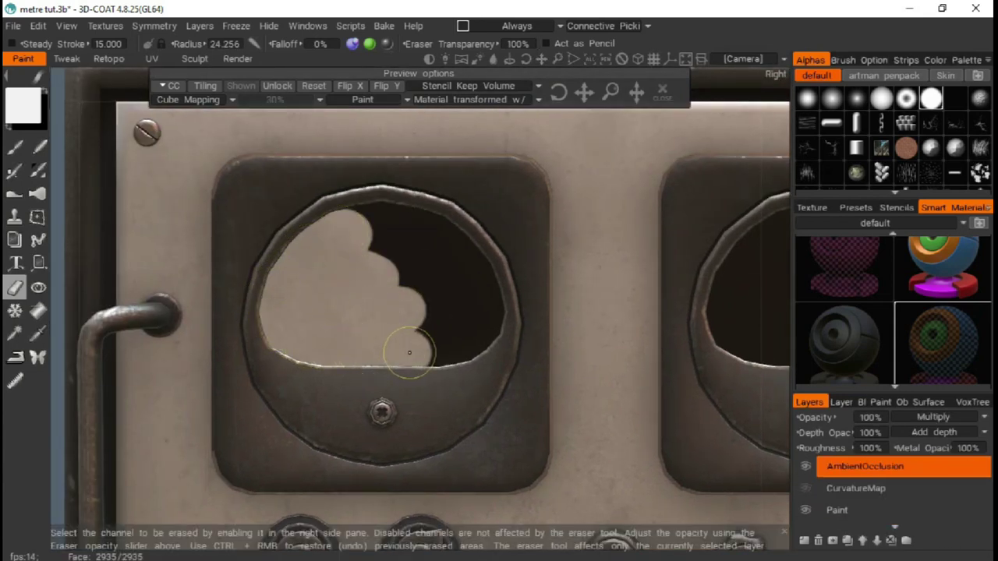
{"action": "left_click_drag", "start_coordinate": [471, 266], "coordinate": [427, 233]}
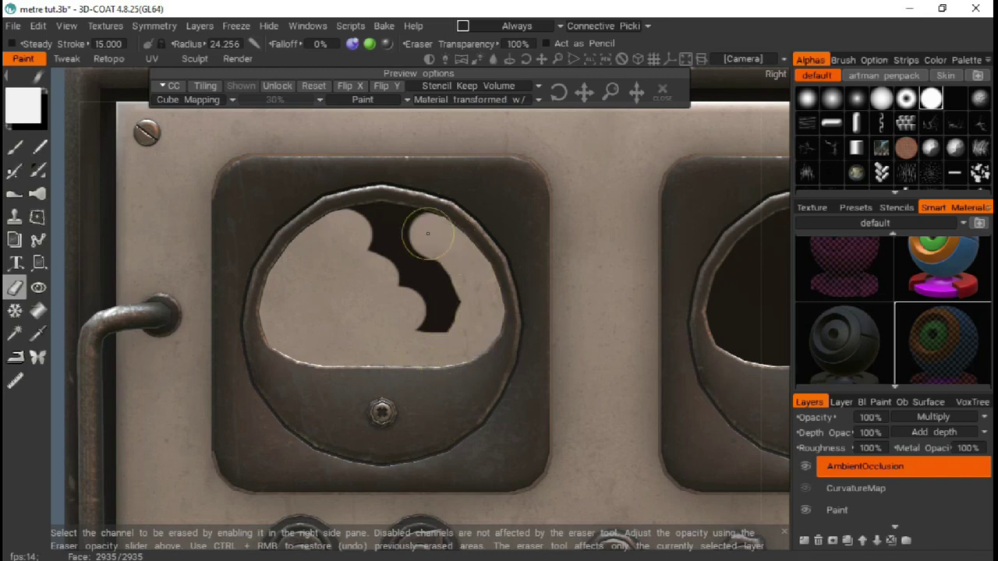
{"action": "left_click_drag", "start_coordinate": [356, 244], "coordinate": [422, 281]}
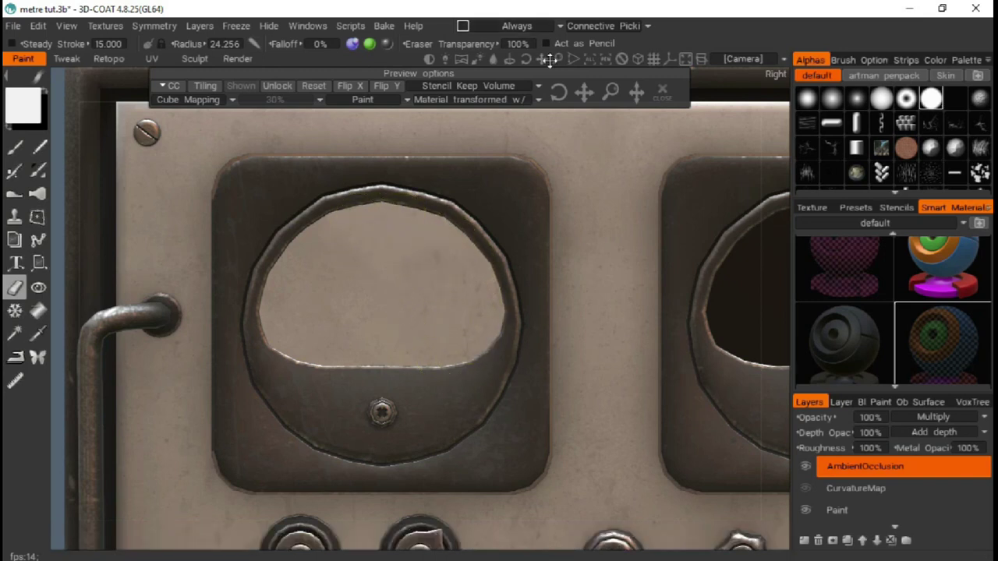
{"action": "middle_click_drag", "start_coordinate": [444, 308], "coordinate": [702, 297]}
{"action": "mouse_move", "coordinate": [423, 216]}
{"action": "left_mouse_down"}
{"action": "mouse_move", "coordinate": [421, 242]}
{"action": "mouse_move", "coordinate": [361, 223]}
{"action": "mouse_move", "coordinate": [343, 292]}
{"action": "left_mouse_up"}
{"action": "mouse_move", "coordinate": [416, 318]}
{"action": "left_mouse_down"}
{"action": "mouse_move", "coordinate": [514, 327]}
{"action": "mouse_move", "coordinate": [550, 265]}
{"action": "mouse_move", "coordinate": [498, 203]}
{"action": "left_mouse_up"}
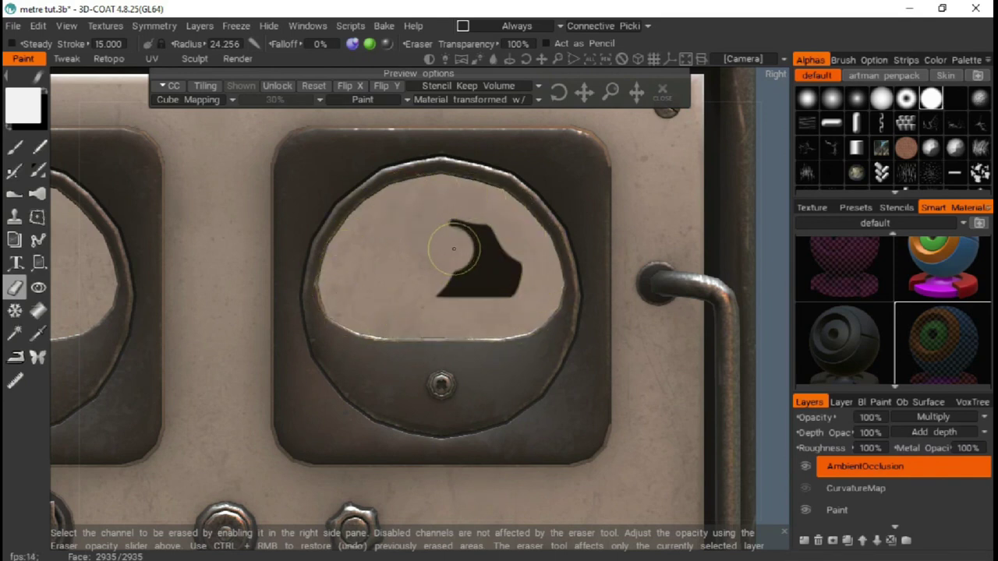
{"action": "scroll", "coordinate": [842, 501], "scroll_direction": "down", "scroll_amount": 1}
On the Paint layer, clean the leftover light patches out of the dial windows
{"action": "left_click", "coordinate": [848, 511]}
{"action": "left_click", "coordinate": [828, 474]}
{"action": "left_click", "coordinate": [446, 261]}
{"action": "mouse_move", "coordinate": [446, 260]}
{"action": "left_mouse_down"}
{"action": "mouse_move", "coordinate": [472, 282]}
{"action": "mouse_move", "coordinate": [413, 234]}
{"action": "mouse_move", "coordinate": [343, 269]}
{"action": "mouse_move", "coordinate": [407, 203]}
{"action": "mouse_move", "coordinate": [523, 211]}
{"action": "mouse_move", "coordinate": [555, 300]}
{"action": "left_mouse_up"}
{"action": "mouse_move", "coordinate": [433, 281]}
{"action": "left_mouse_down"}
{"action": "mouse_move", "coordinate": [479, 257]}
{"action": "mouse_move", "coordinate": [429, 337]}
{"action": "left_mouse_up"}
{"action": "middle_click_drag", "start_coordinate": [377, 307], "coordinate": [638, 312]}
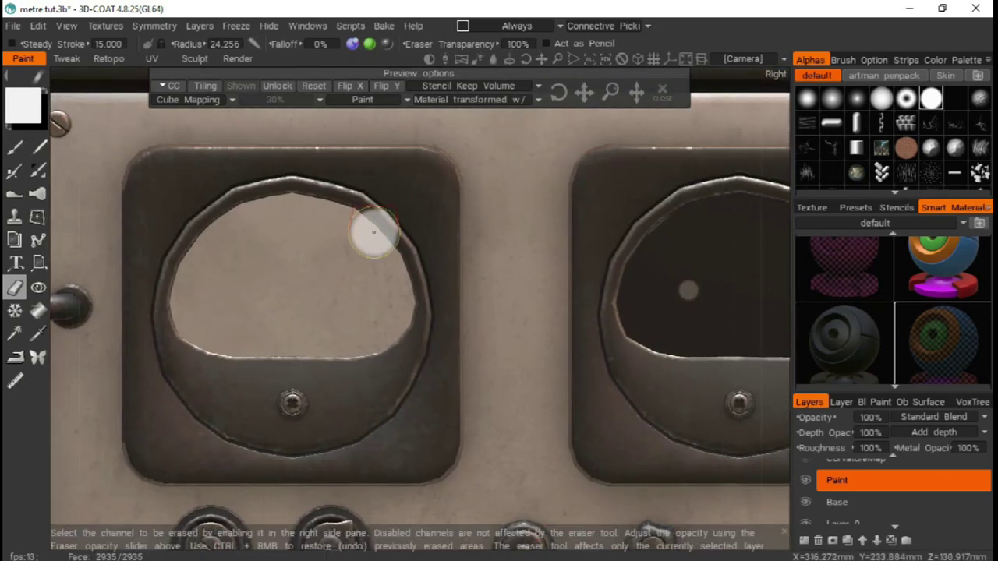
{"action": "mouse_move", "coordinate": [367, 229]}
{"action": "left_mouse_down"}
{"action": "mouse_move", "coordinate": [249, 311]}
{"action": "mouse_move", "coordinate": [180, 307]}
{"action": "mouse_move", "coordinate": [397, 346]}
{"action": "mouse_move", "coordinate": [394, 301]}
{"action": "mouse_move", "coordinate": [344, 227]}
{"action": "left_mouse_up"}
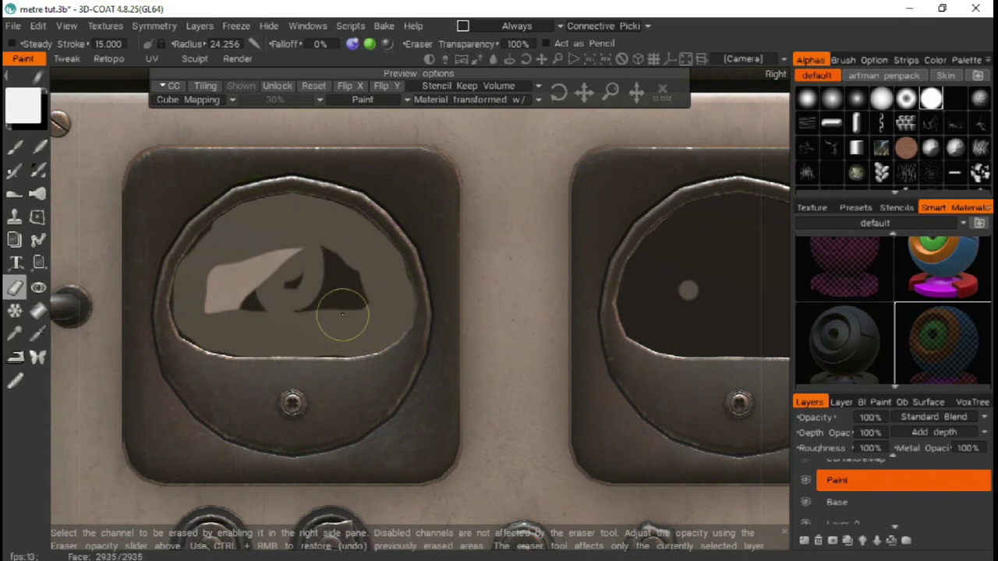
{"action": "mouse_move", "coordinate": [343, 314]}
{"action": "left_mouse_down"}
{"action": "mouse_move", "coordinate": [245, 285]}
{"action": "mouse_move", "coordinate": [238, 305]}
{"action": "mouse_move", "coordinate": [258, 296]}
{"action": "left_mouse_up"}
On the Base layer, erase the remaining patches inside the next dial
{"action": "left_click", "coordinate": [837, 502]}
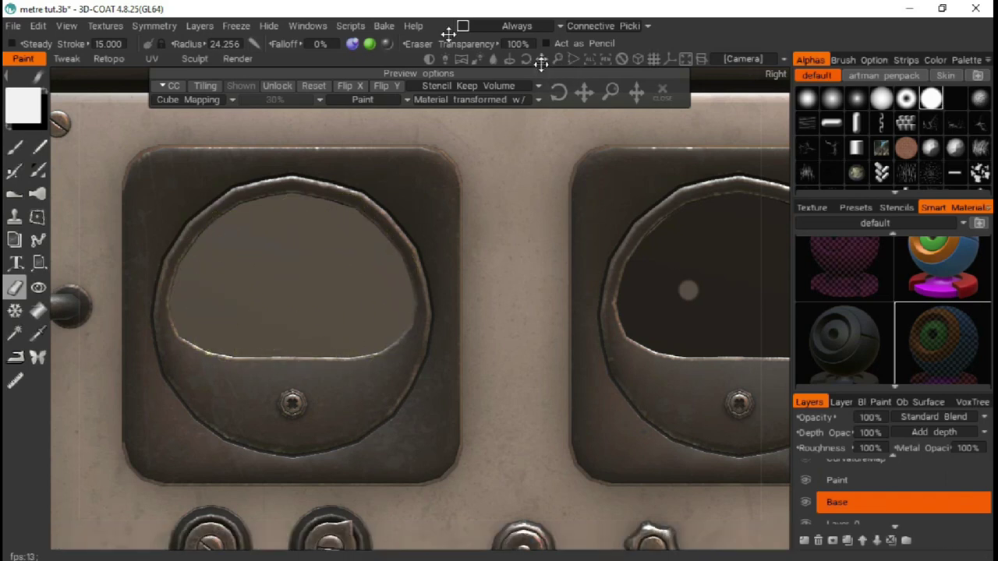
{"action": "middle_click_drag", "start_coordinate": [593, 311], "coordinate": [298, 329]}
{"action": "mouse_move", "coordinate": [468, 281]}
{"action": "left_mouse_down"}
{"action": "mouse_move", "coordinate": [457, 301]}
{"action": "mouse_move", "coordinate": [353, 318]}
{"action": "left_mouse_up"}
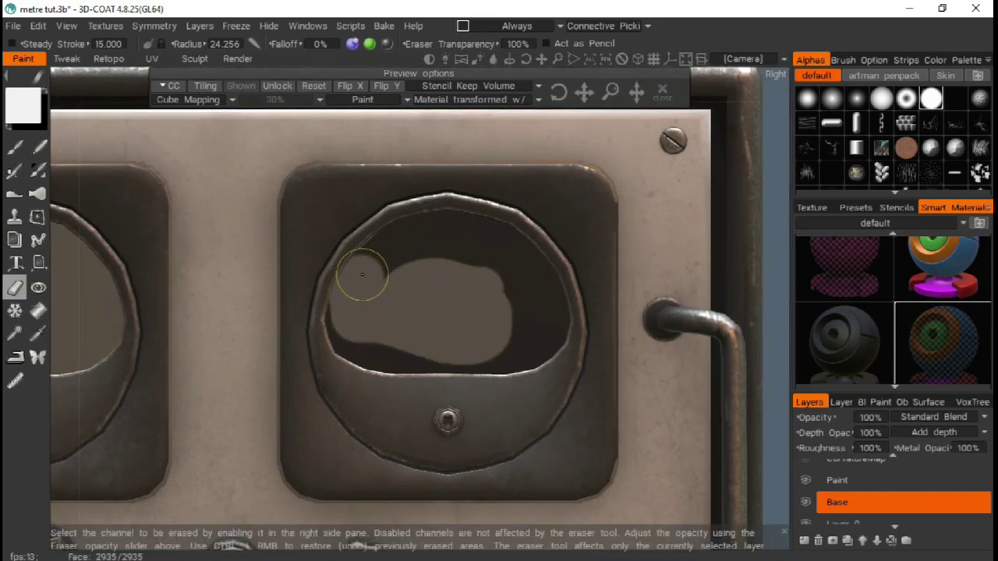
{"action": "left_click_drag", "start_coordinate": [436, 231], "coordinate": [504, 247]}
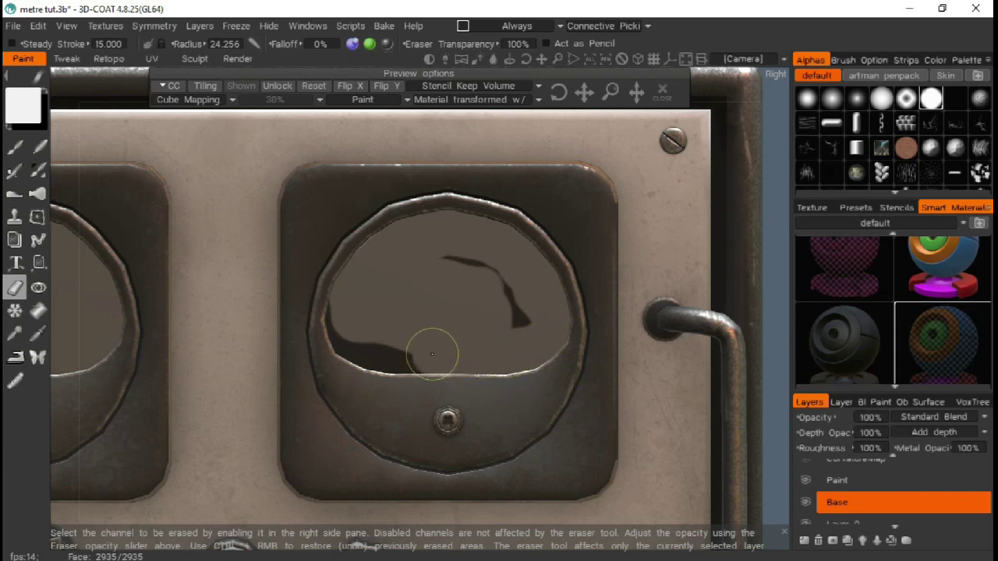
{"action": "left_click_drag", "start_coordinate": [345, 319], "coordinate": [510, 301]}
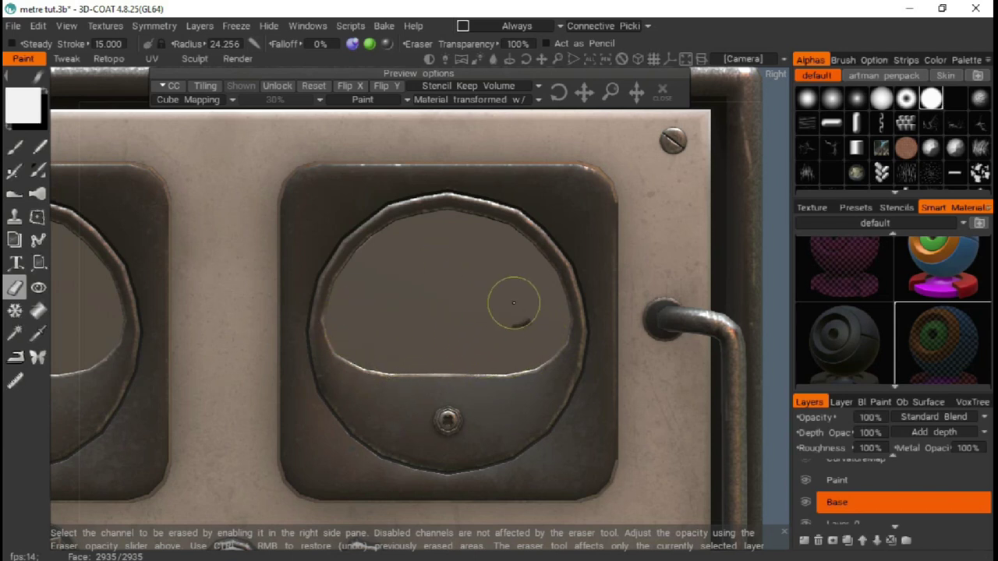
Unhide the two dial objects and hide Plane.008 and Plane.009 in Paint Objects
{"action": "left_click", "coordinate": [891, 401]}
{"action": "scroll", "coordinate": [807, 524], "scroll_direction": "down", "scroll_amount": 3}
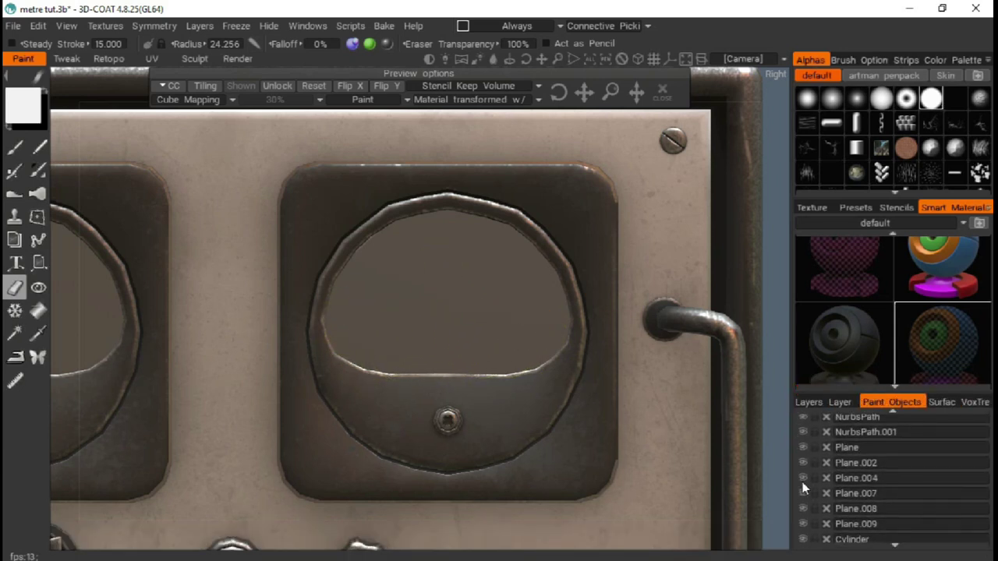
{"action": "left_click", "coordinate": [803, 478]}
{"action": "left_click", "coordinate": [805, 461]}
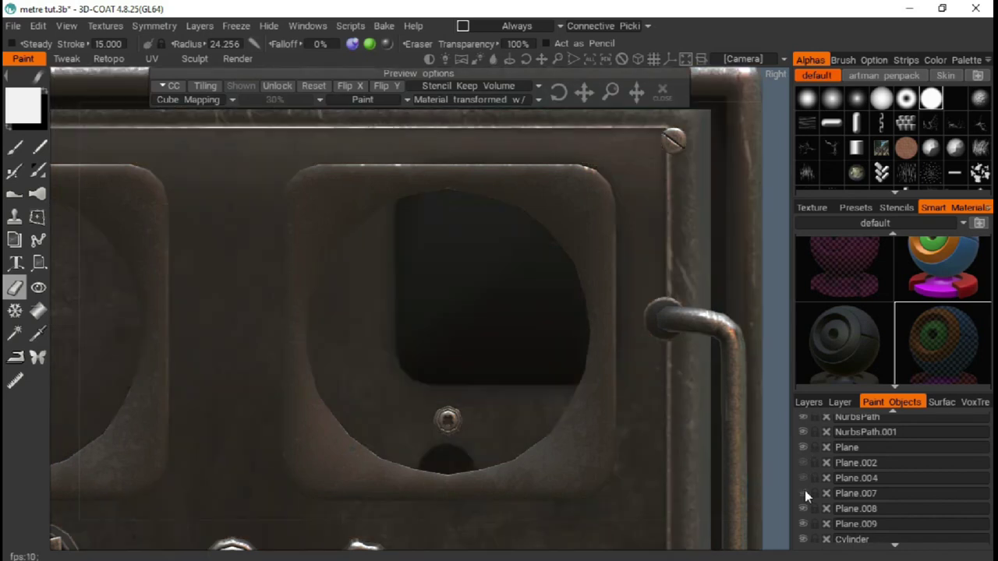
{"action": "left_click", "coordinate": [803, 509]}
{"action": "left_click", "coordinate": [803, 524]}
{"action": "left_click_drag", "start_coordinate": [539, 59], "coordinate": [664, 64]}
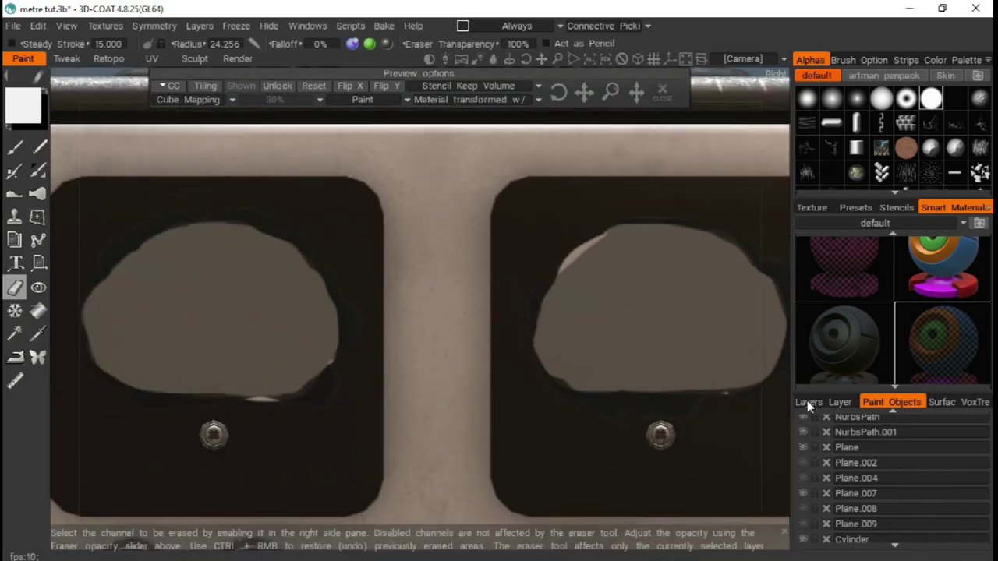
{"action": "left_click", "coordinate": [809, 402]}
Select the Spline Image tool and hide the Circle and Circle.001 bezel objects
{"action": "left_click", "coordinate": [38, 264]}
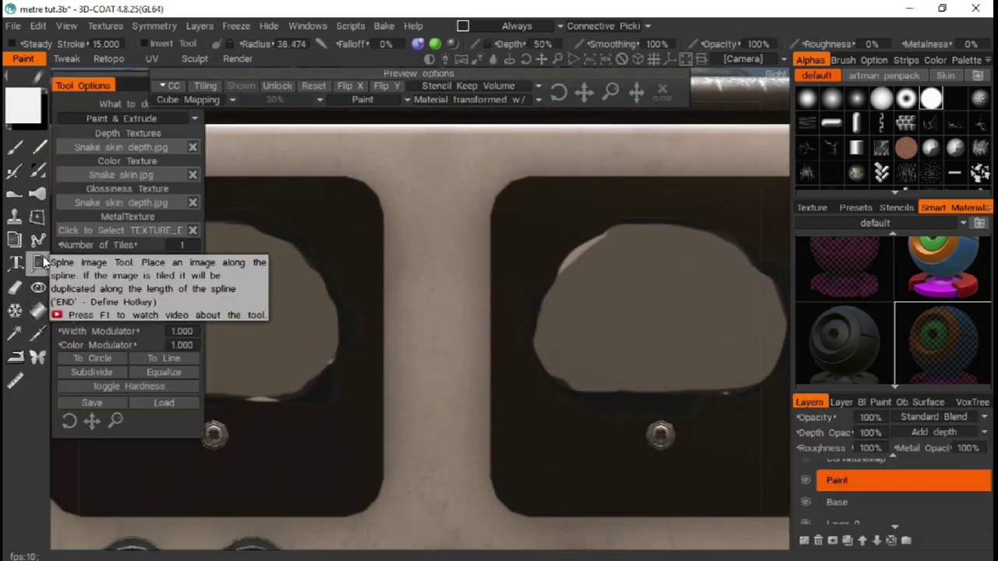
{"action": "left_click", "coordinate": [852, 402]}
{"action": "left_click", "coordinate": [918, 402]}
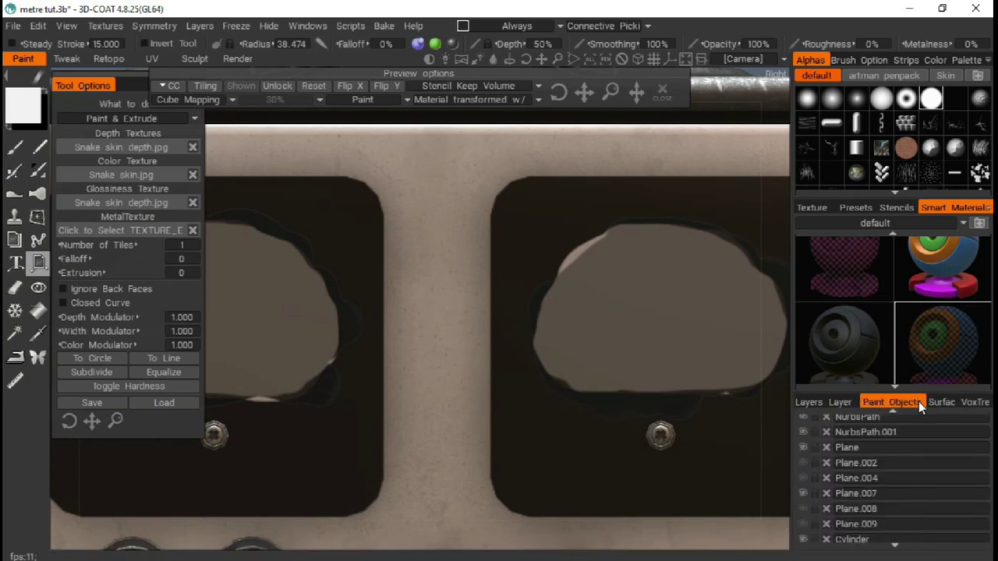
{"action": "scroll", "coordinate": [815, 484], "scroll_direction": "up", "scroll_amount": 5}
{"action": "left_click", "coordinate": [804, 421]}
{"action": "left_click", "coordinate": [804, 434]}
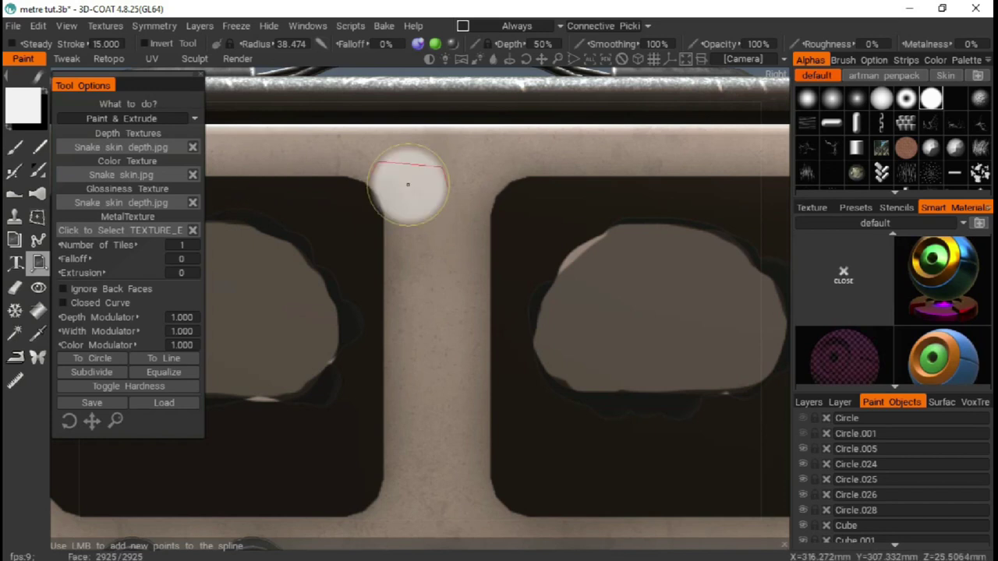
{"action": "left_click_drag", "start_coordinate": [557, 59], "coordinate": [120, 120]}
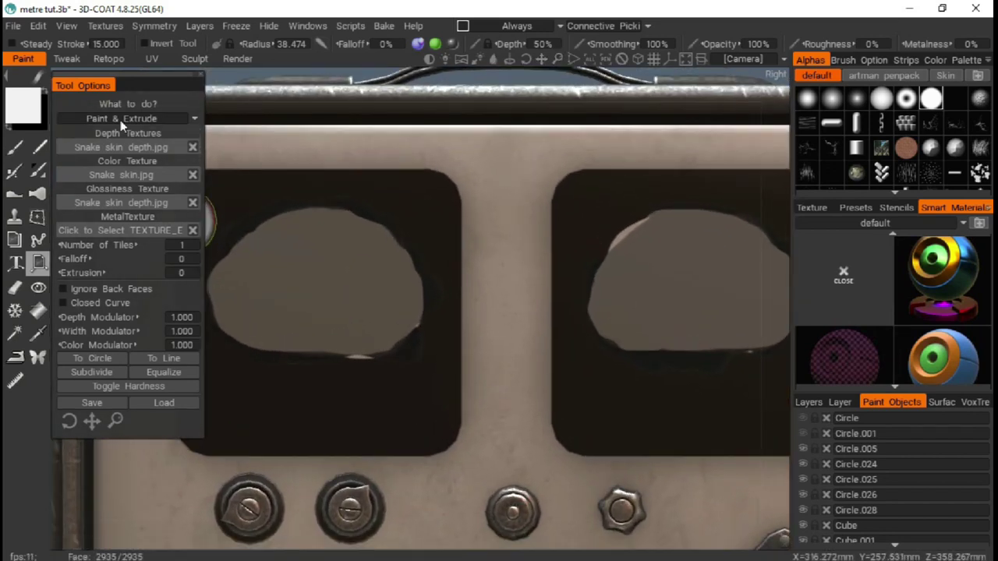
Load meter.png as the colour texture, clearing depth and glossiness textures and painting
{"action": "left_click", "coordinate": [141, 178]}
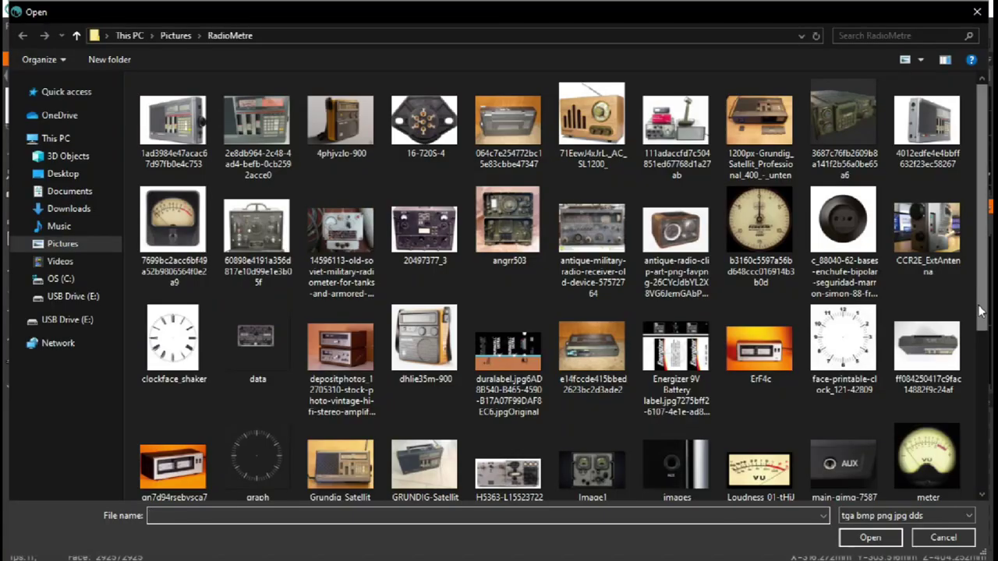
{"action": "scroll", "coordinate": [499, 311], "scroll_direction": "down", "scroll_amount": 2}
{"action": "key", "text": "Escape"}
{"action": "left_click", "coordinate": [193, 202]}
{"action": "left_click", "coordinate": [193, 147]}
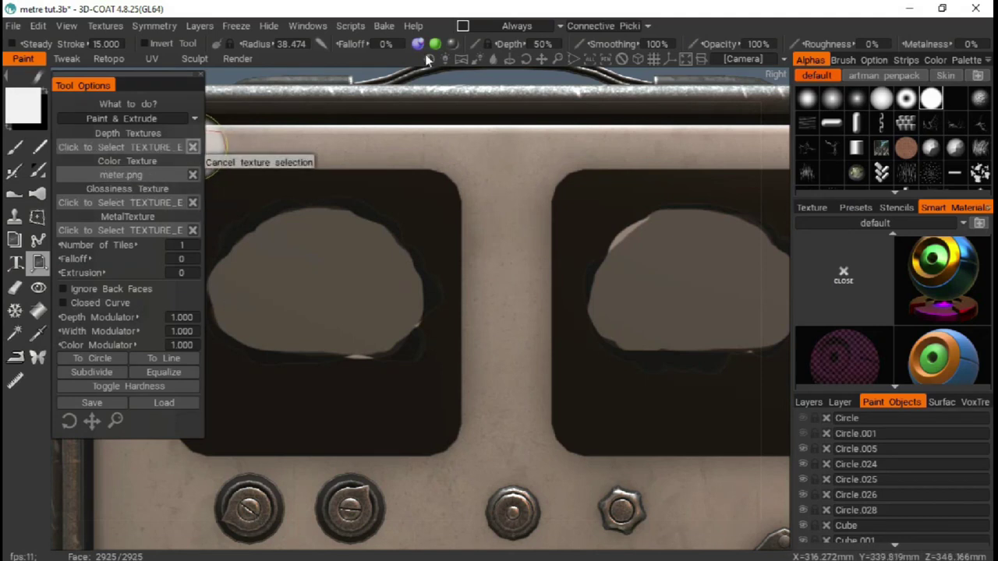
{"action": "left_click", "coordinate": [418, 43]}
{"action": "left_click", "coordinate": [452, 43]}
Project the meter dial across the left window, then slide it into the right window and apply
{"action": "middle_click_drag", "start_coordinate": [670, 293], "coordinate": [787, 295]}
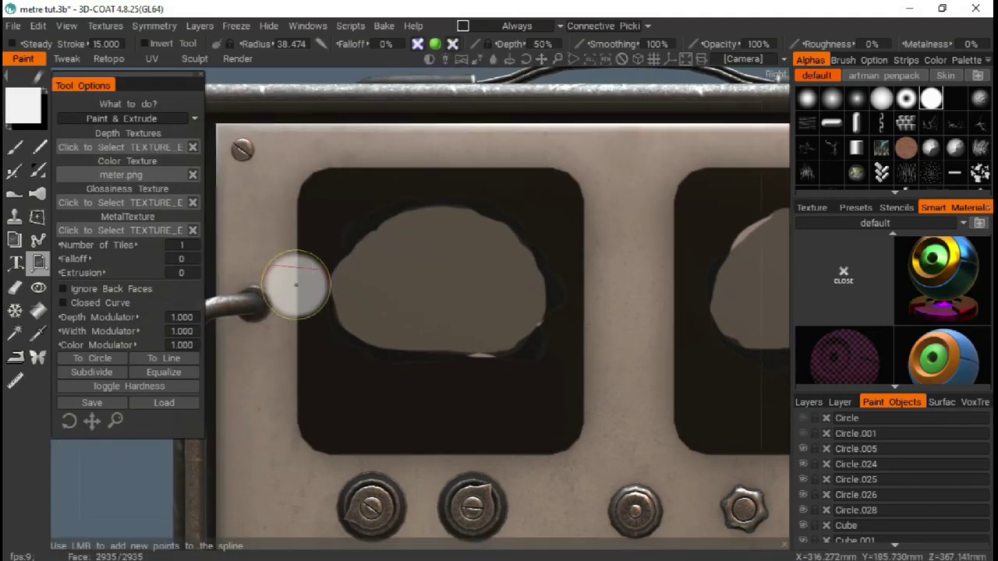
{"action": "left_click", "coordinate": [323, 289]}
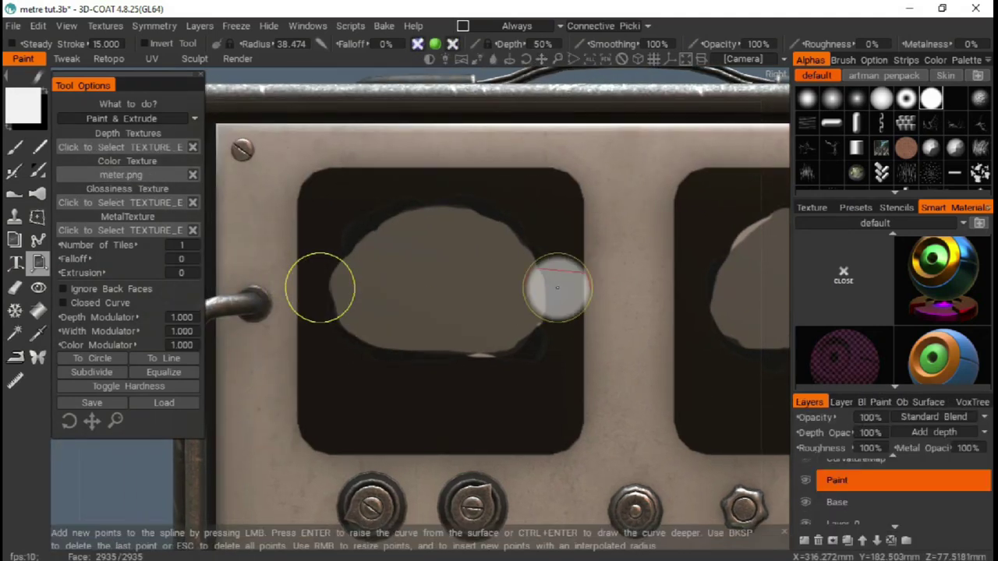
{"action": "left_click", "coordinate": [555, 288]}
{"action": "key", "text": "Return"}
{"action": "mouse_move", "coordinate": [71, 421]}
{"action": "left_mouse_down"}
{"action": "mouse_move", "coordinate": [120, 421]}
{"action": "mouse_move", "coordinate": [94, 422]}
{"action": "left_mouse_up"}
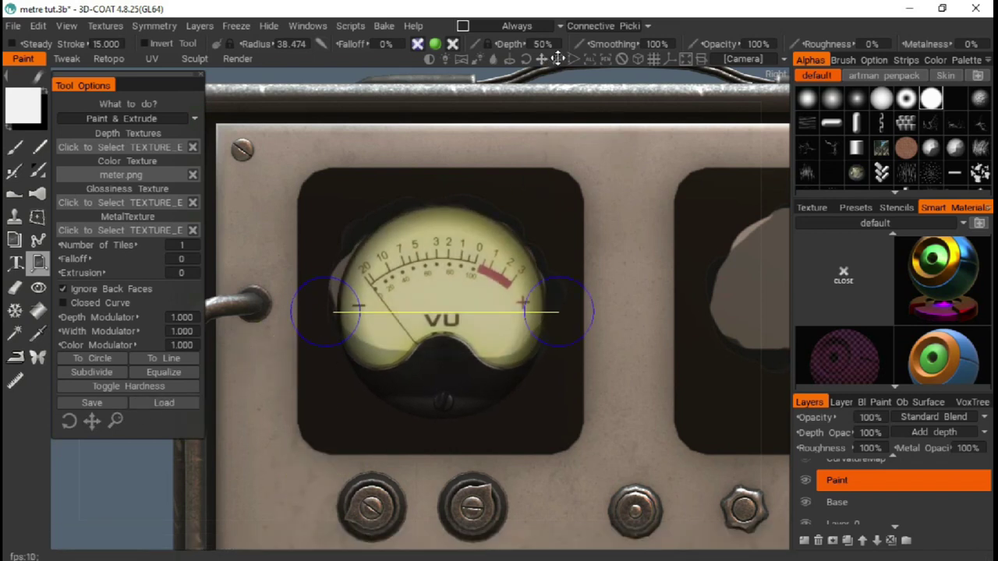
{"action": "left_click_drag", "start_coordinate": [557, 58], "coordinate": [268, 357]}
{"action": "mouse_move", "coordinate": [93, 421]}
{"action": "left_mouse_down"}
{"action": "mouse_move", "coordinate": [137, 426]}
{"action": "mouse_move", "coordinate": [93, 422]}
{"action": "left_mouse_up"}
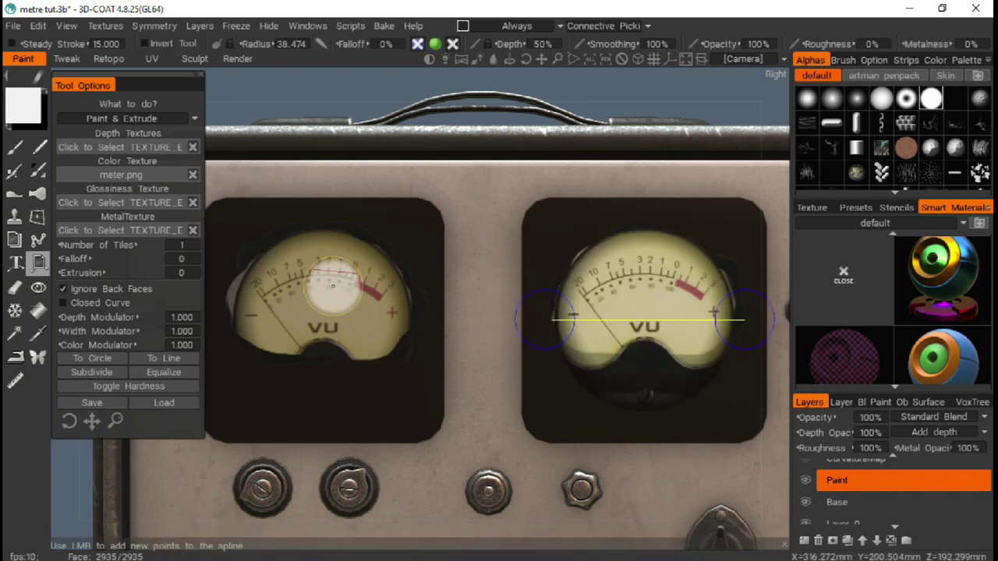
{"action": "key", "text": "Escape"}
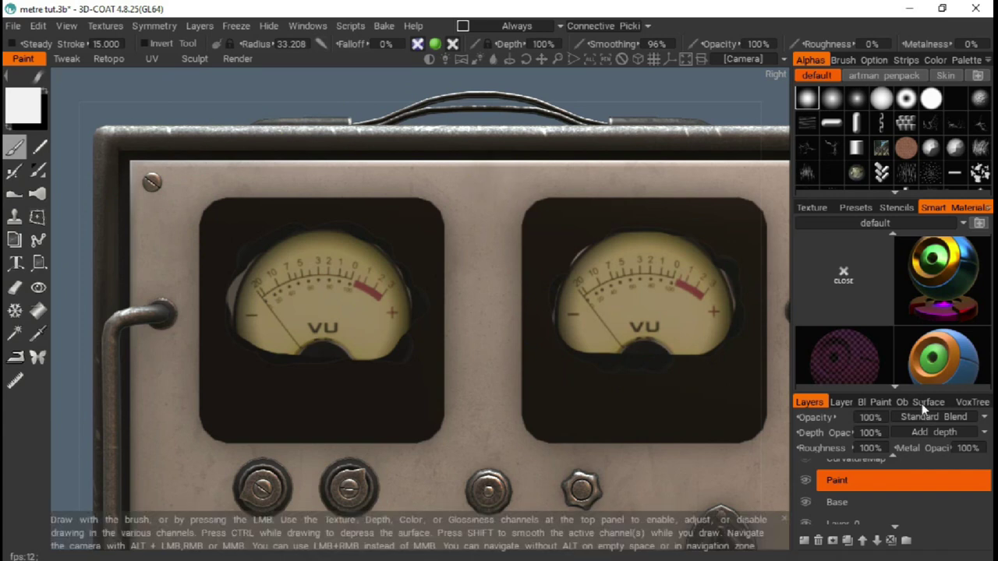
Unhide the bezels around both meters and inspect the radio from an angle
{"action": "left_click", "coordinate": [889, 403]}
{"action": "scroll", "coordinate": [805, 445], "scroll_direction": "down", "scroll_amount": 3}
{"action": "left_click", "coordinate": [803, 480]}
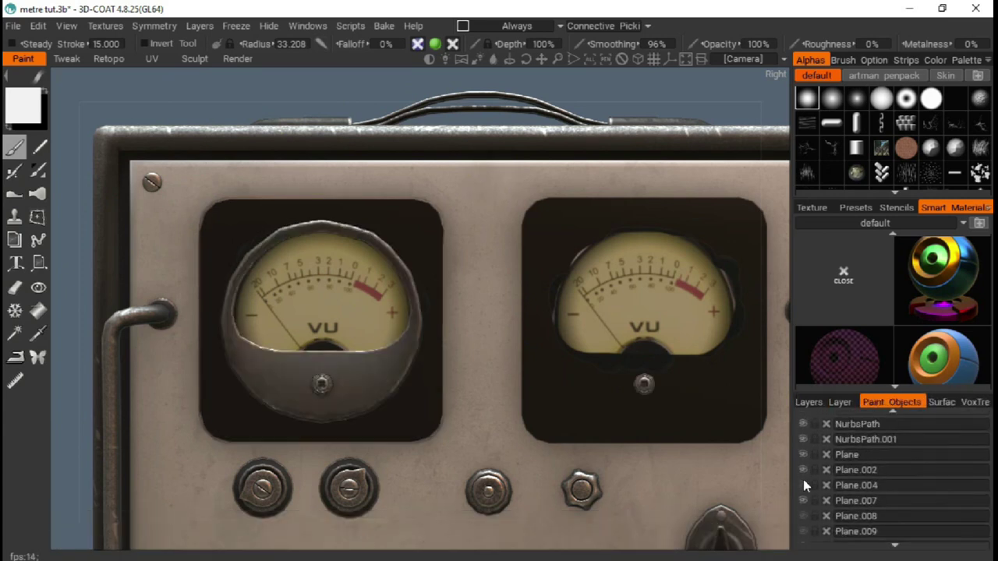
{"action": "scroll", "coordinate": [806, 515], "scroll_direction": "down", "scroll_amount": 2}
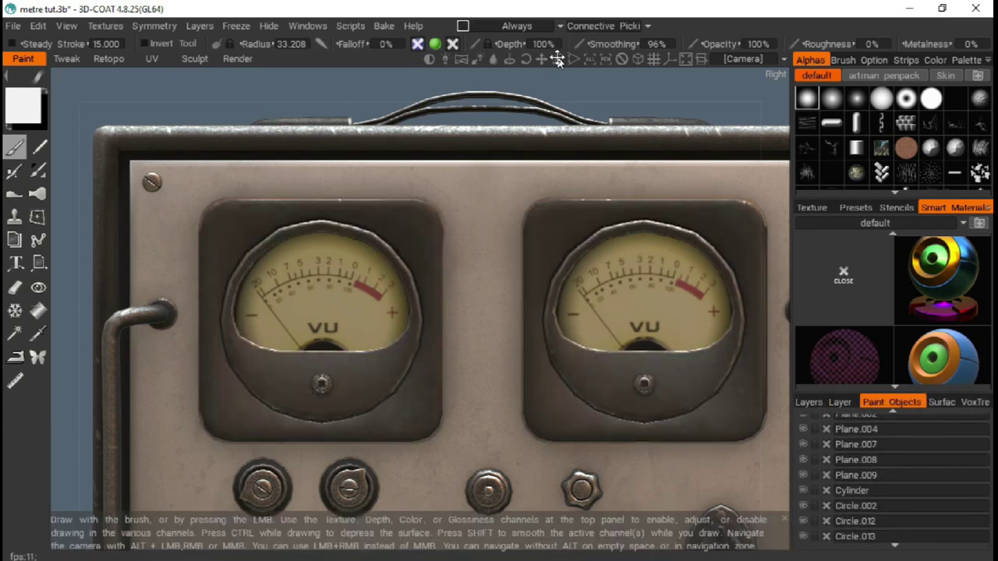
{"action": "scroll", "coordinate": [689, 214], "scroll_direction": "down", "scroll_amount": 5}
{"action": "mouse_move", "coordinate": [689, 213]}
{"action": "left_mouse_down"}
{"action": "mouse_move", "coordinate": [666, 292]}
{"action": "mouse_move", "coordinate": [668, 165]}
{"action": "mouse_move", "coordinate": [742, 208]}
{"action": "mouse_move", "coordinate": [659, 240]}
{"action": "mouse_move", "coordinate": [663, 269]}
{"action": "left_mouse_up"}
{"action": "scroll", "coordinate": [857, 460], "scroll_direction": "down", "scroll_amount": 2}
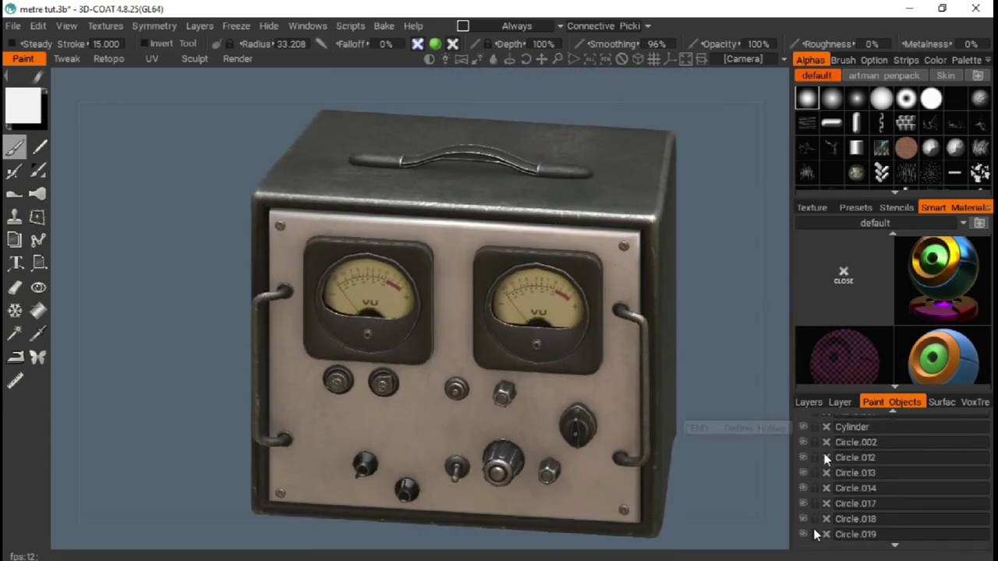
{"action": "scroll", "coordinate": [820, 442], "scroll_direction": "down", "scroll_amount": 2}
{"action": "scroll", "coordinate": [839, 478], "scroll_direction": "down", "scroll_amount": 2}
{"action": "scroll", "coordinate": [838, 477], "scroll_direction": "down", "scroll_amount": 1}
{"action": "left_click_drag", "start_coordinate": [783, 491], "coordinate": [663, 412]}
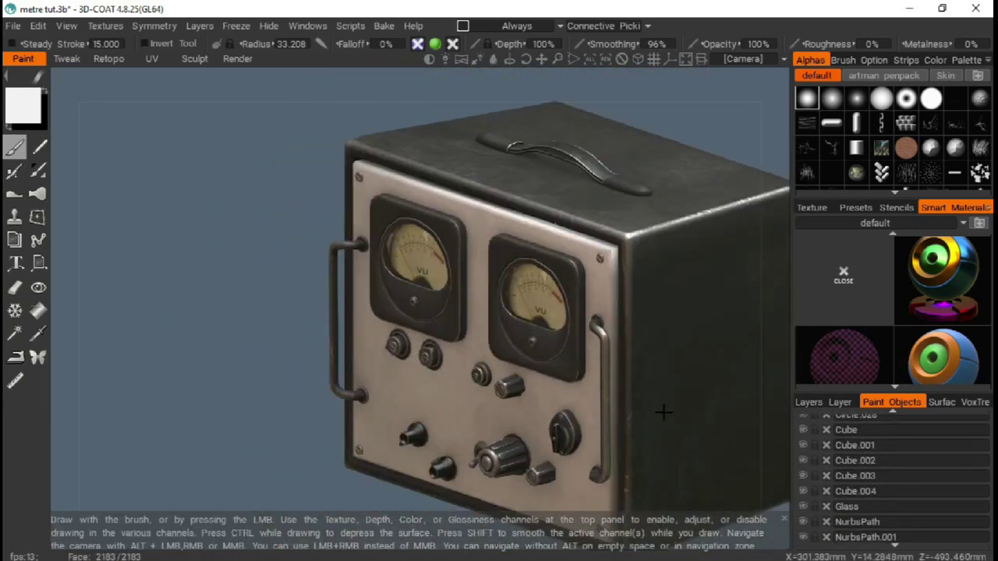
{"action": "scroll", "coordinate": [663, 412], "scroll_direction": "up", "scroll_amount": 3}
{"action": "mouse_move", "coordinate": [693, 372]}
{"action": "left_mouse_down"}
{"action": "mouse_move", "coordinate": [150, 257]}
{"action": "mouse_move", "coordinate": [223, 307]}
{"action": "mouse_move", "coordinate": [528, 72]}
{"action": "mouse_move", "coordinate": [675, 301]}
{"action": "mouse_move", "coordinate": [653, 250]}
{"action": "mouse_move", "coordinate": [527, 97]}
{"action": "left_mouse_up"}
{"action": "scroll", "coordinate": [150, 257], "scroll_direction": "down", "scroll_amount": 5}
{"action": "mouse_move", "coordinate": [541, 58]}
{"action": "left_mouse_down"}
{"action": "mouse_move", "coordinate": [538, 41]}
{"action": "mouse_move", "coordinate": [615, 78]}
{"action": "left_mouse_up"}
Create a new layer above Paint and rename it 'Graphics'
{"action": "left_click", "coordinate": [67, 25]}
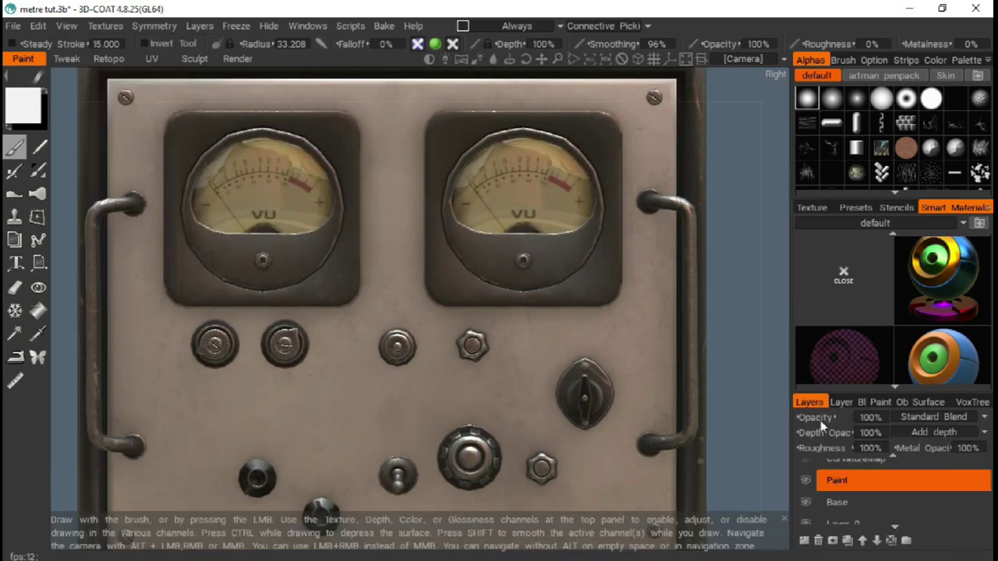
{"action": "left_click", "coordinate": [804, 540]}
{"action": "double_click", "coordinate": [837, 483]}
{"action": "type", "text": "Graphics"}
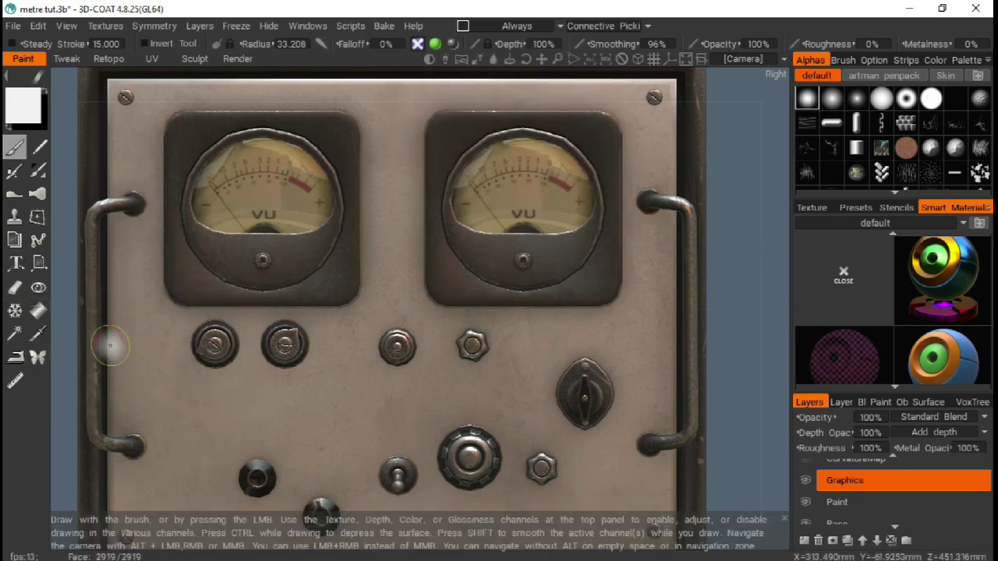
{"action": "left_click_drag", "start_coordinate": [569, 48], "coordinate": [557, 78]}
Draw measure guides between the lower knobs and Line5 running up to the oval switch
{"action": "left_click", "coordinate": [14, 379]}
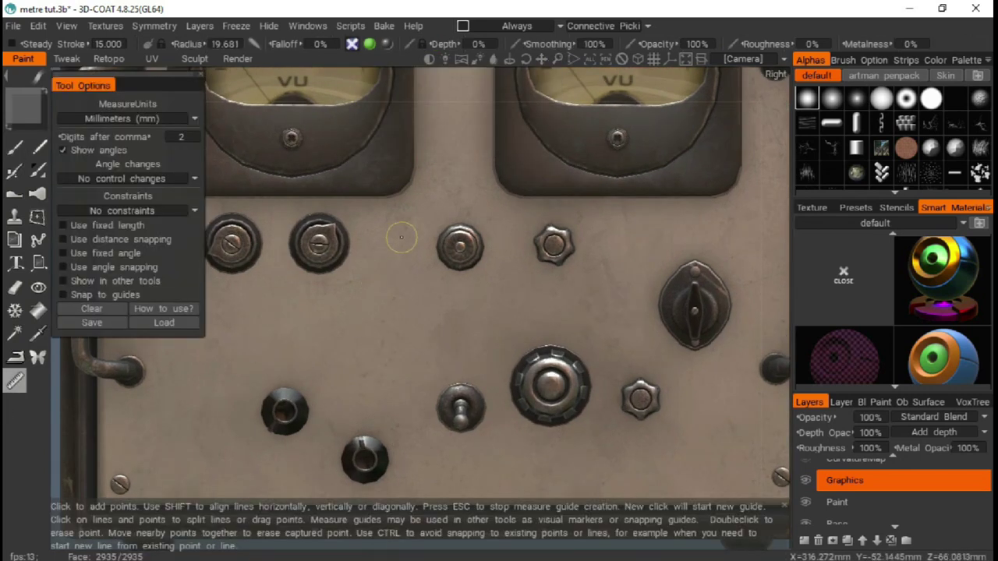
{"action": "left_click", "coordinate": [405, 222]}
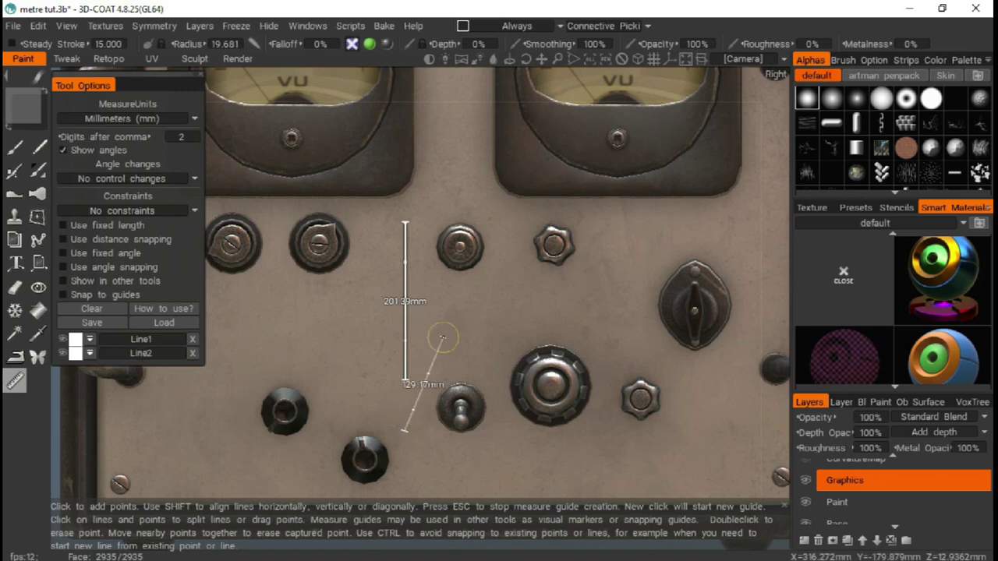
{"action": "mouse_move", "coordinate": [557, 59]}
{"action": "left_mouse_down"}
{"action": "mouse_move", "coordinate": [543, 46]}
{"action": "mouse_move", "coordinate": [415, 309]}
{"action": "left_mouse_up"}
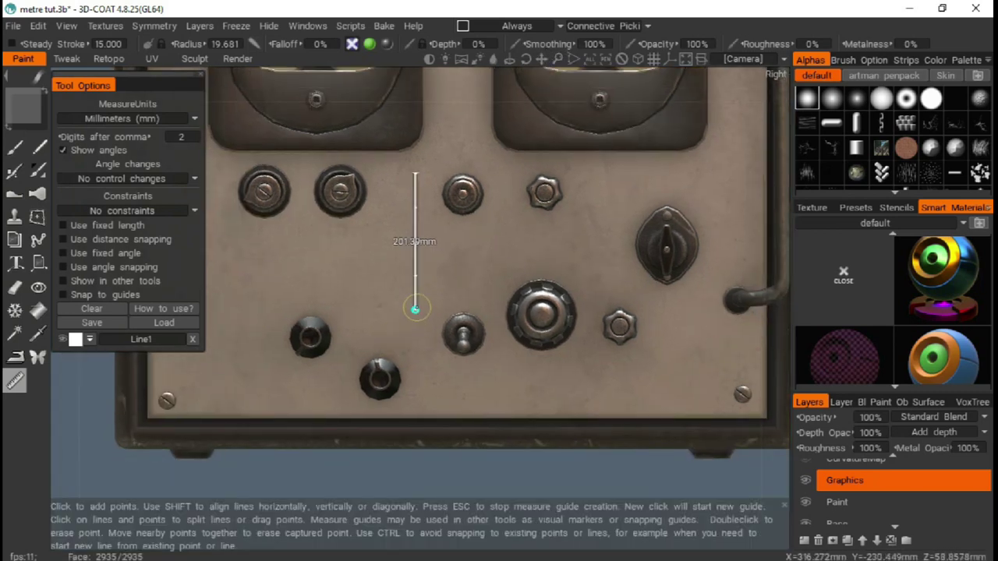
{"action": "left_click_drag", "start_coordinate": [416, 174], "coordinate": [415, 121]}
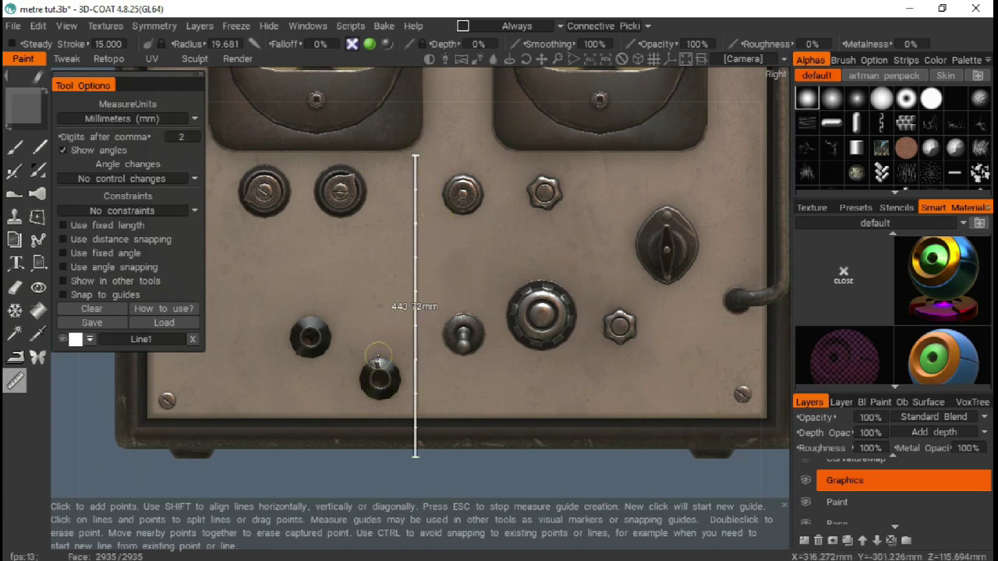
{"action": "left_click", "coordinate": [382, 406]}
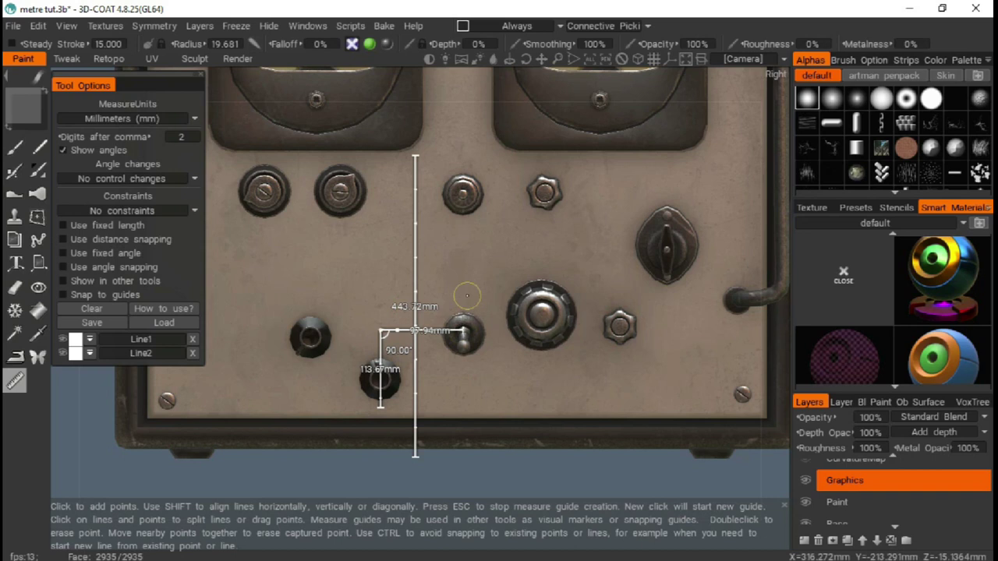
{"action": "left_click", "coordinate": [263, 222]}
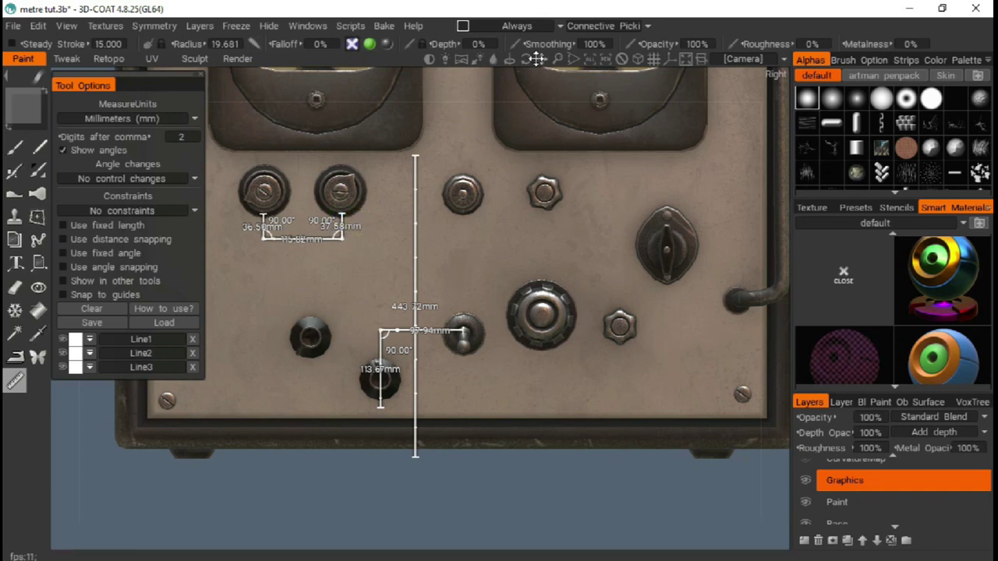
{"action": "middle_click_drag", "start_coordinate": [362, 223], "coordinate": [546, 297]}
{"action": "left_click", "coordinate": [480, 336]}
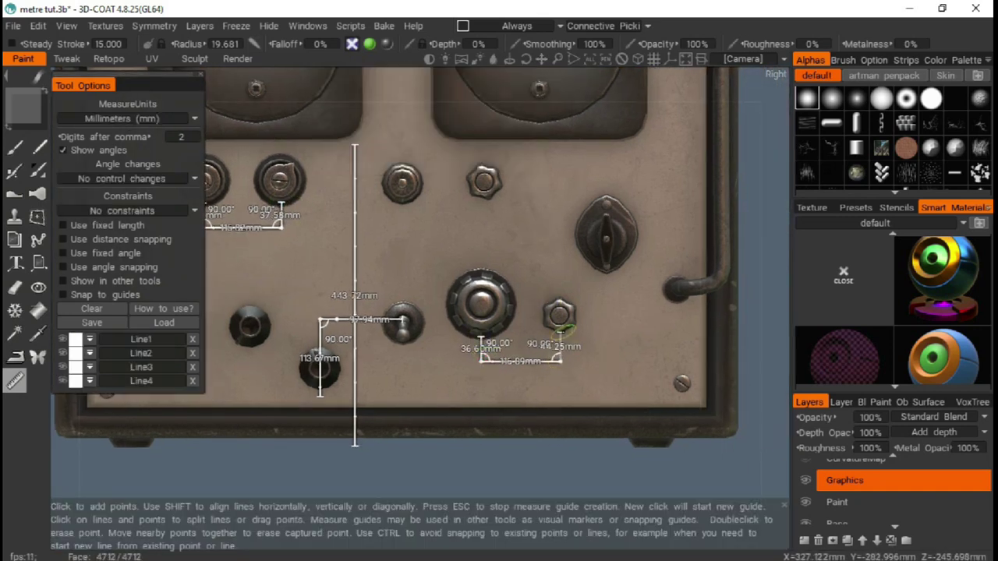
{"action": "left_click", "coordinate": [558, 279]}
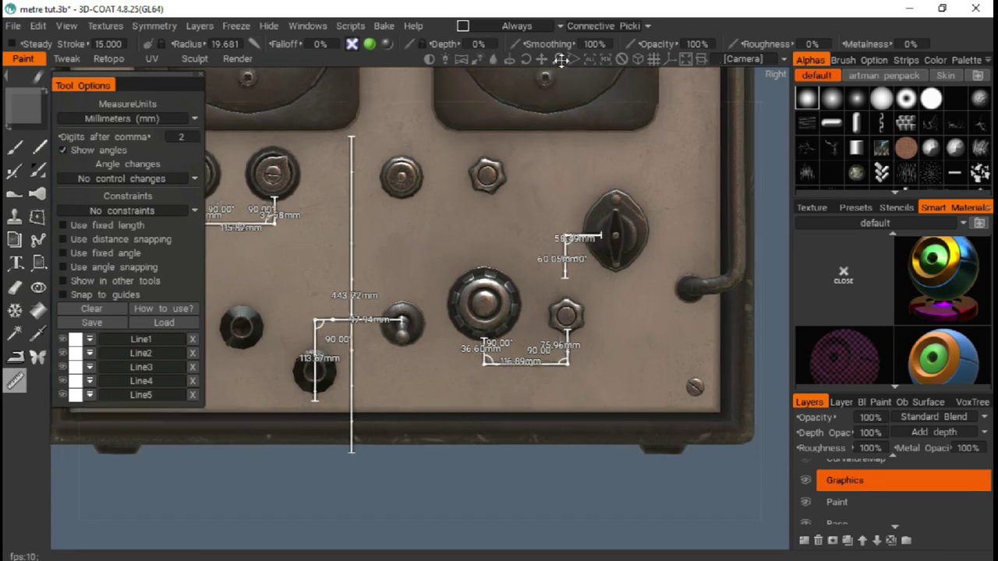
{"action": "middle_click_drag", "start_coordinate": [372, 121], "coordinate": [416, 133]}
Keep measure guides visible, pick the Brush, and set the paint colour to black
{"action": "left_click", "coordinate": [78, 281]}
{"action": "key", "text": "Escape"}
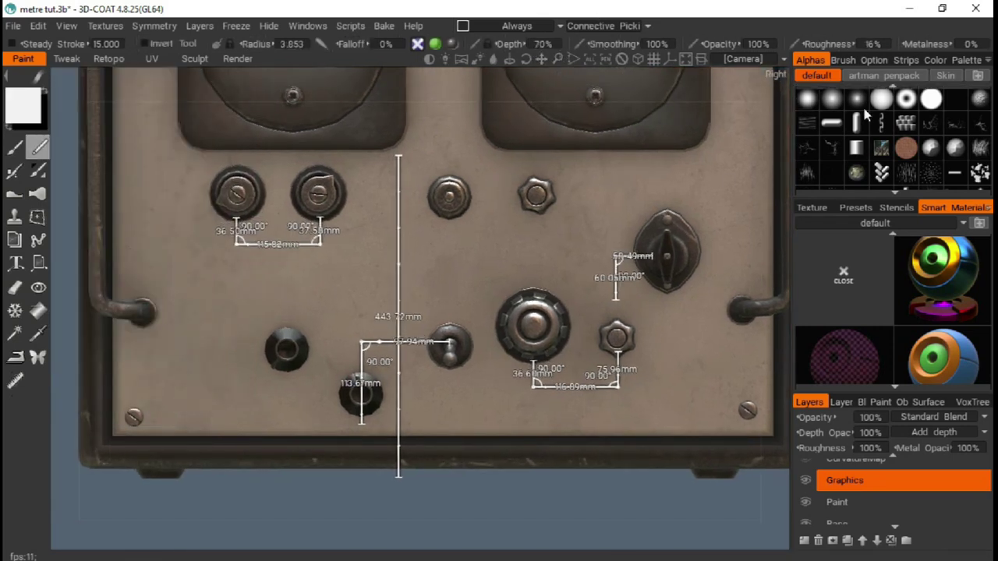
{"action": "scroll", "coordinate": [889, 140], "scroll_direction": "down", "scroll_amount": 2}
{"action": "scroll", "coordinate": [950, 274], "scroll_direction": "down", "scroll_amount": 1}
{"action": "left_click", "coordinate": [949, 274]}
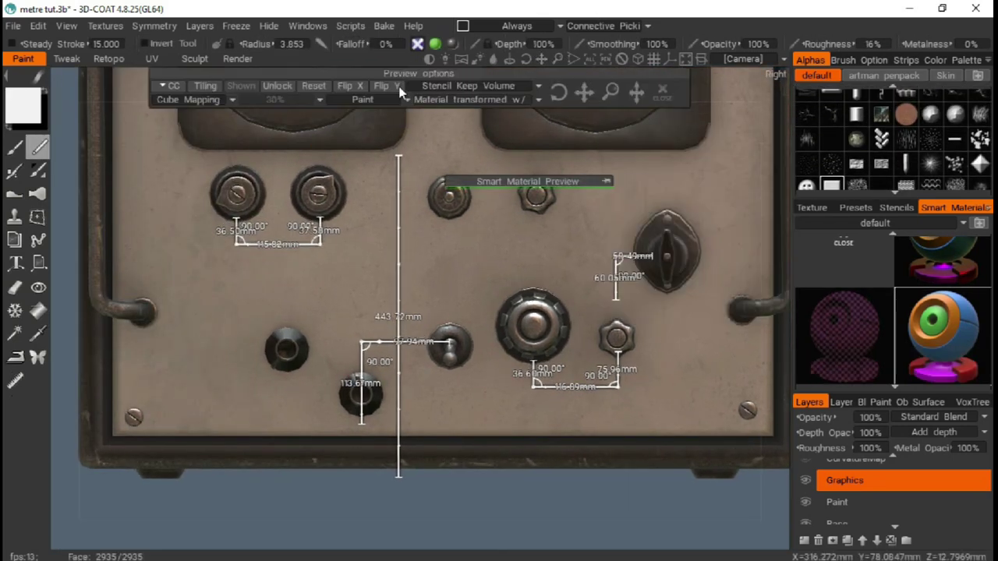
{"action": "left_click", "coordinate": [24, 101]}
{"action": "left_click_drag", "start_coordinate": [542, 400], "coordinate": [295, 400]}
{"action": "left_click", "coordinate": [350, 479]}
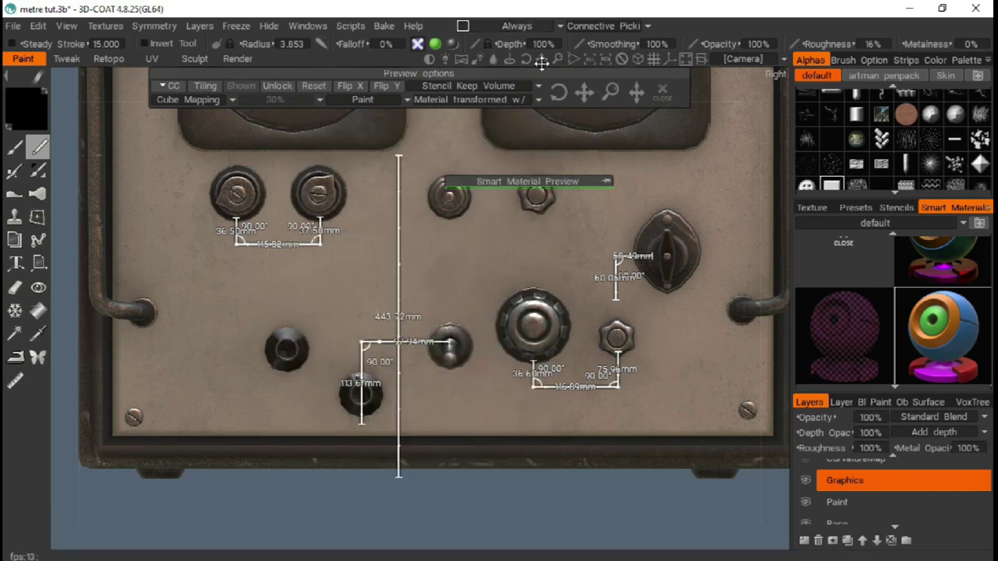
Trace the measure guides as black lines around the lower and left-hand knobs
{"action": "scroll", "coordinate": [375, 230], "scroll_direction": "up", "scroll_amount": 2}
{"action": "scroll", "coordinate": [375, 230], "scroll_direction": "up", "scroll_amount": 2}
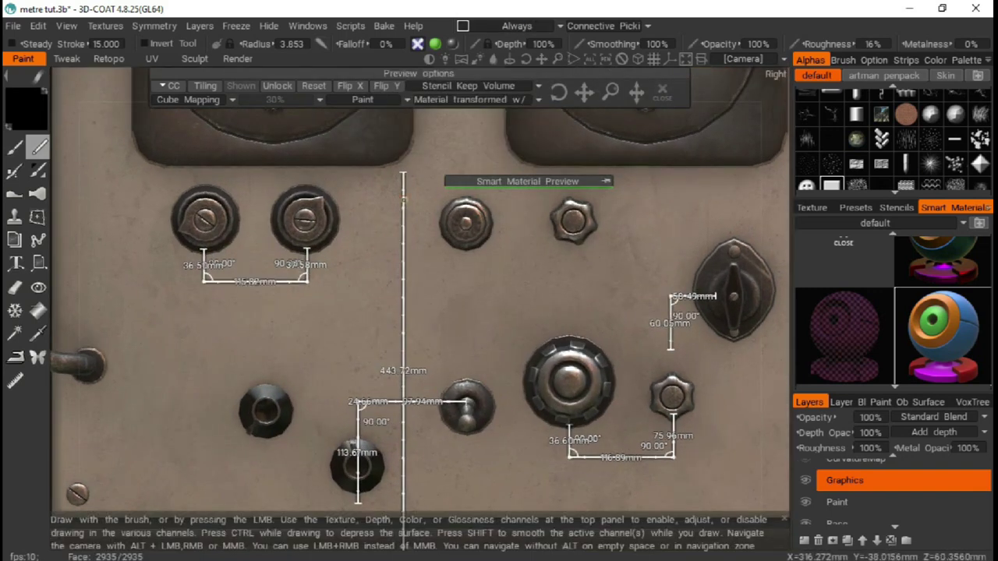
{"action": "scroll", "coordinate": [406, 191], "scroll_direction": "up", "scroll_amount": 1}
{"action": "scroll", "coordinate": [400, 201], "scroll_direction": "up", "scroll_amount": 1}
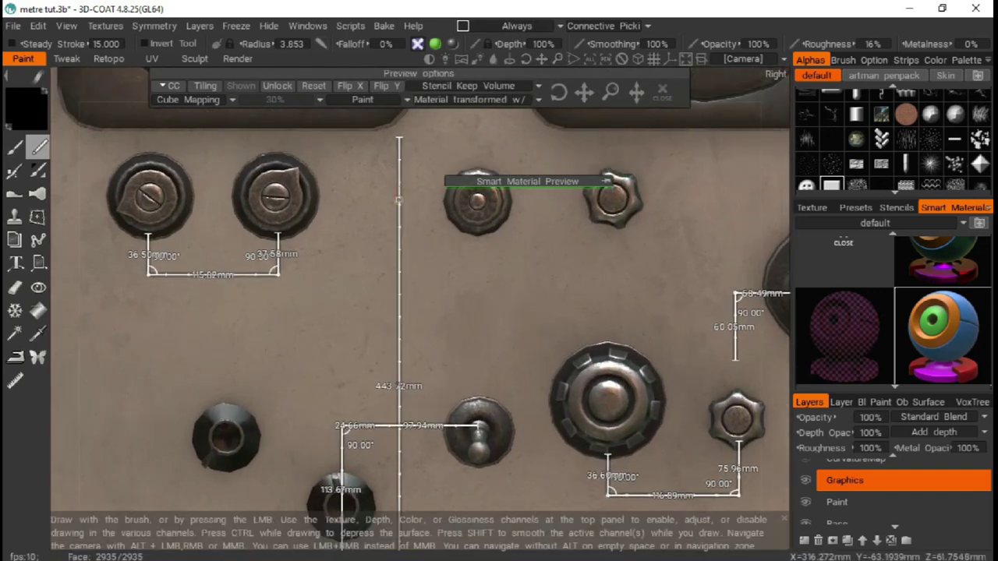
{"action": "scroll", "coordinate": [213, 275], "scroll_direction": "up", "scroll_amount": 1}
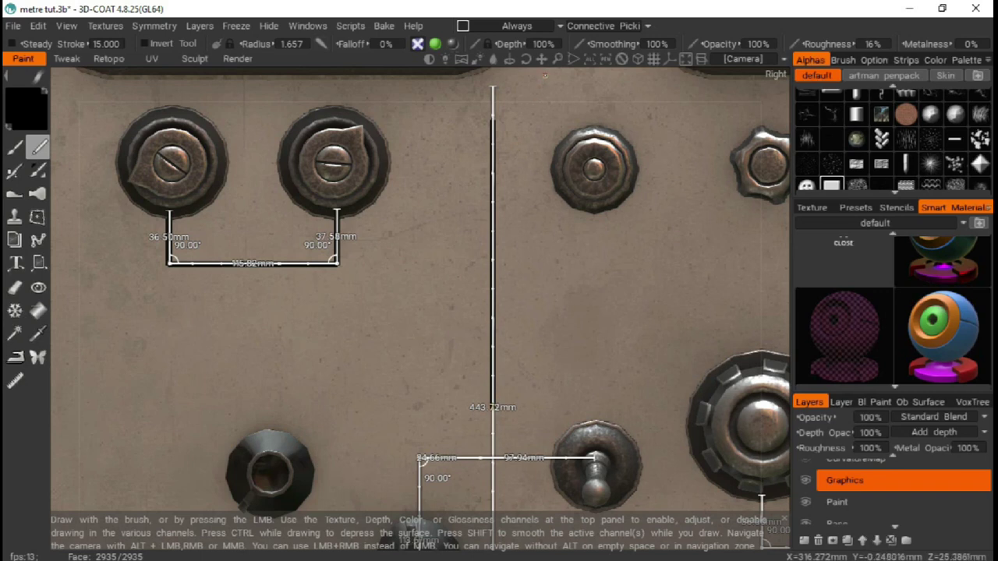
{"action": "middle_click_drag", "start_coordinate": [490, 394], "coordinate": [490, 291]}
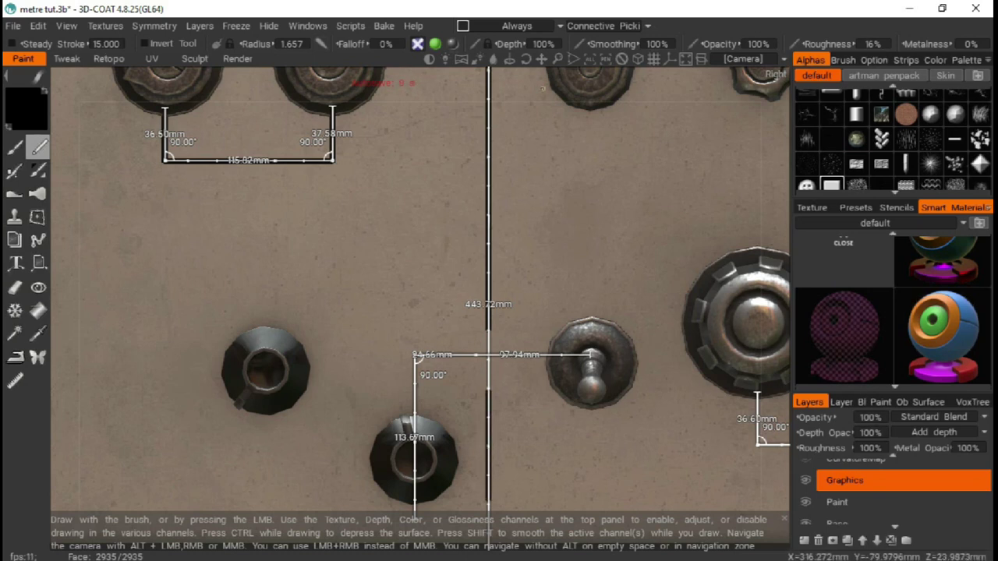
{"action": "left_click_drag", "start_coordinate": [541, 58], "coordinate": [453, 283]}
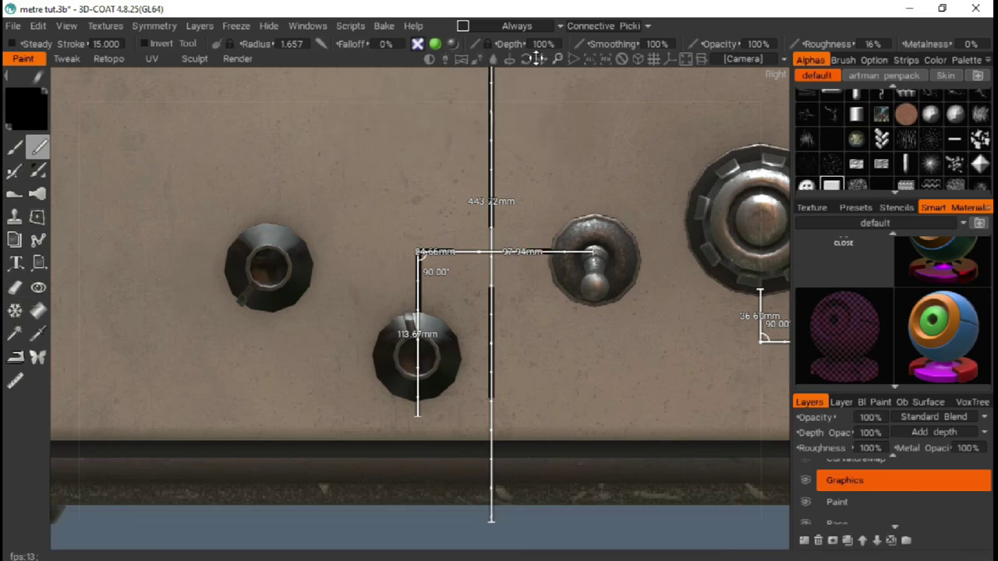
{"action": "left_click_drag", "start_coordinate": [525, 59], "coordinate": [644, 85]}
{"action": "scroll", "coordinate": [630, 78], "scroll_direction": "up", "scroll_amount": 3}
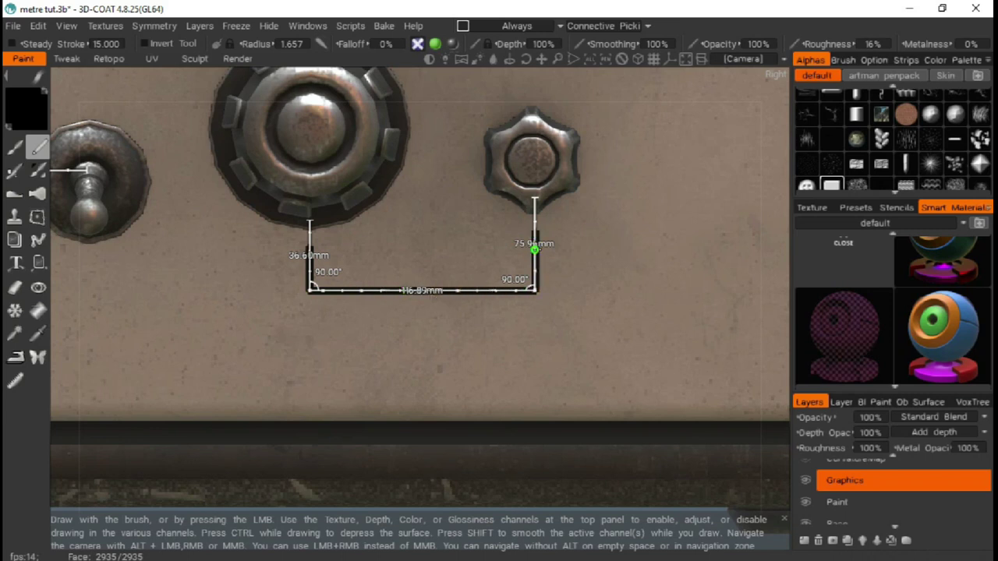
{"action": "middle_click_drag", "start_coordinate": [534, 250], "coordinate": [453, 290]}
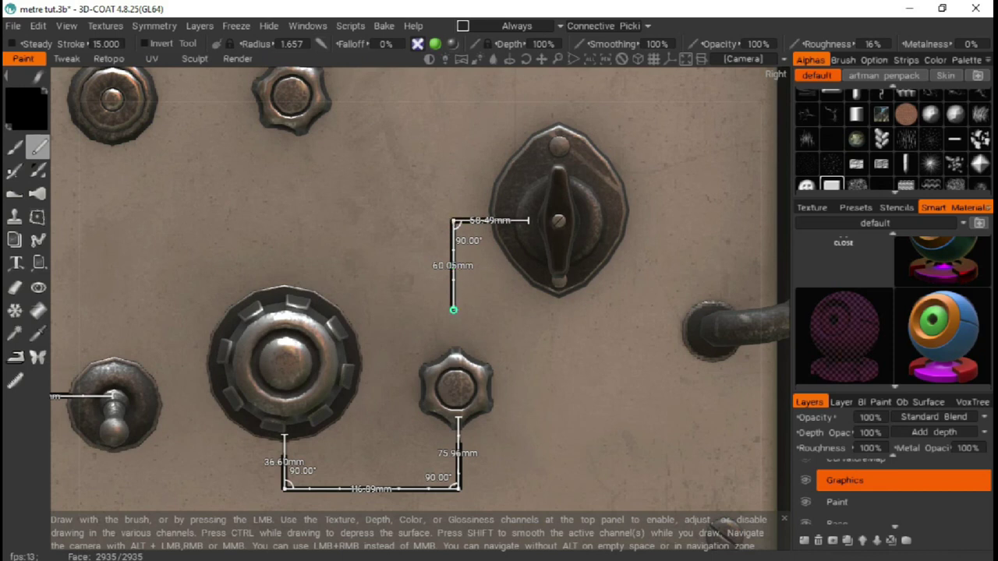
{"action": "scroll", "coordinate": [453, 309], "scroll_direction": "down", "scroll_amount": 3}
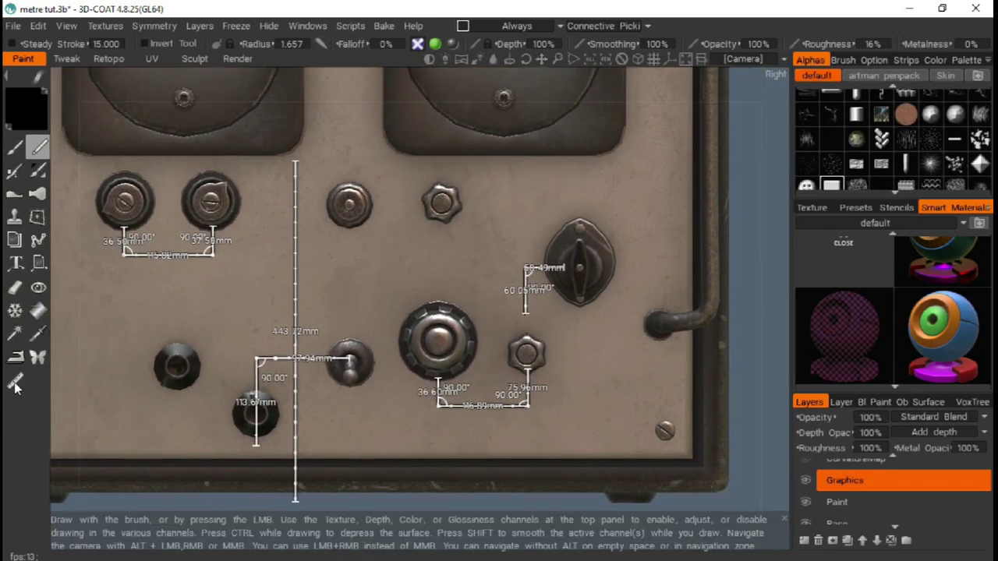
Erase a gap in the black line beside the toggle switch
{"action": "left_click", "coordinate": [14, 147]}
{"action": "left_click_drag", "start_coordinate": [541, 58], "coordinate": [562, 86]}
{"action": "left_click", "coordinate": [14, 287]}
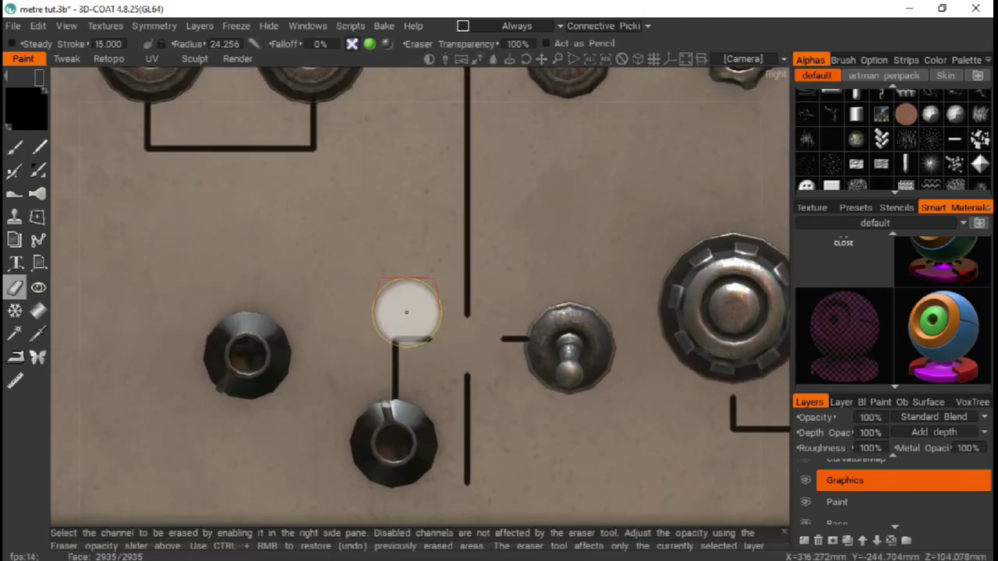
{"action": "left_click_drag", "start_coordinate": [406, 312], "coordinate": [434, 356]}
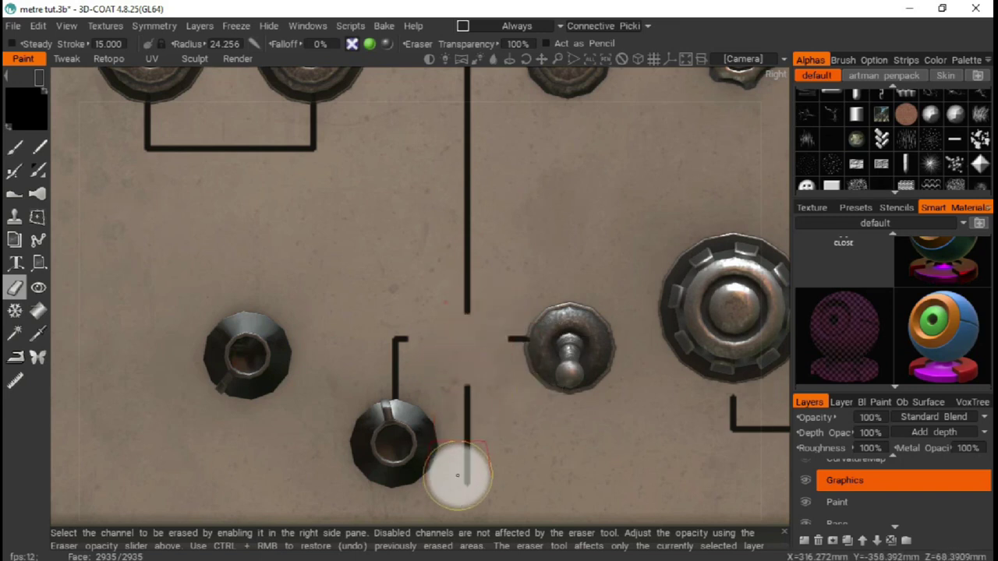
{"action": "mouse_move", "coordinate": [541, 58]}
{"action": "left_mouse_down"}
{"action": "mouse_move", "coordinate": [457, 392]}
{"action": "mouse_move", "coordinate": [669, 397]}
{"action": "left_mouse_up"}
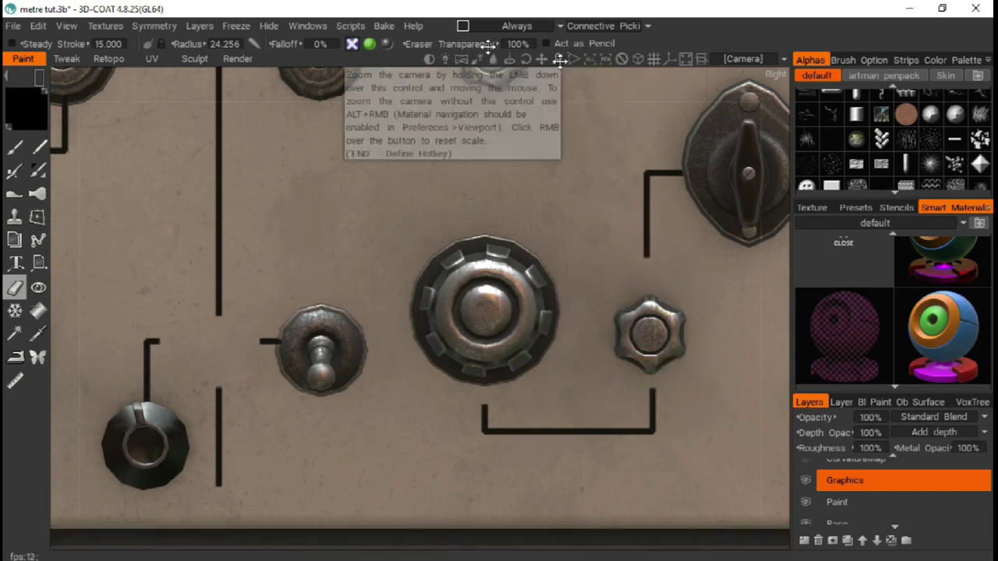
{"action": "left_click_drag", "start_coordinate": [560, 61], "coordinate": [285, 111]}
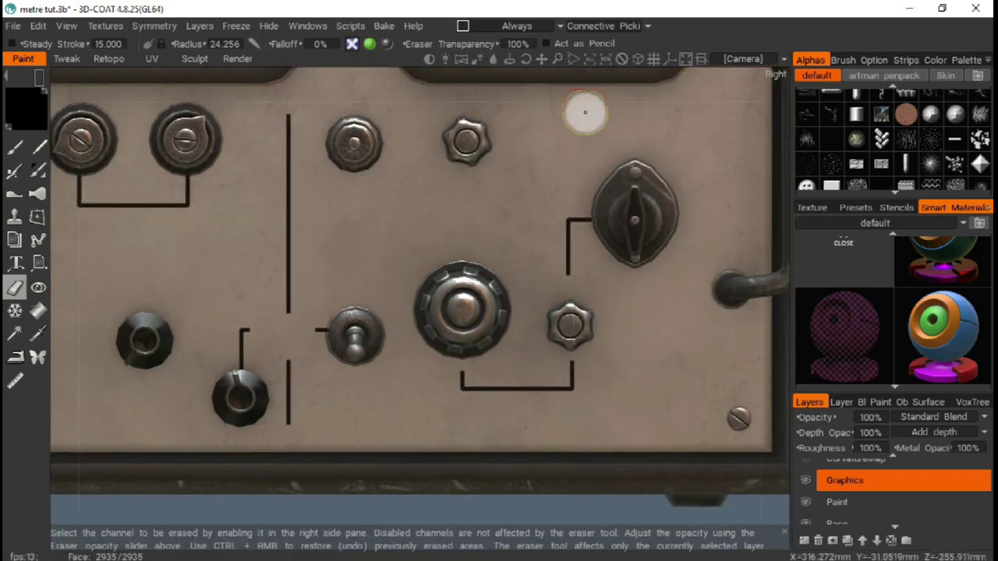
Draw short black bars across the gap to form a capacitor-style symbol
{"action": "left_click", "coordinate": [38, 148]}
{"action": "left_click_drag", "start_coordinate": [560, 59], "coordinate": [546, 64]}
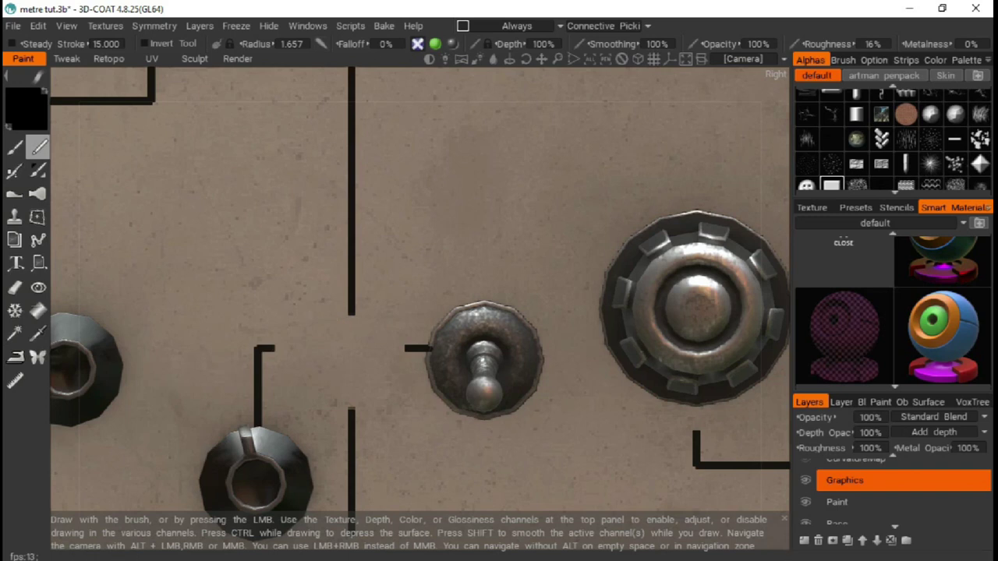
{"action": "left_click_drag", "start_coordinate": [322, 318], "coordinate": [378, 316]}
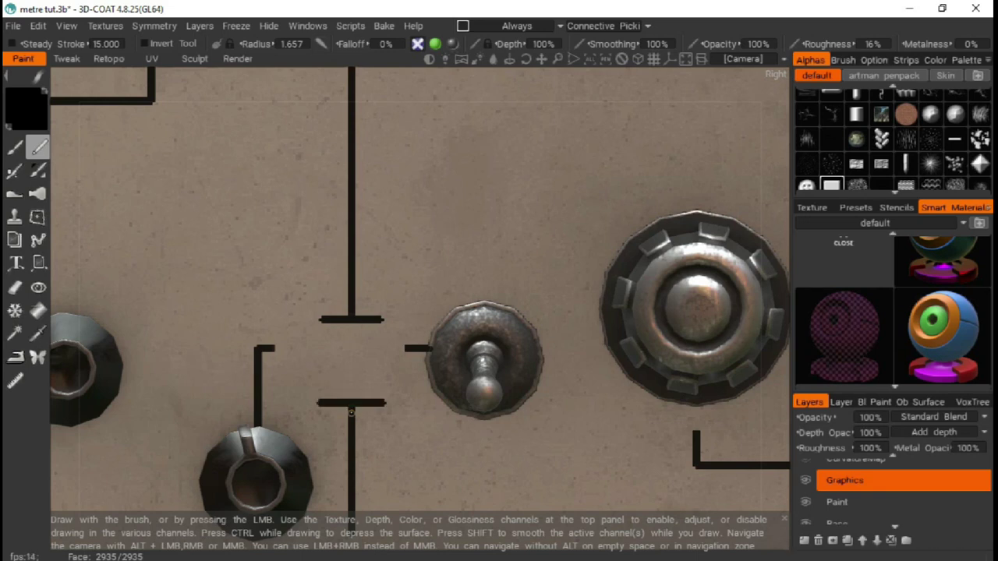
{"action": "left_click", "coordinate": [15, 287]}
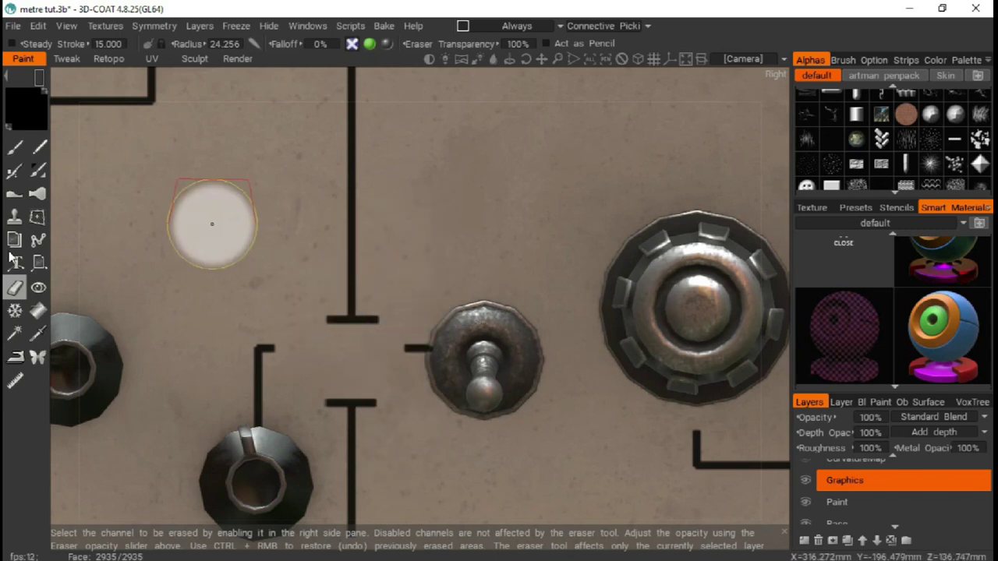
{"action": "left_click_drag", "start_coordinate": [528, 61], "coordinate": [558, 62]}
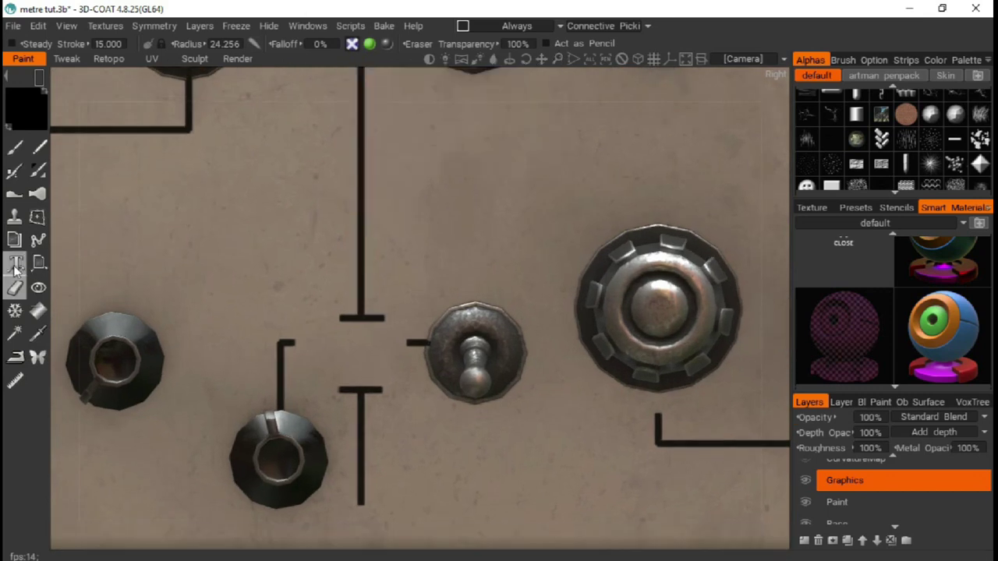
{"action": "left_click", "coordinate": [15, 263]}
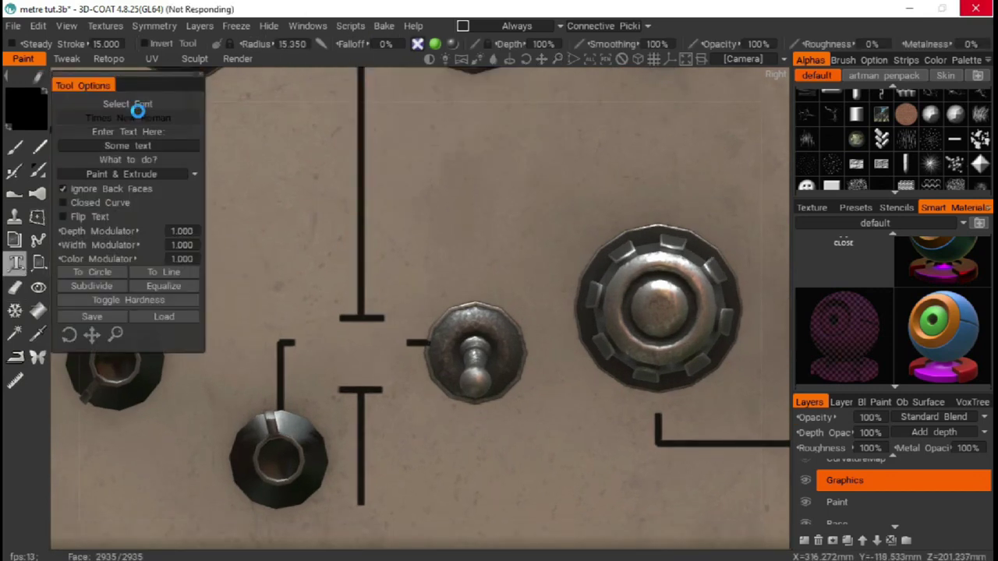
Set the label font to Arial Narrow Bold
{"action": "left_click", "coordinate": [139, 117]}
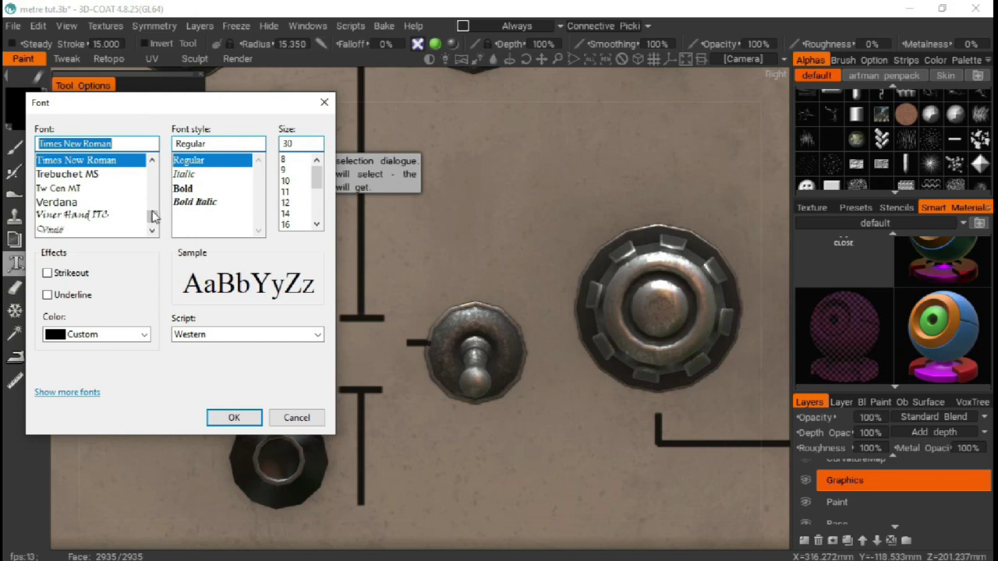
{"action": "left_click_drag", "start_coordinate": [154, 217], "coordinate": [152, 168]}
{"action": "left_click", "coordinate": [86, 201]}
{"action": "scroll", "coordinate": [234, 195], "scroll_direction": "down", "scroll_amount": 1}
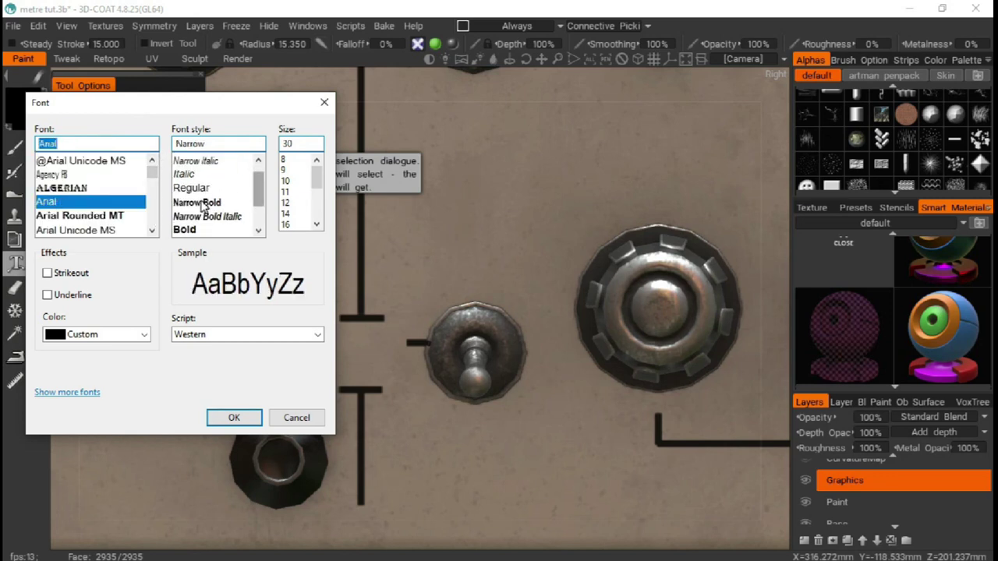
{"action": "left_click", "coordinate": [199, 202]}
{"action": "left_click", "coordinate": [234, 417]}
{"action": "left_click", "coordinate": [141, 117]}
{"action": "left_click", "coordinate": [323, 103]}
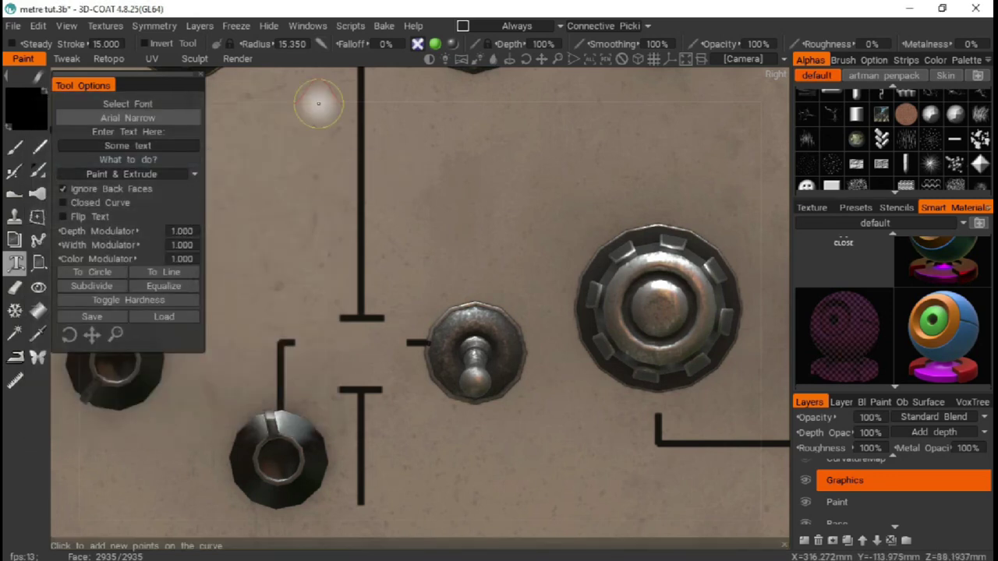
Place a slightly shrunk 'Controller' label on the panel between two points
{"action": "left_click", "coordinate": [129, 146]}
{"action": "type", "text": "Controller"}
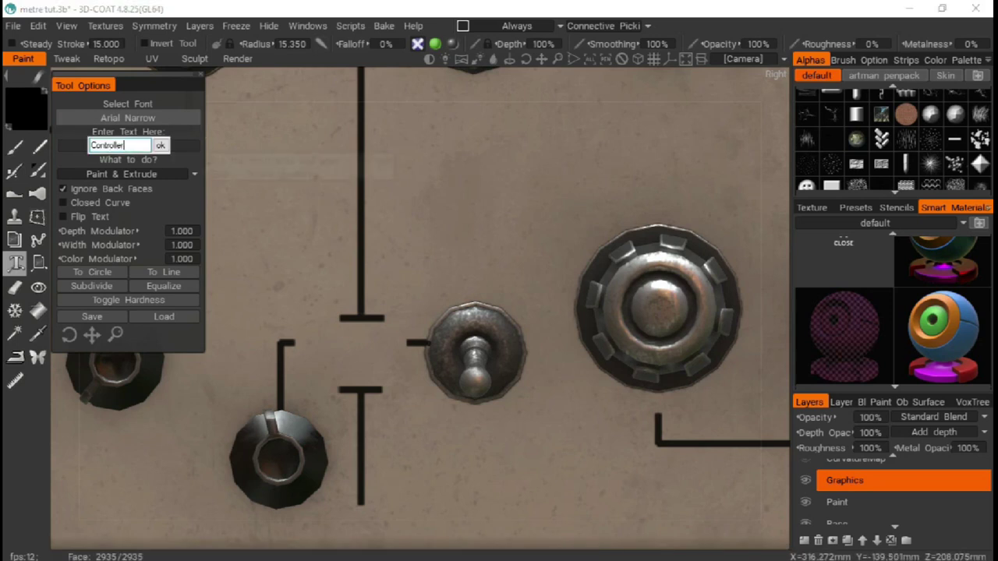
{"action": "key", "text": "Return"}
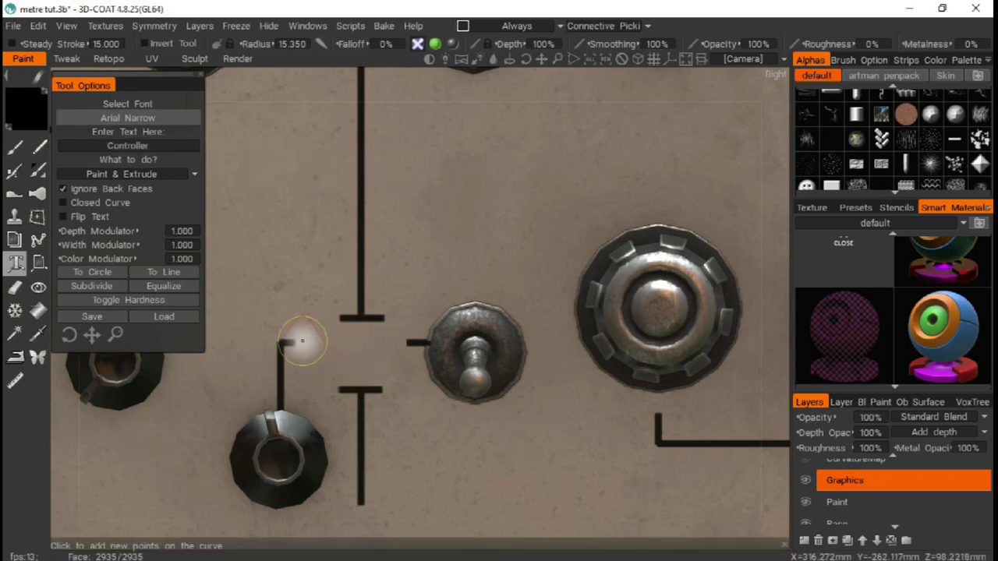
{"action": "left_click", "coordinate": [302, 342]}
{"action": "left_click", "coordinate": [394, 344]}
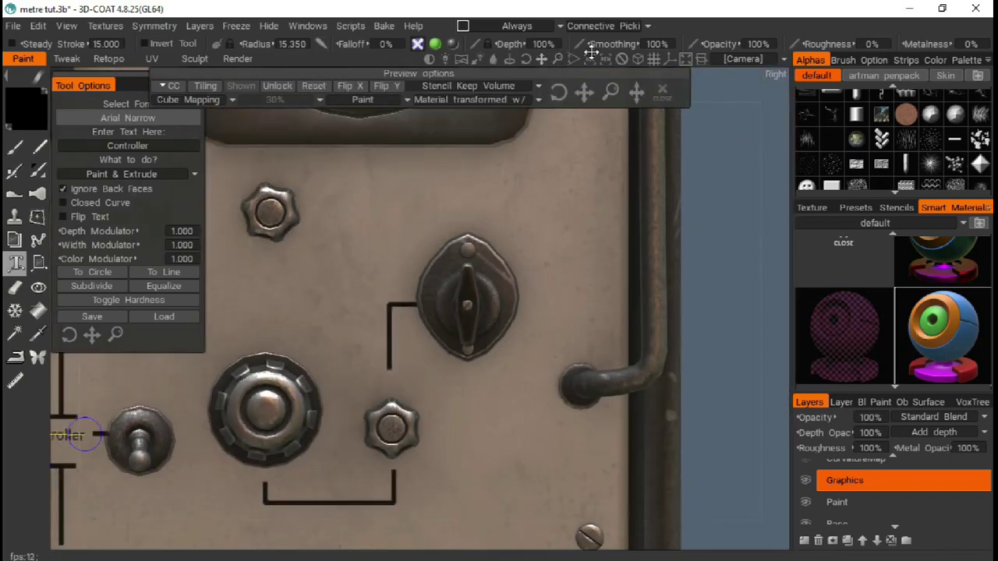
{"action": "left_click_drag", "start_coordinate": [559, 57], "coordinate": [563, 63]}
{"action": "scroll", "coordinate": [742, 103], "scroll_direction": "up", "scroll_amount": 3}
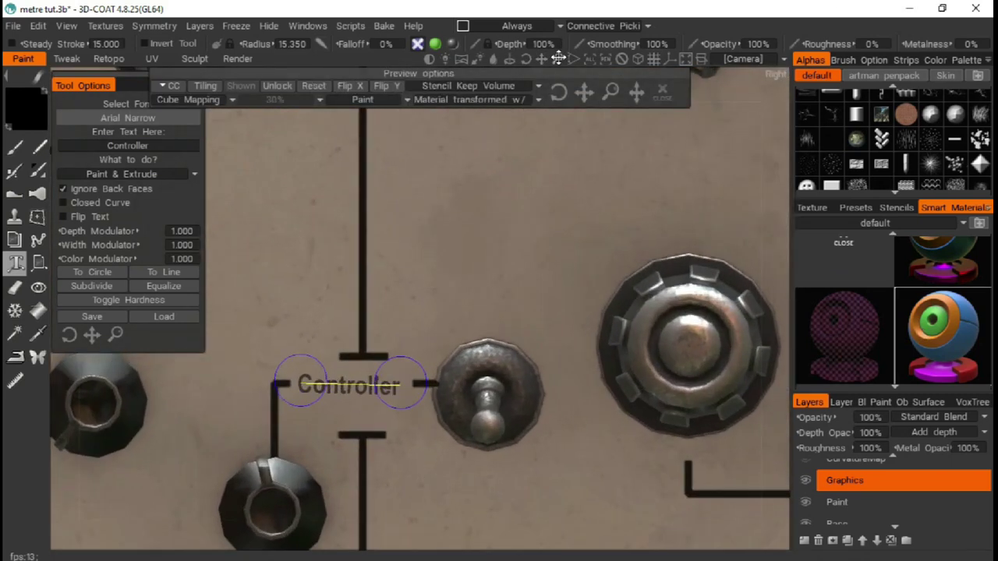
{"action": "left_click_drag", "start_coordinate": [116, 335], "coordinate": [112, 337]}
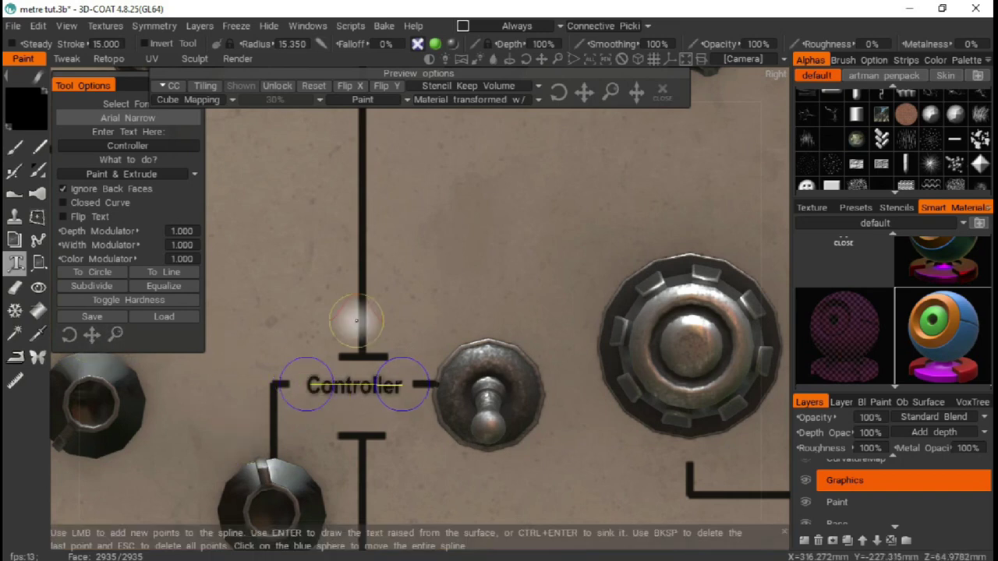
Change the label to '0^' and position it above the toggle switch
{"action": "left_click", "coordinate": [130, 146]}
{"action": "type", "text": "0"}
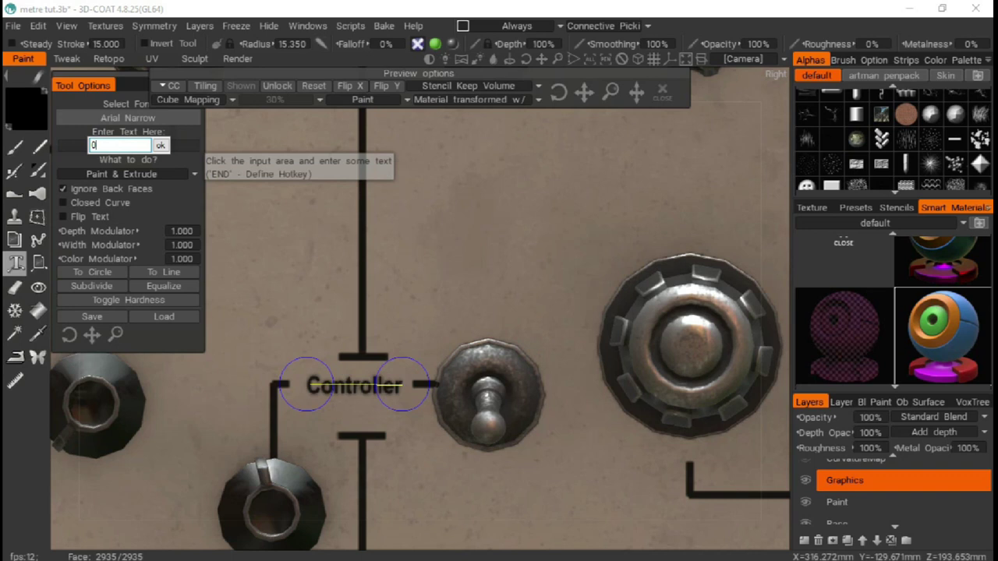
{"action": "type", "text": "A"}
{"action": "key", "text": "Return"}
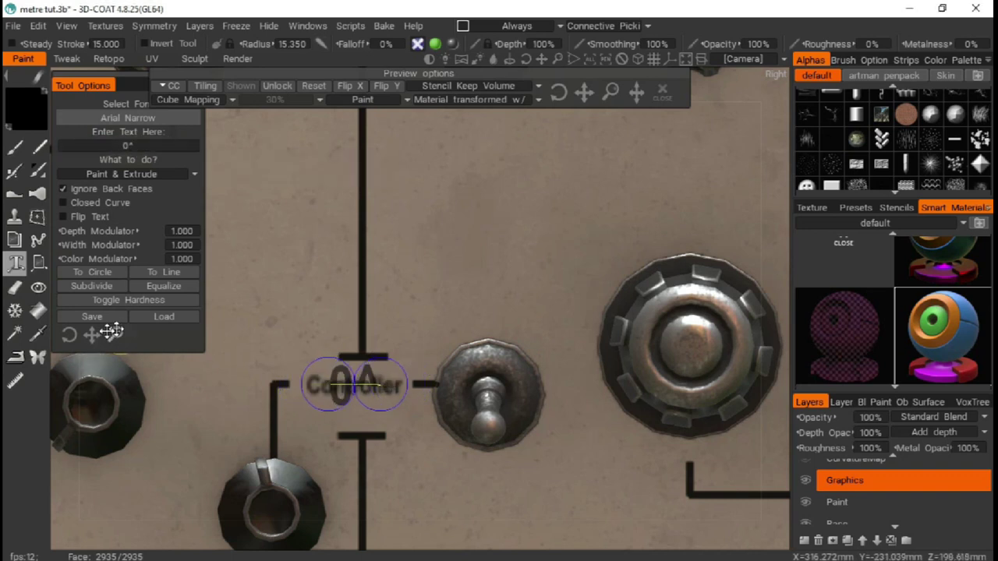
{"action": "mouse_move", "coordinate": [92, 335]}
{"action": "left_mouse_down"}
{"action": "mouse_move", "coordinate": [118, 332]}
{"action": "mouse_move", "coordinate": [92, 335]}
{"action": "left_mouse_up"}
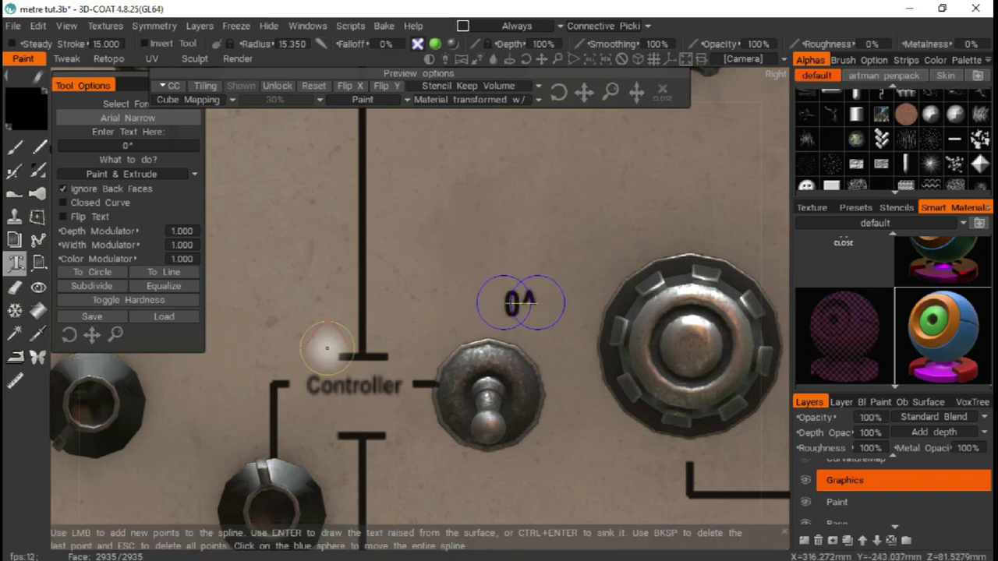
Stamp an enlarged 'Knob Turner' label above the large knob, then enter 'time' as the next label
{"action": "left_click", "coordinate": [129, 145]}
{"action": "type", "text": "Knob Turner"}
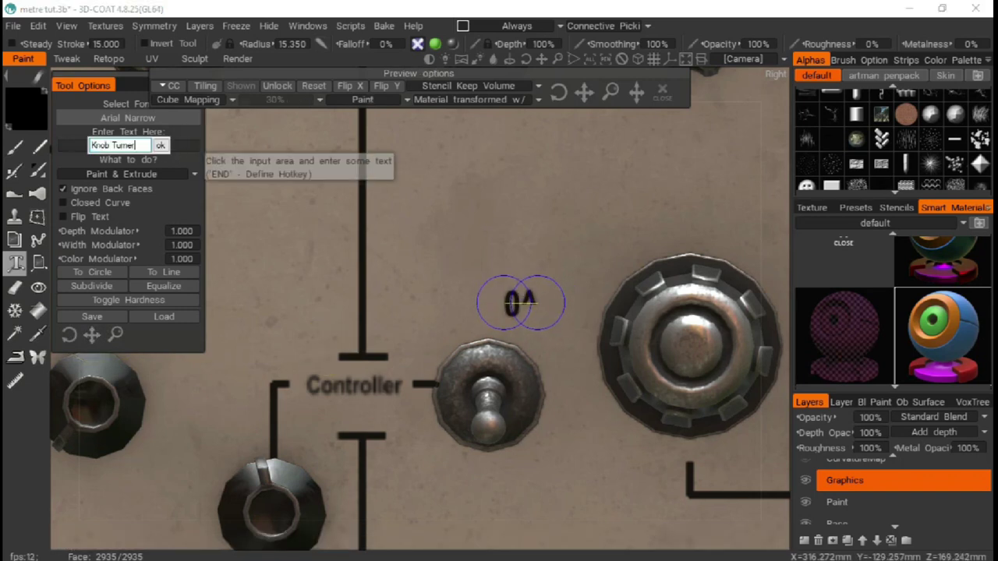
{"action": "key", "text": "Return"}
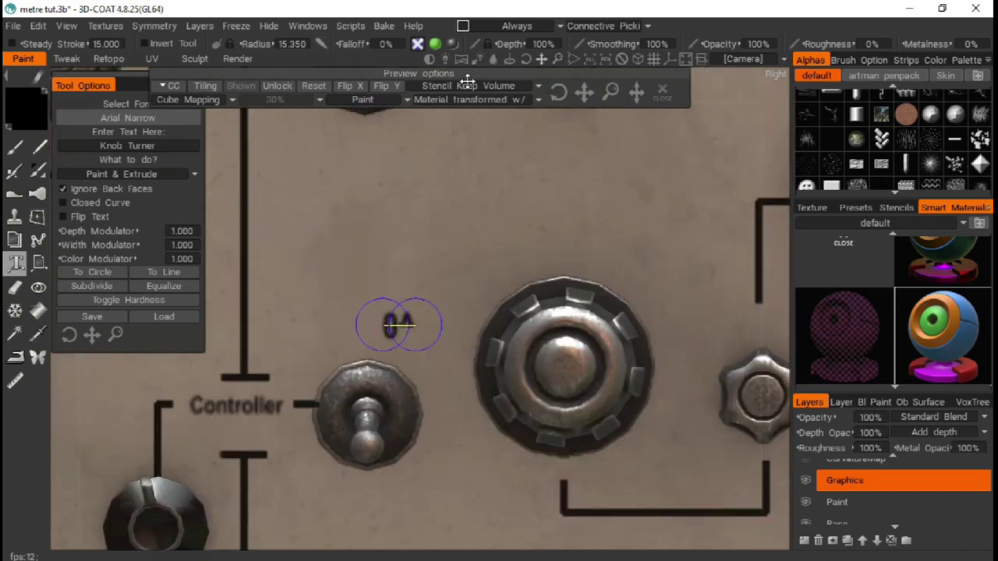
{"action": "middle_click_drag", "start_coordinate": [652, 248], "coordinate": [473, 278]}
{"action": "left_click", "coordinate": [421, 258]}
{"action": "left_click", "coordinate": [517, 258]}
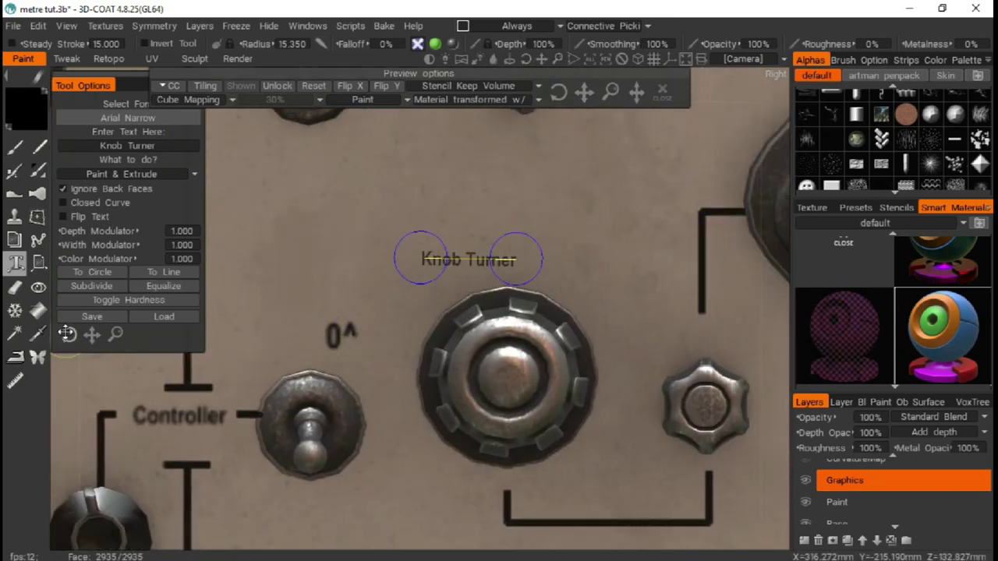
{"action": "left_click_drag", "start_coordinate": [92, 335], "coordinate": [78, 334]}
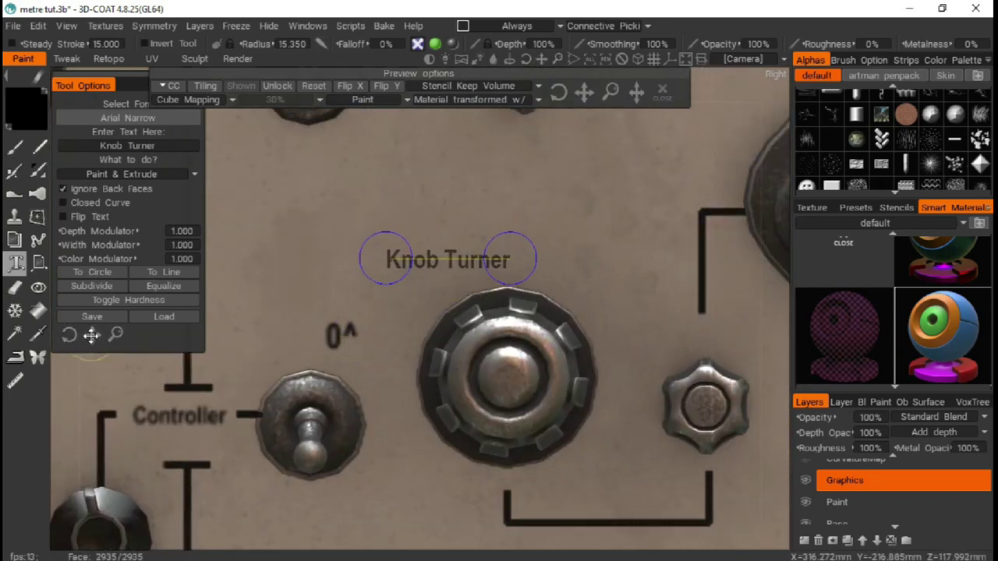
{"action": "key", "text": "Return"}
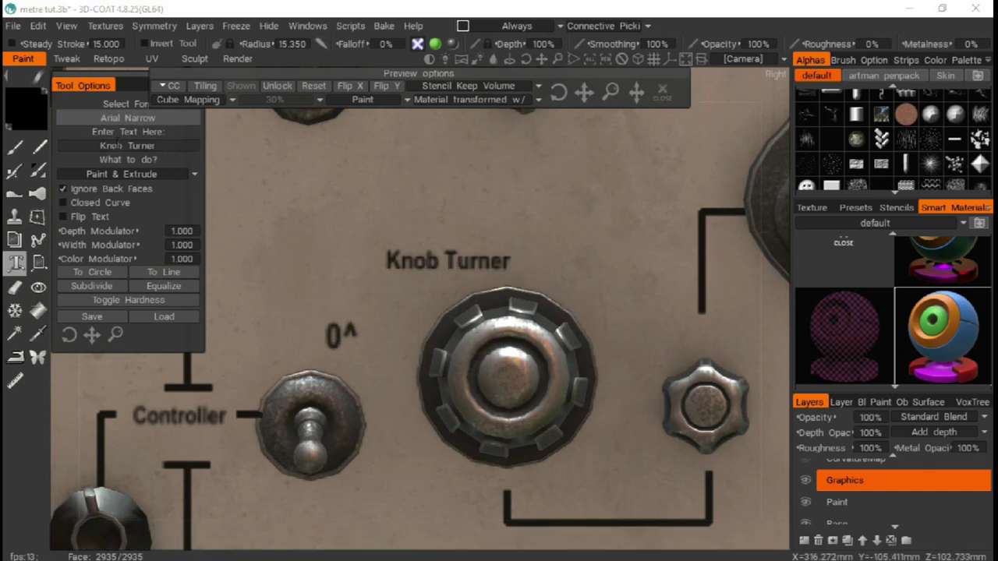
{"action": "left_click", "coordinate": [127, 145]}
{"action": "type", "text": "time"}
{"action": "key", "text": "Return"}
Place the 'time' label under the upper knob and shrink it
{"action": "middle_click_drag", "start_coordinate": [243, 160], "coordinate": [348, 281]}
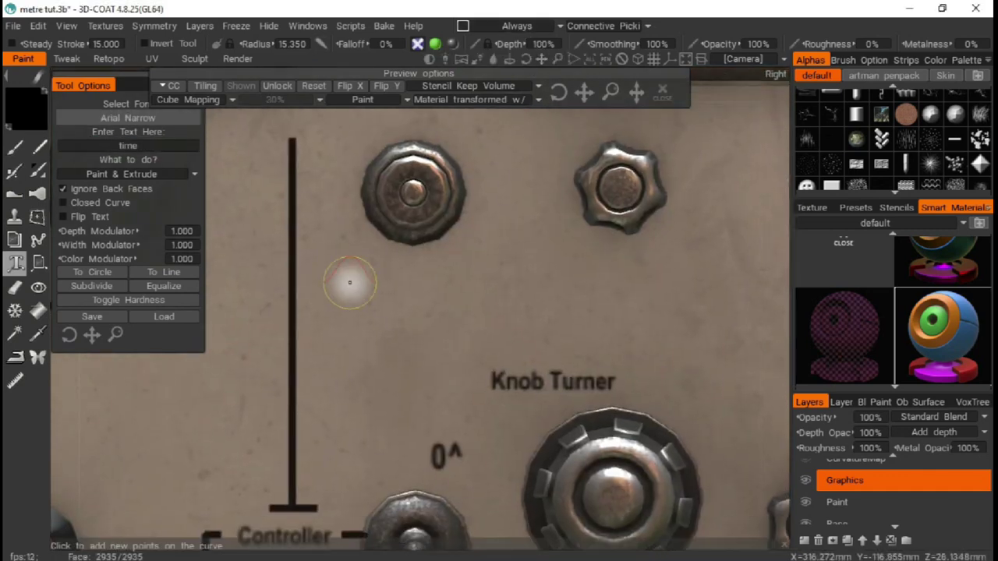
{"action": "left_click", "coordinate": [372, 257]}
{"action": "left_click", "coordinate": [470, 250]}
{"action": "middle_click_drag", "start_coordinate": [468, 257], "coordinate": [459, 275]}
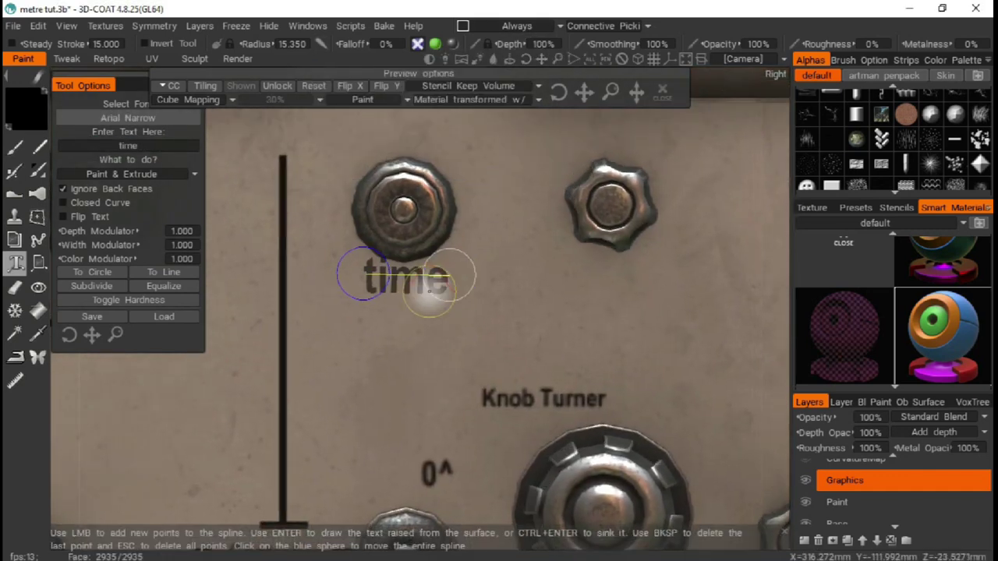
{"action": "left_click_drag", "start_coordinate": [111, 336], "coordinate": [93, 337]}
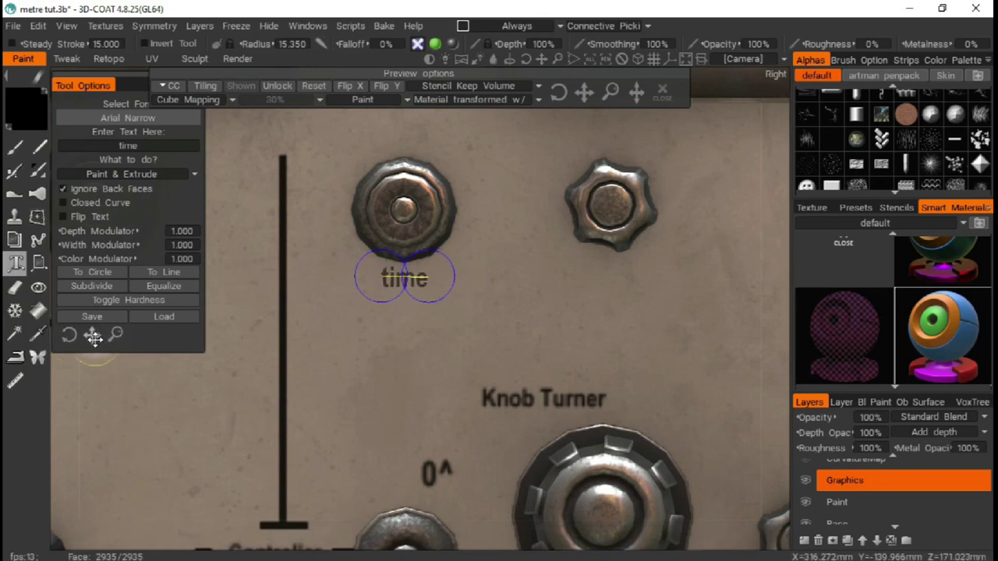
Set the label text to 'Off' and save the project
{"action": "left_click", "coordinate": [127, 146]}
{"action": "type", "text": "0"}
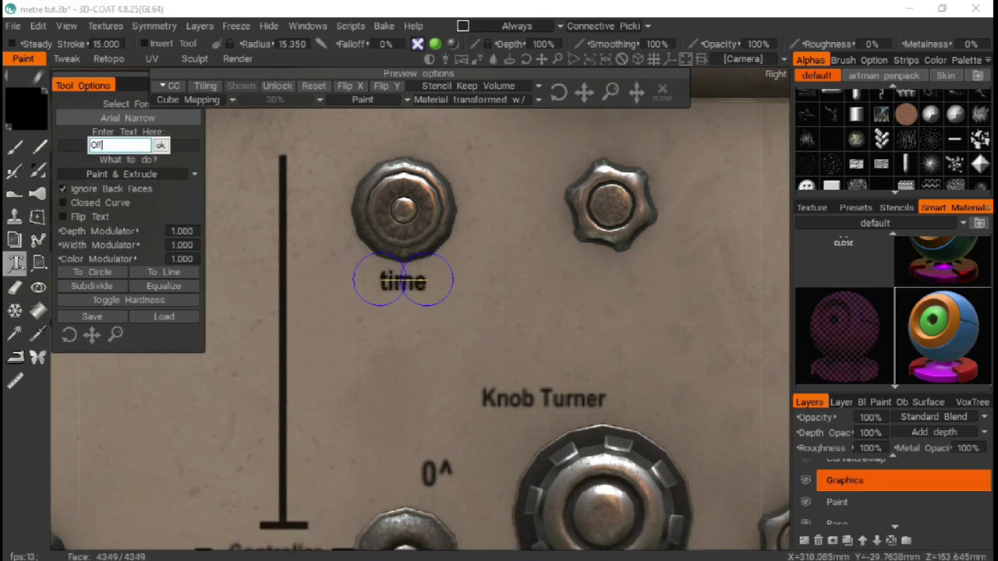
{"action": "type", "text": "Off"}
{"action": "key", "text": "Return"}
{"action": "key", "text": "ctrl+s"}
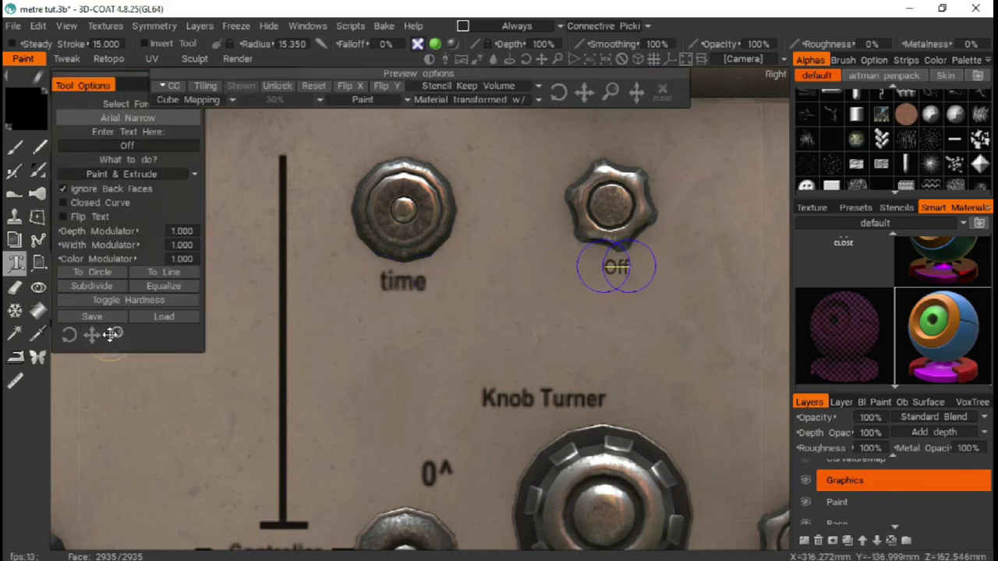
{"action": "left_click", "coordinate": [117, 146]}
{"action": "type", "text": "Activator"}
{"action": "key", "text": "Escape"}
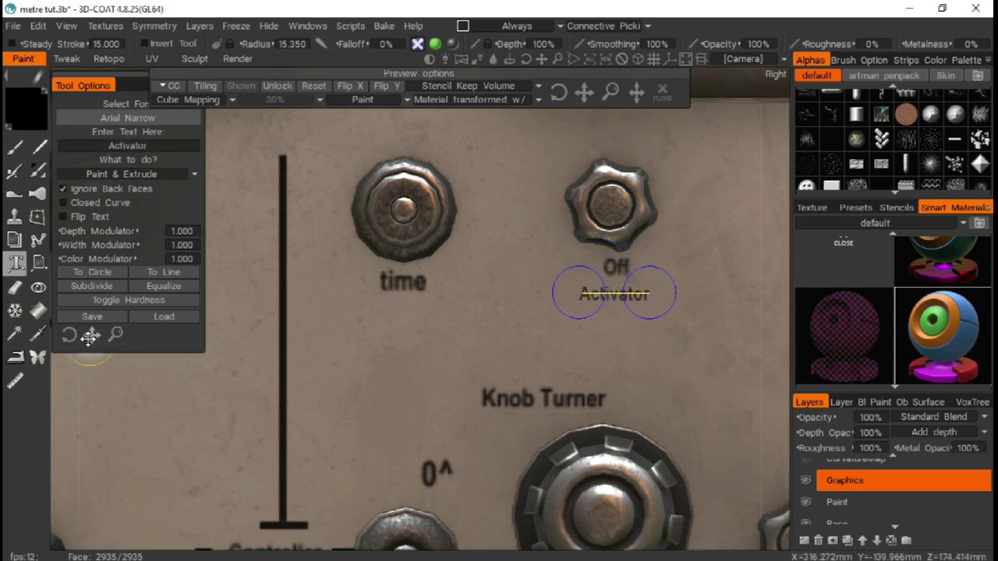
Place a shrunk 'Switch' label above the rotary switch
{"action": "left_click_drag", "start_coordinate": [584, 92], "coordinate": [335, 114]}
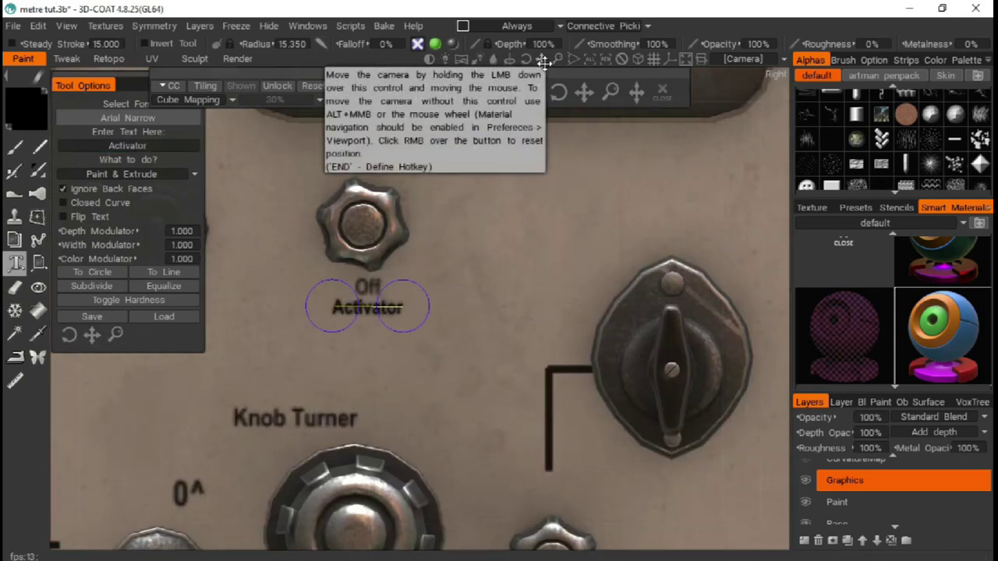
{"action": "left_click", "coordinate": [125, 147]}
{"action": "type", "text": "Sich"}
{"action": "left_click", "coordinate": [160, 145]}
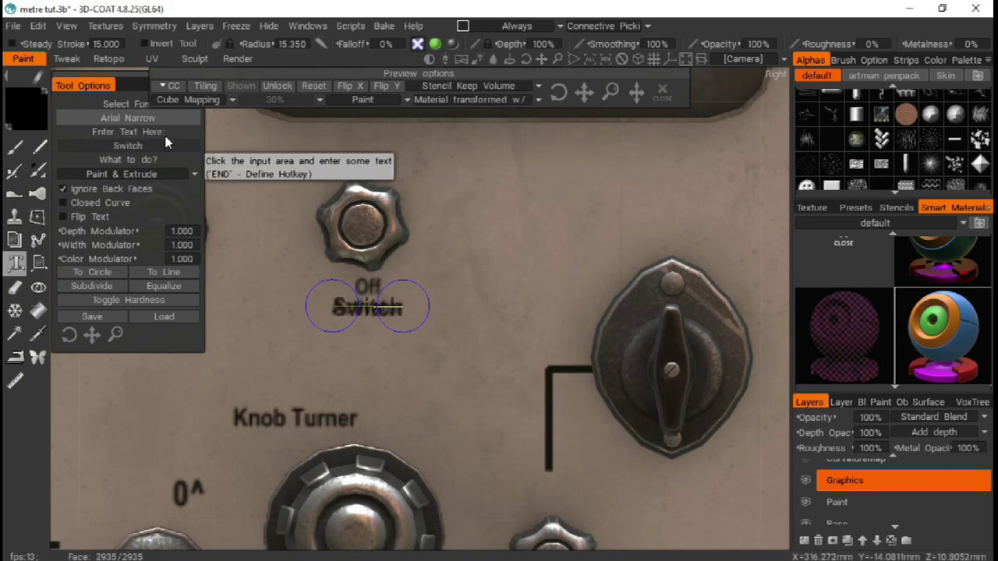
{"action": "left_click", "coordinate": [705, 224]}
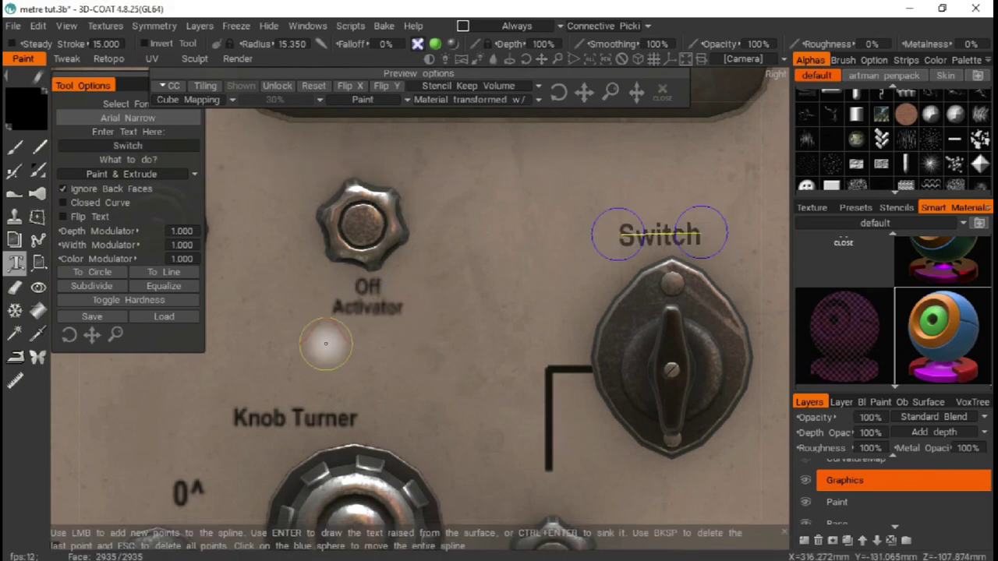
{"action": "left_click_drag", "start_coordinate": [74, 336], "coordinate": [309, 285]}
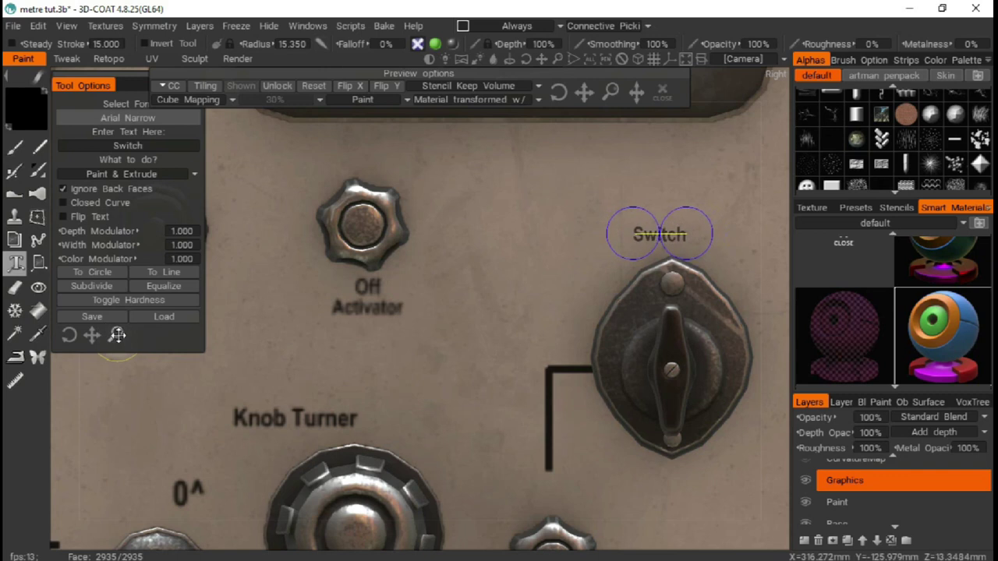
Add a '1' label on the right side of the switch
{"action": "left_click", "coordinate": [106, 148]}
{"action": "type", "text": "1"}
{"action": "mouse_move", "coordinate": [510, 66]}
{"action": "left_mouse_down"}
{"action": "mouse_move", "coordinate": [573, 59]}
{"action": "mouse_move", "coordinate": [390, 170]}
{"action": "left_mouse_up"}
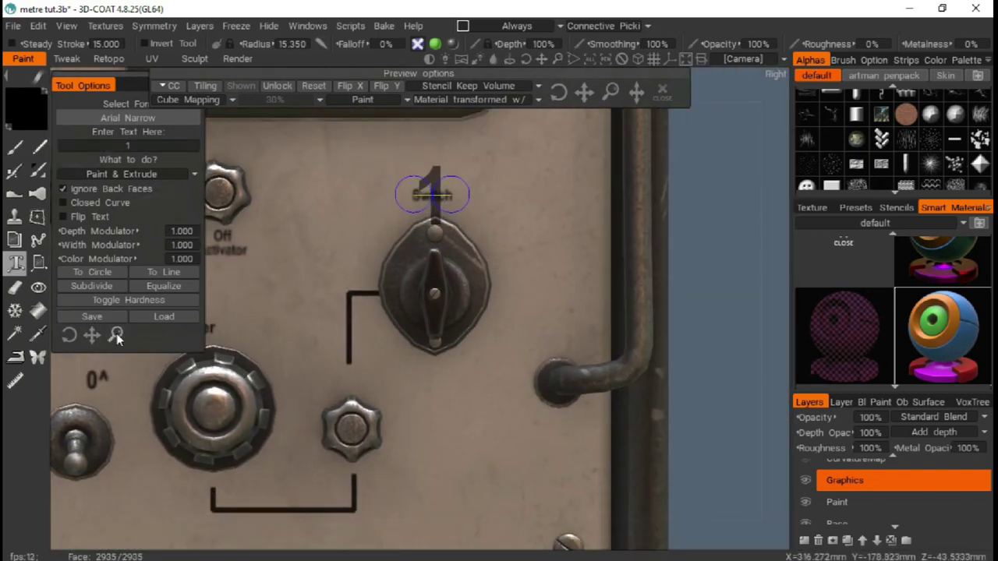
{"action": "left_click_drag", "start_coordinate": [106, 335], "coordinate": [94, 336]}
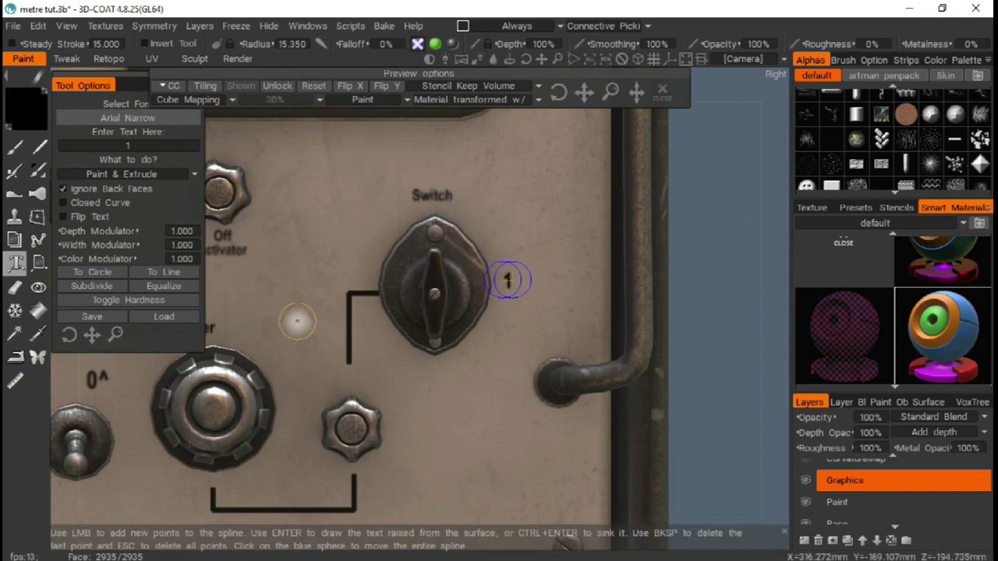
Add a 'Temperature' label beside its knob and shrink it to fit
{"action": "middle_click_drag", "start_coordinate": [390, 335], "coordinate": [507, 148]}
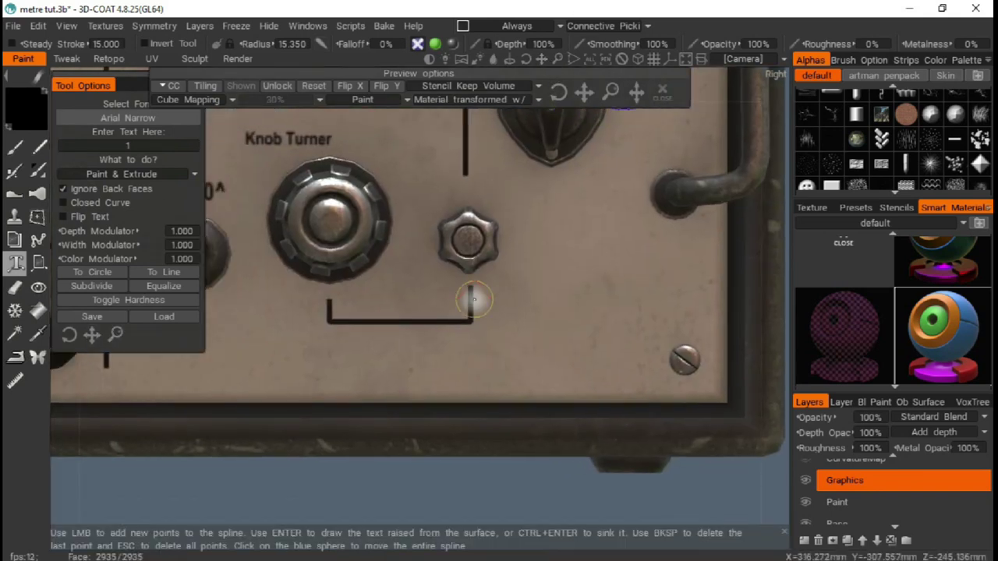
{"action": "left_click", "coordinate": [113, 146]}
{"action": "type", "text": "Temperature"}
{"action": "key", "text": "Return"}
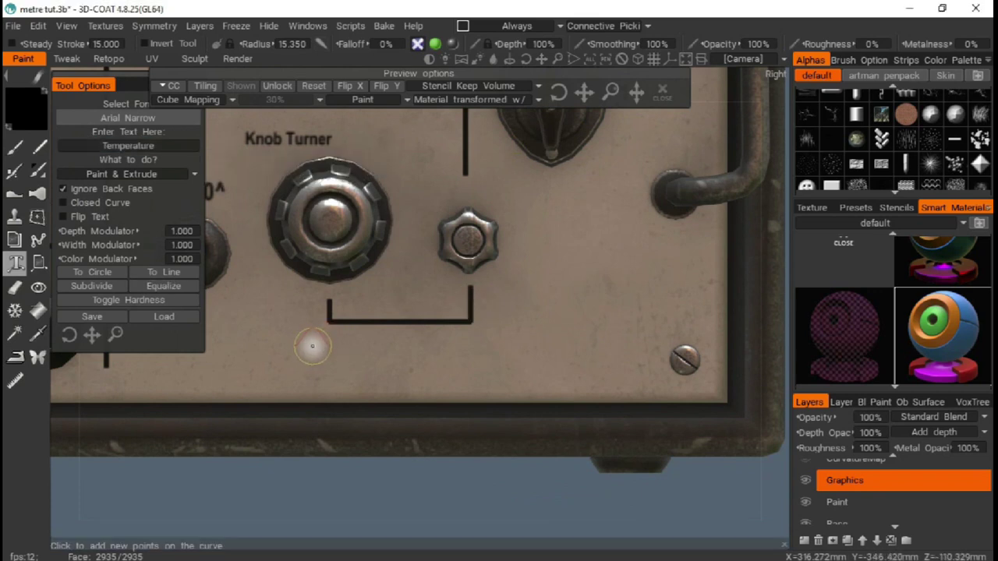
{"action": "left_click", "coordinate": [301, 337]}
{"action": "left_click", "coordinate": [367, 346]}
{"action": "scroll", "coordinate": [371, 339], "scroll_direction": "up", "scroll_amount": 2}
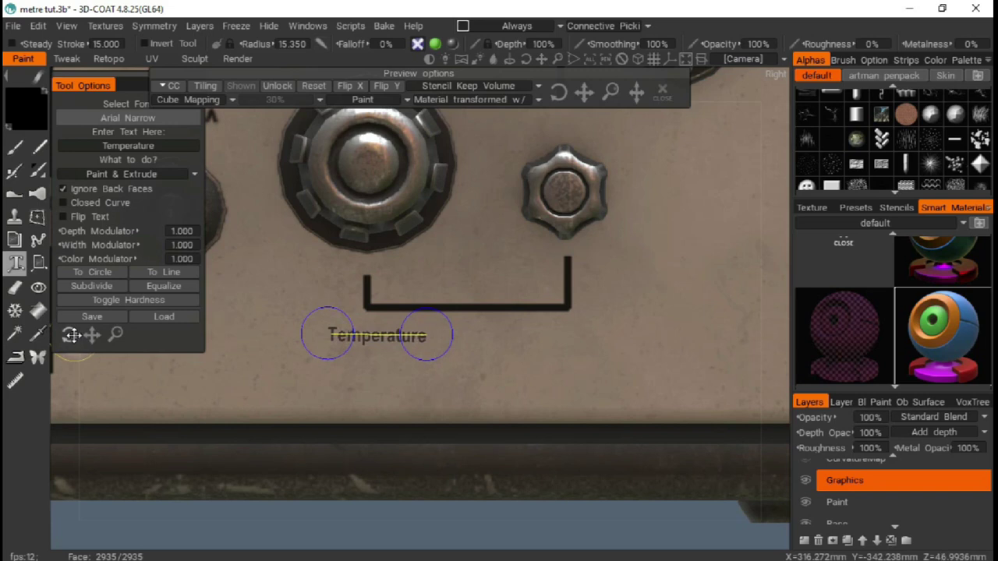
{"action": "left_click_drag", "start_coordinate": [115, 334], "coordinate": [84, 327]}
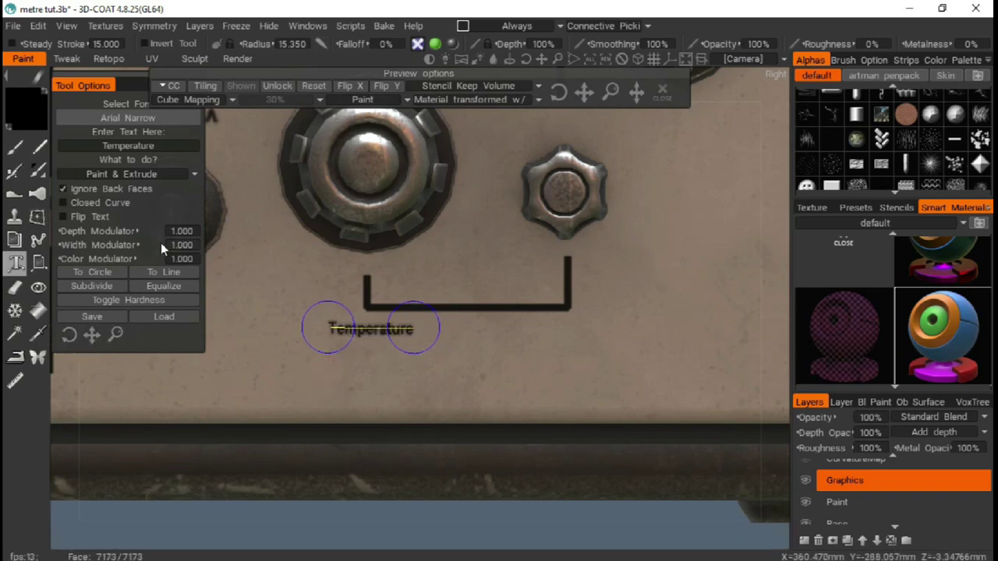
Move the 'Host Connected' label right along the panel and stamp it on
{"action": "left_click", "coordinate": [125, 146]}
{"action": "type", "text": "Host Connec"}
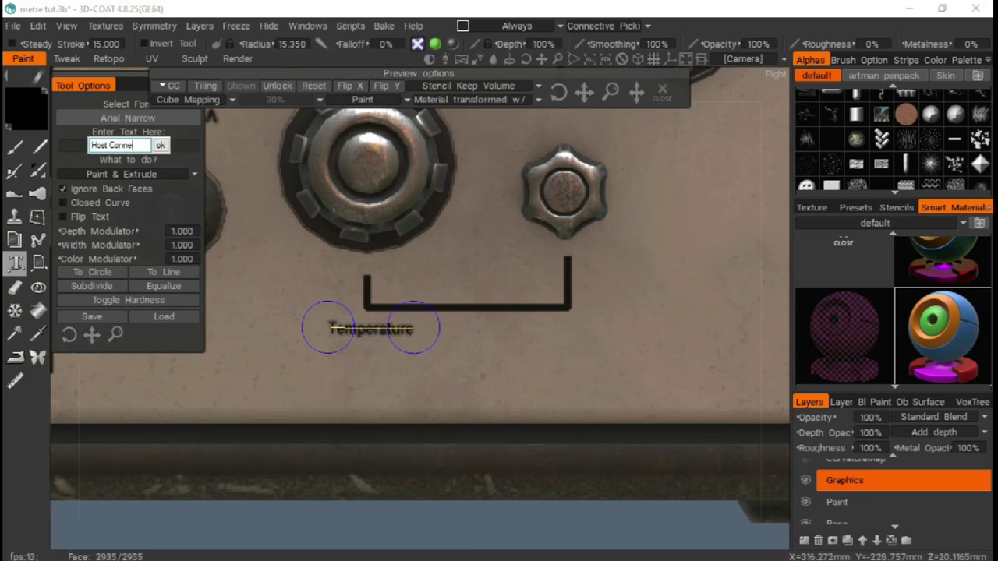
{"action": "key", "text": "Return"}
{"action": "middle_click_drag", "start_coordinate": [328, 322], "coordinate": [179, 287]}
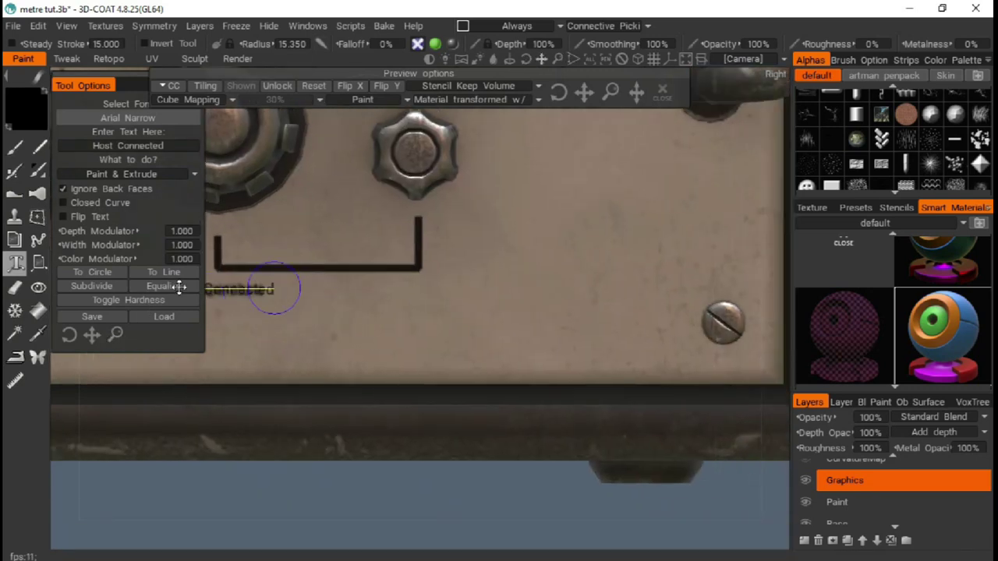
{"action": "left_click_drag", "start_coordinate": [92, 334], "coordinate": [95, 337]}
{"action": "key", "text": "Return"}
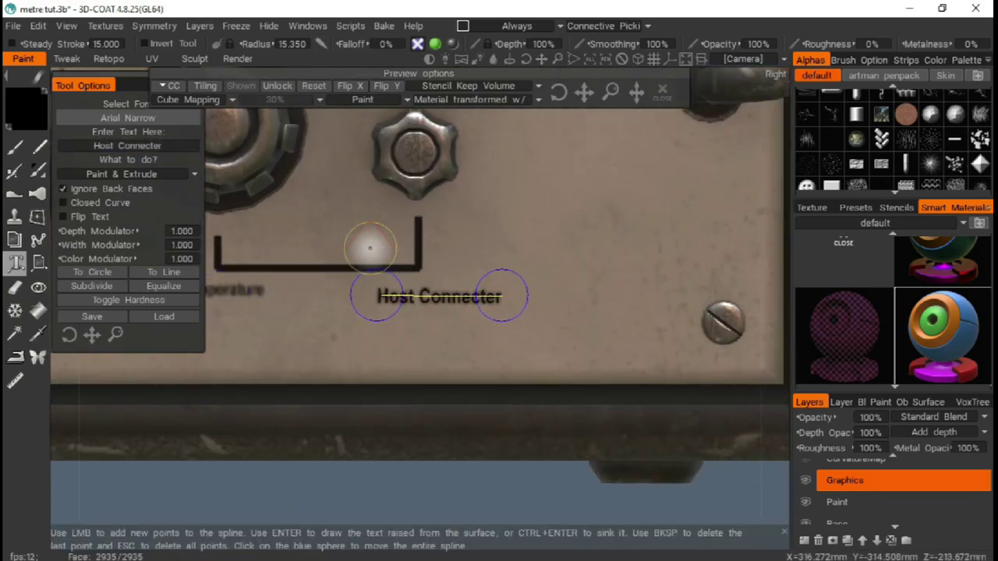
{"action": "left_click_drag", "start_coordinate": [541, 59], "coordinate": [544, 225]}
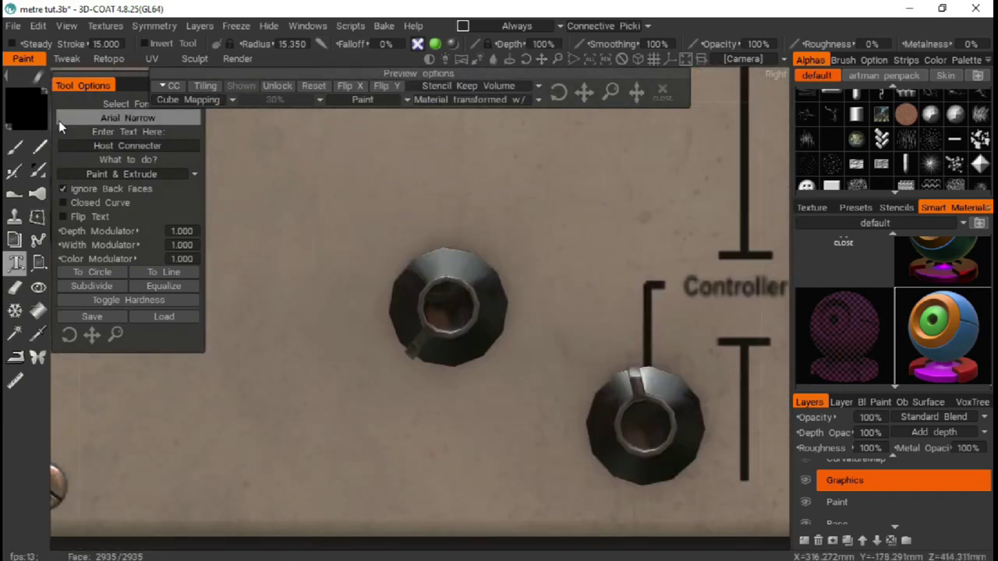
{"action": "type", "text": "on"}
Place a 'Degree' label above its knob and enlarge it
{"action": "left_click", "coordinate": [427, 219]}
{"action": "left_click", "coordinate": [466, 219]}
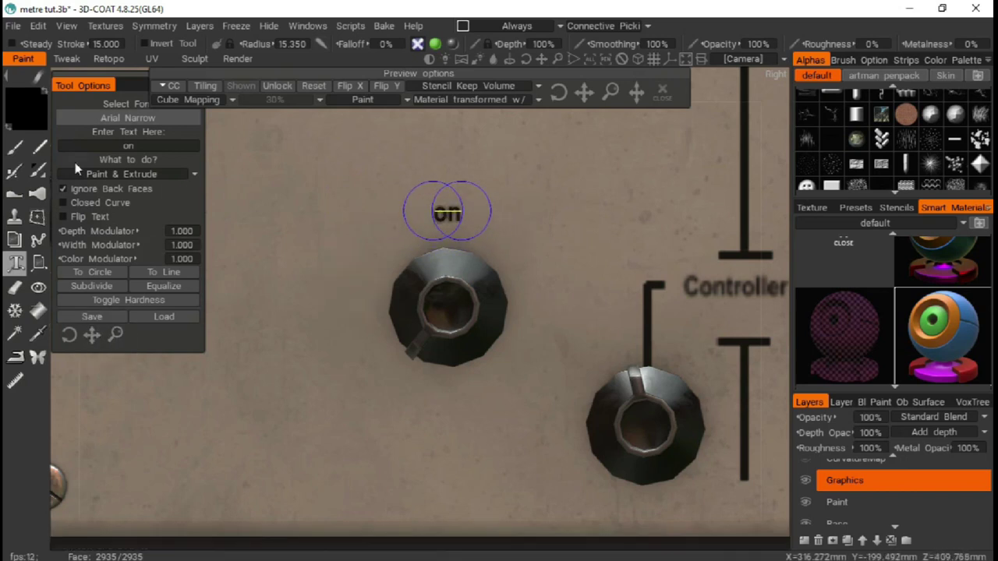
{"action": "left_click", "coordinate": [116, 146]}
{"action": "type", "text": "Degree"}
{"action": "key", "text": "Return"}
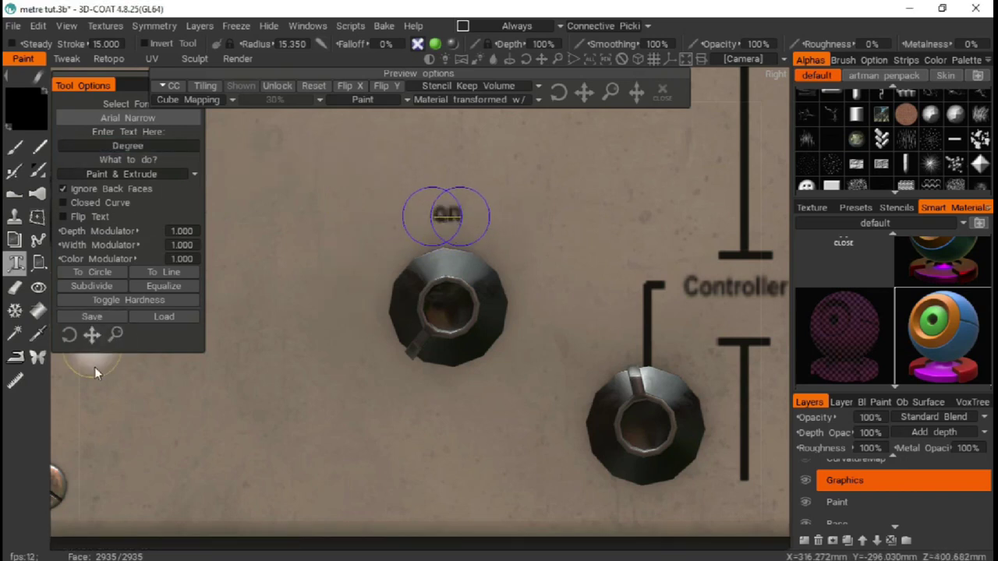
{"action": "left_click_drag", "start_coordinate": [118, 335], "coordinate": [130, 335]}
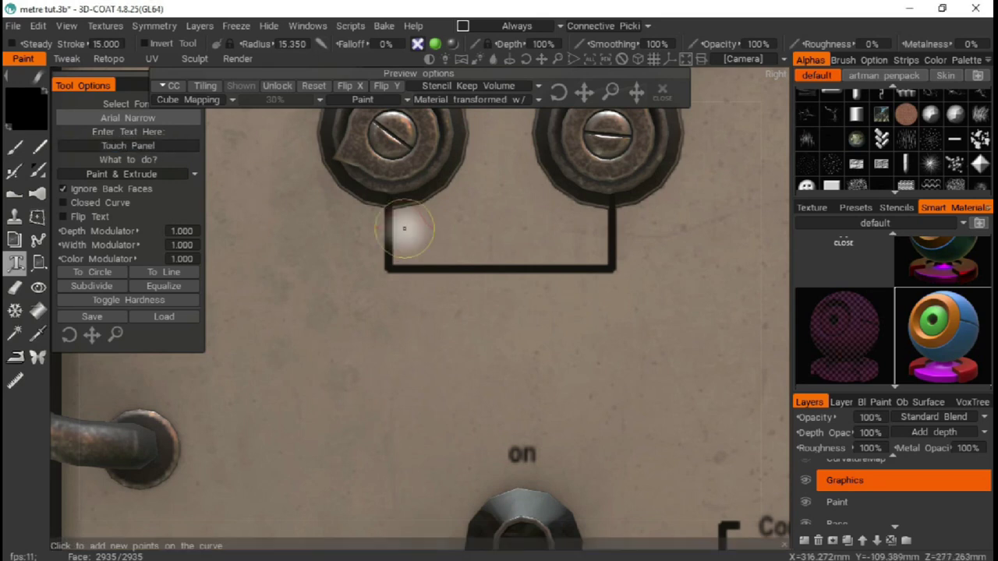
Lay the Touch Panel label's spline and start entering the next label text
{"action": "left_click", "coordinate": [450, 241]}
{"action": "left_click", "coordinate": [548, 240]}
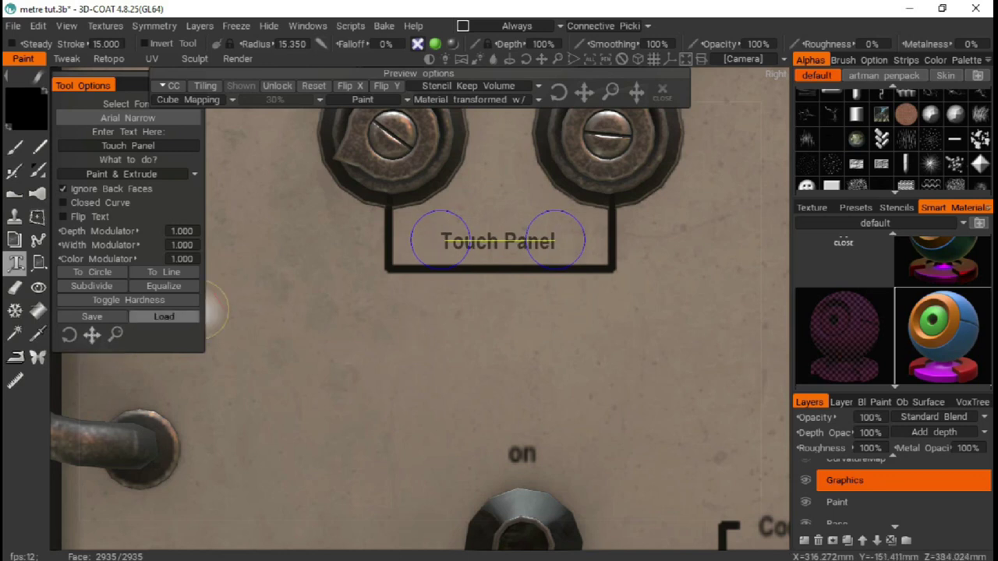
{"action": "left_click", "coordinate": [137, 145]}
{"action": "type", "text": "Degree"}
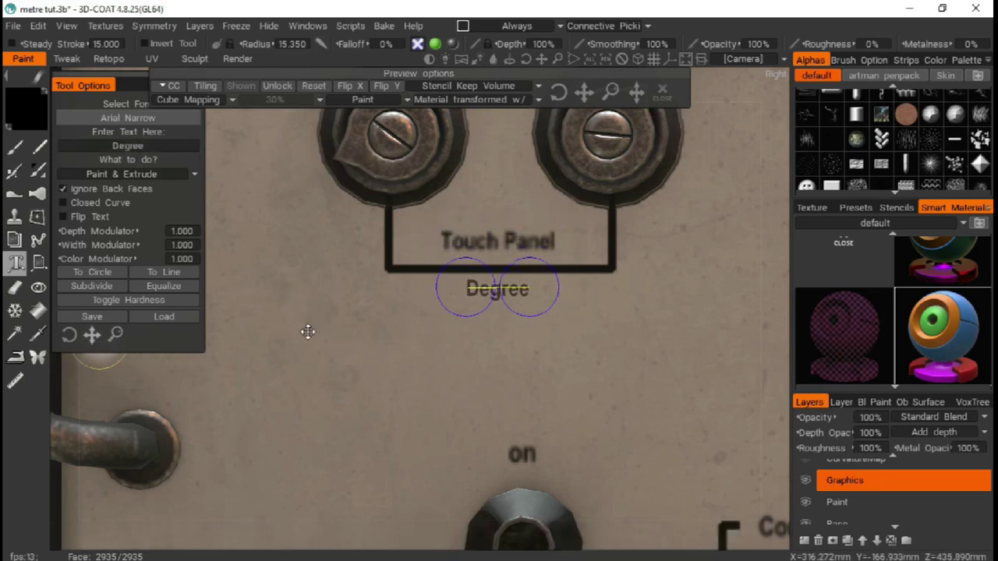
{"action": "left_click_drag", "start_coordinate": [558, 59], "coordinate": [558, 71]}
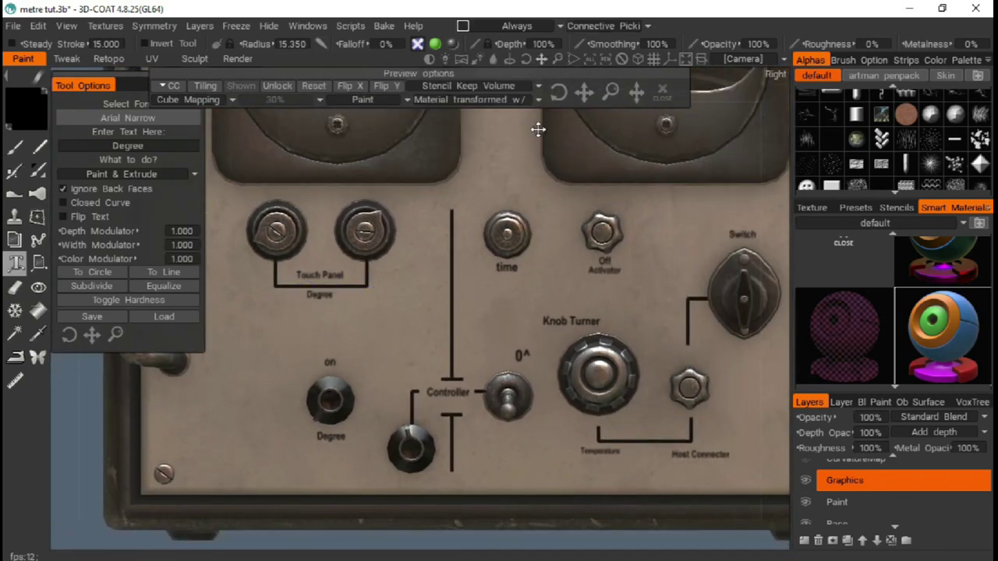
Switch the curve text font to Agency FB and place PARAMOUR along the top strip
{"action": "mouse_move", "coordinate": [537, 128]}
{"action": "left_mouse_down"}
{"action": "mouse_move", "coordinate": [540, 45]}
{"action": "mouse_move", "coordinate": [563, 60]}
{"action": "left_mouse_up"}
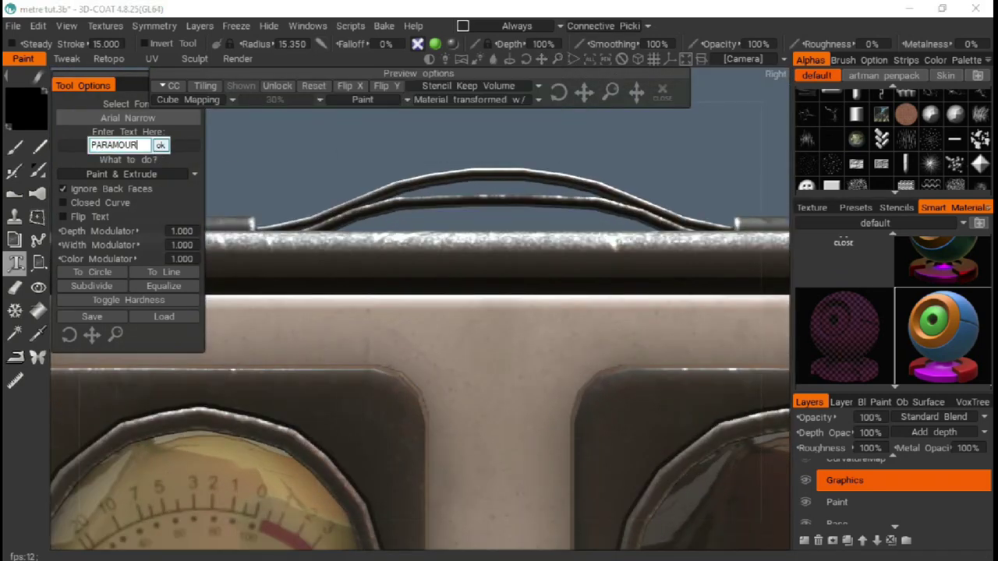
{"action": "left_click", "coordinate": [122, 117]}
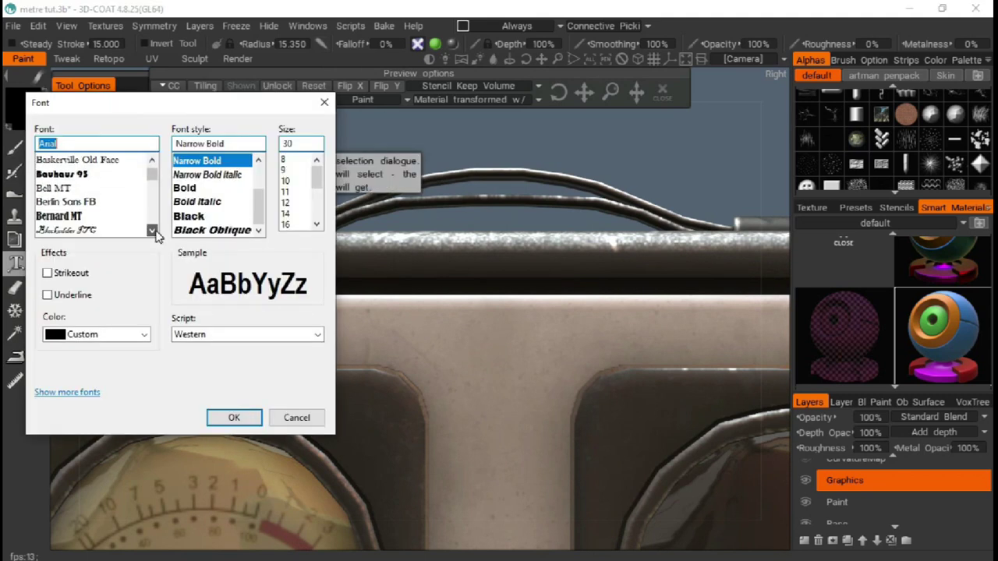
{"action": "left_click", "coordinate": [70, 202]}
{"action": "scroll", "coordinate": [86, 195], "scroll_direction": "up", "scroll_amount": 3}
{"action": "left_click", "coordinate": [63, 175]}
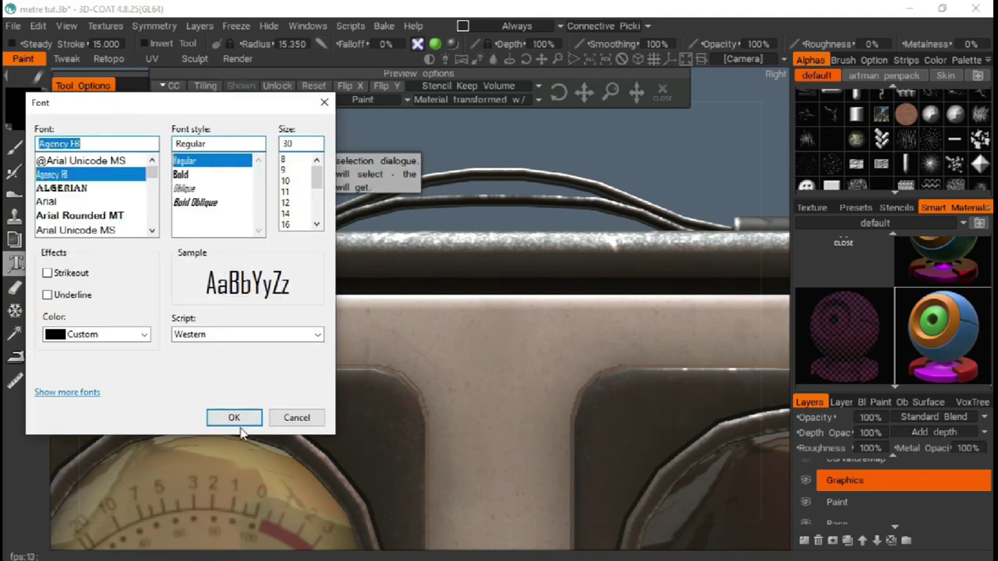
{"action": "left_click", "coordinate": [234, 418]}
{"action": "left_click", "coordinate": [222, 337]}
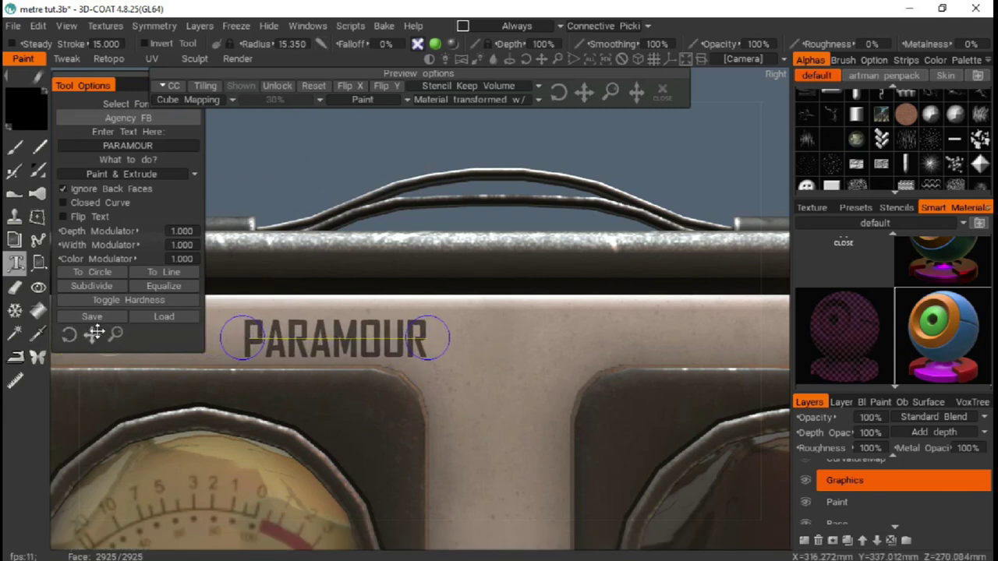
{"action": "left_click_drag", "start_coordinate": [124, 341], "coordinate": [164, 343]}
{"action": "scroll", "coordinate": [393, 180], "scroll_direction": "down", "scroll_amount": 2}
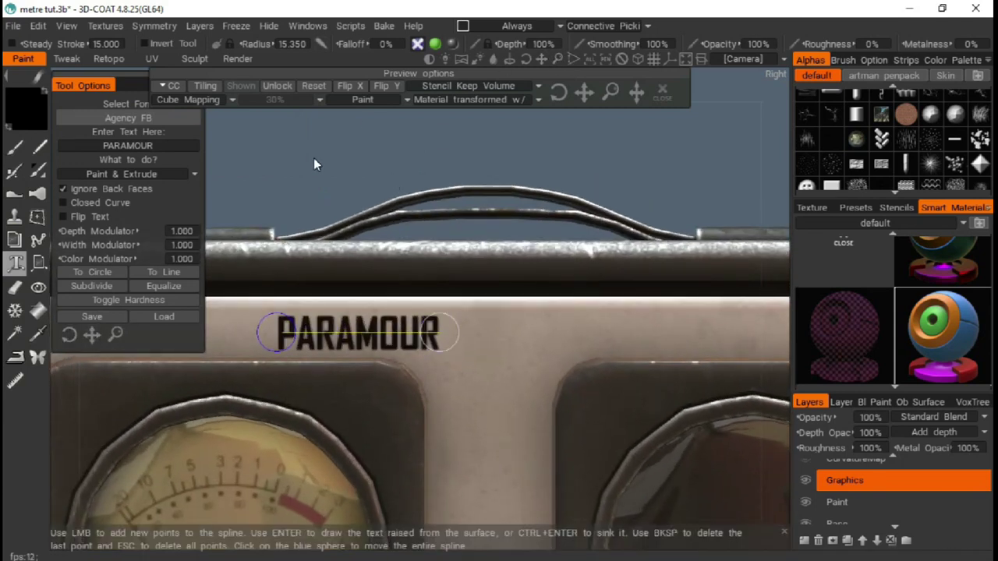
Enter PRODUCTION, slide it right of PARAMOUR and stamp it onto the panel
{"action": "left_click", "coordinate": [141, 145]}
{"action": "type", "text": "UCTION"}
{"action": "key", "text": "Return"}
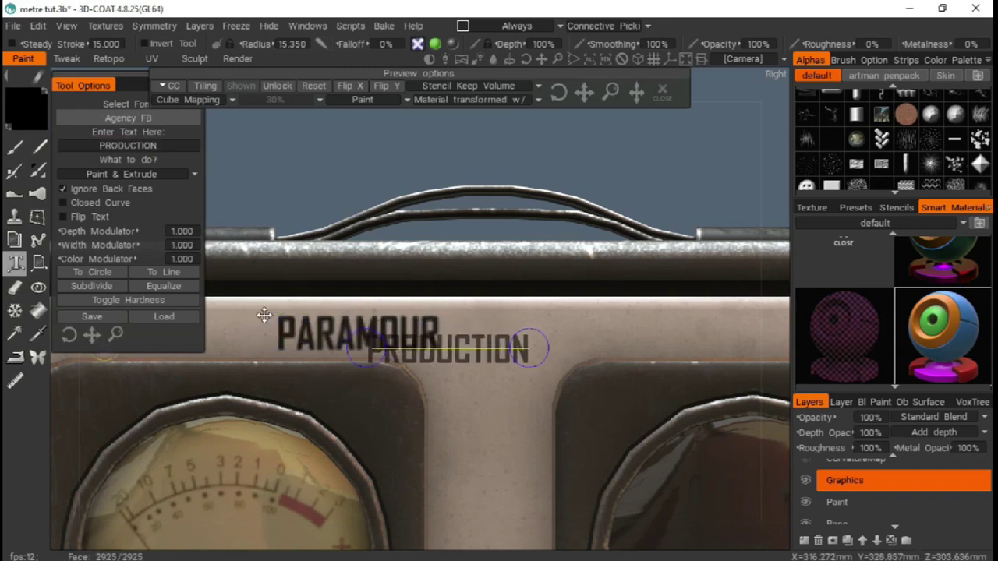
{"action": "left_click_drag", "start_coordinate": [121, 335], "coordinate": [168, 337]}
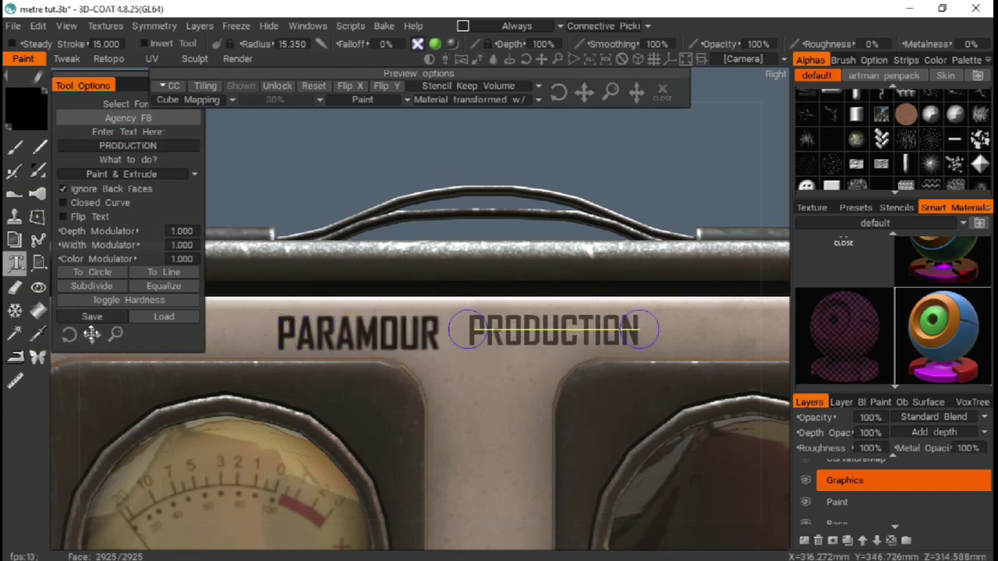
{"action": "key", "text": "Return"}
{"action": "scroll", "coordinate": [380, 138], "scroll_direction": "down", "scroll_amount": 5}
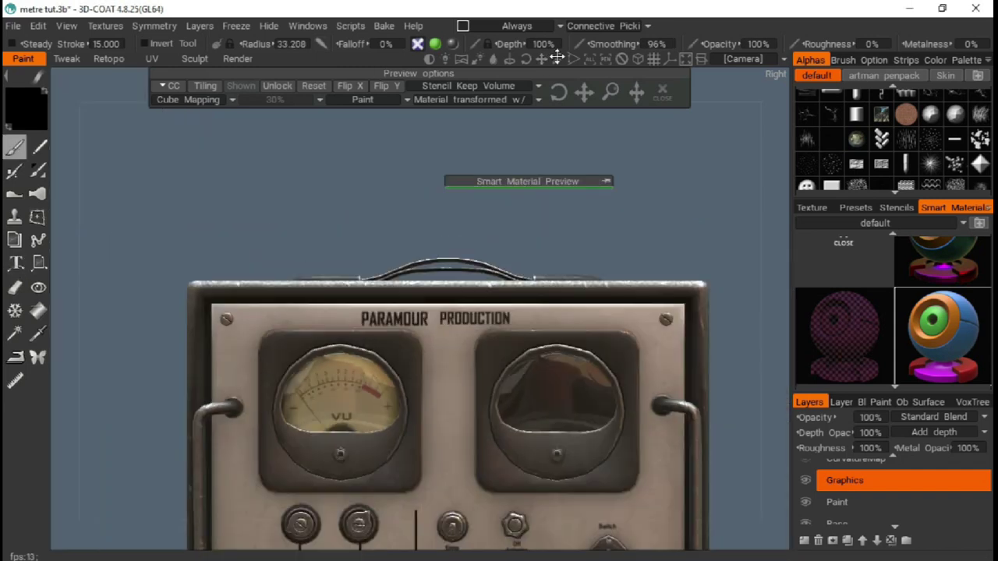
{"action": "scroll", "coordinate": [654, 247], "scroll_direction": "down", "scroll_amount": 3}
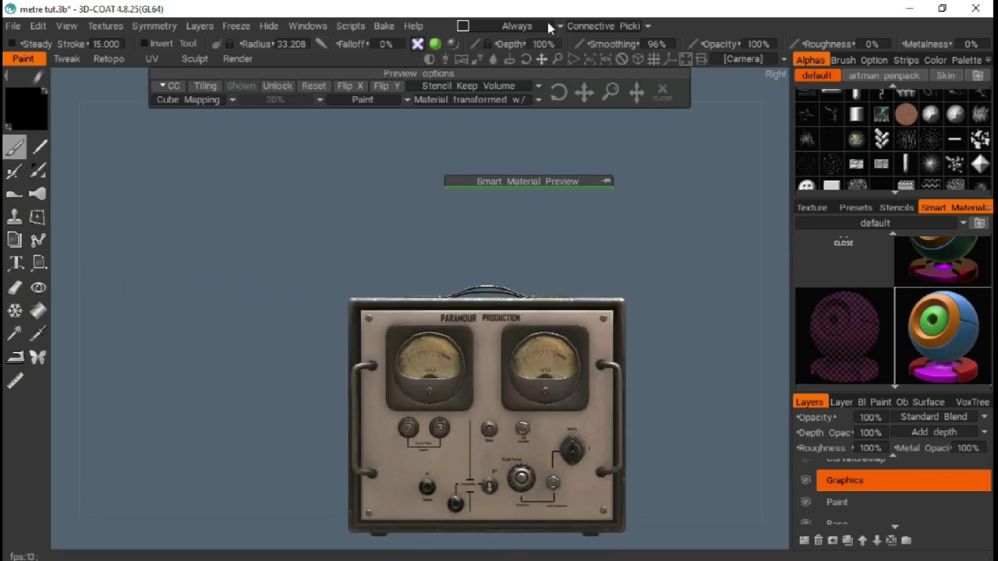
{"action": "mouse_move", "coordinate": [610, 92]}
{"action": "left_mouse_down"}
{"action": "mouse_move", "coordinate": [624, 84]}
{"action": "mouse_move", "coordinate": [616, 117]}
{"action": "left_mouse_up"}
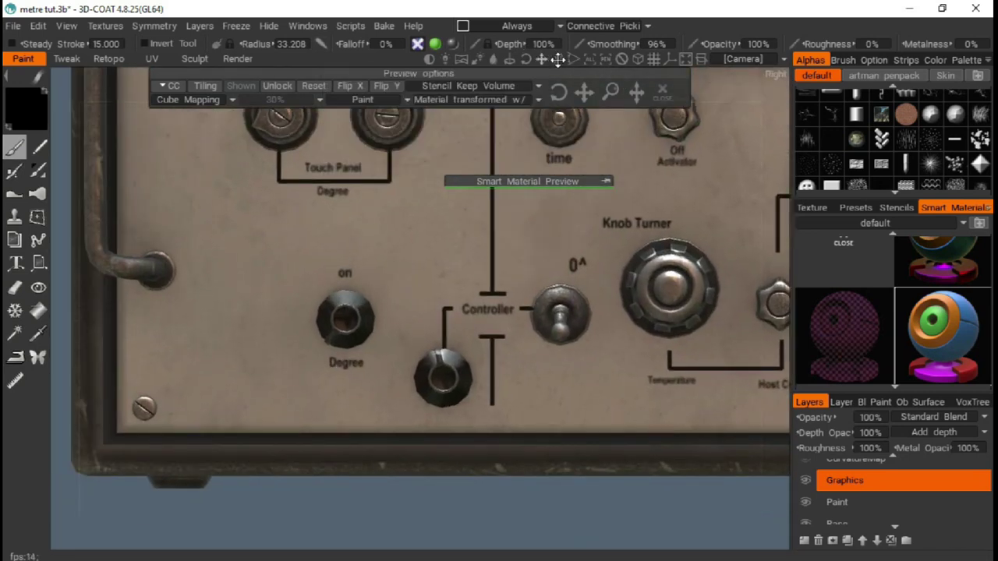
Load graph_left.png as the curve colour texture and start the curve at the right knob
{"action": "left_click", "coordinate": [39, 262]}
{"action": "left_click", "coordinate": [153, 189]}
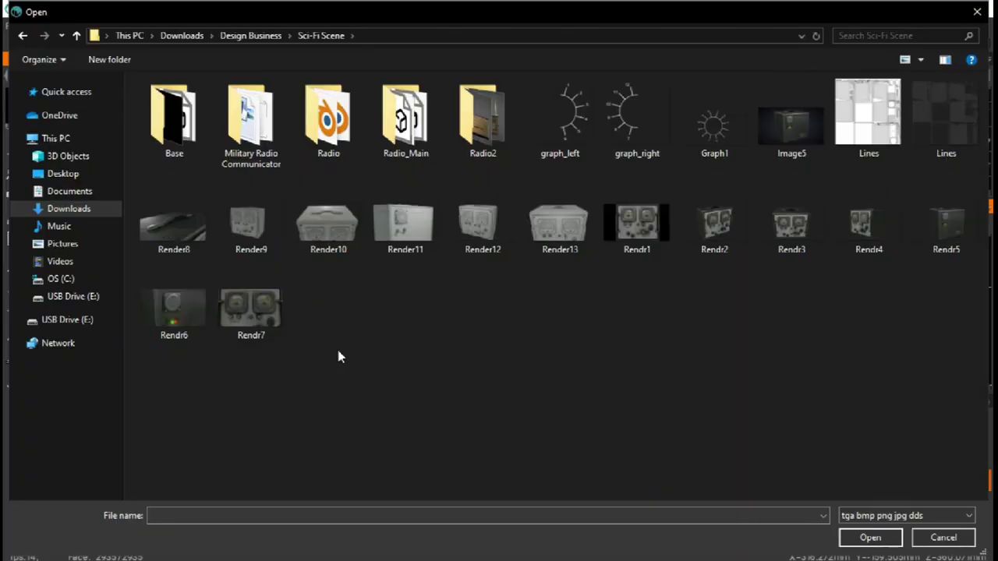
{"action": "left_click", "coordinate": [583, 122]}
{"action": "double_click", "coordinate": [583, 123]}
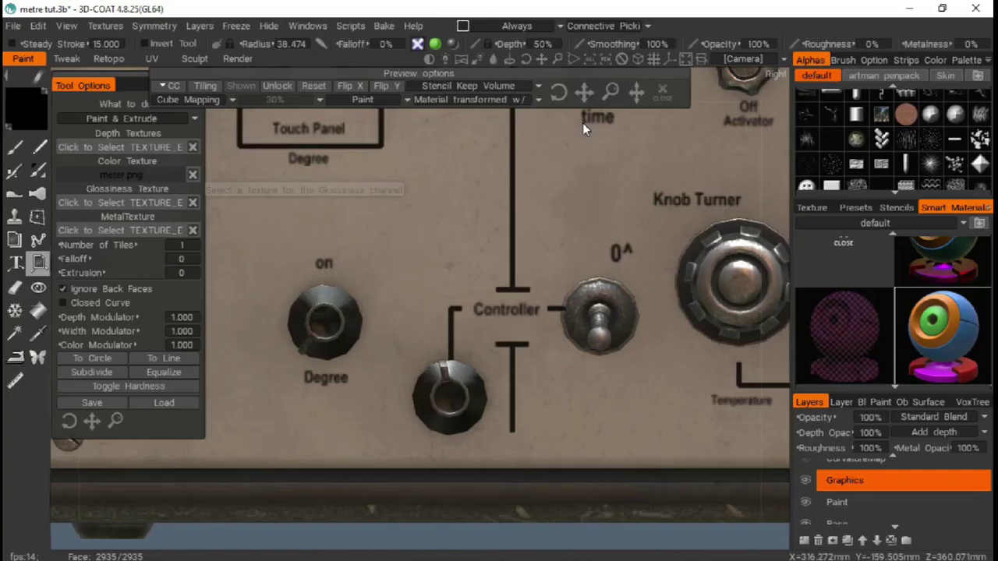
{"action": "mouse_move", "coordinate": [548, 59]}
{"action": "left_mouse_down"}
{"action": "mouse_move", "coordinate": [559, 61]}
{"action": "mouse_move", "coordinate": [547, 63]}
{"action": "left_mouse_up"}
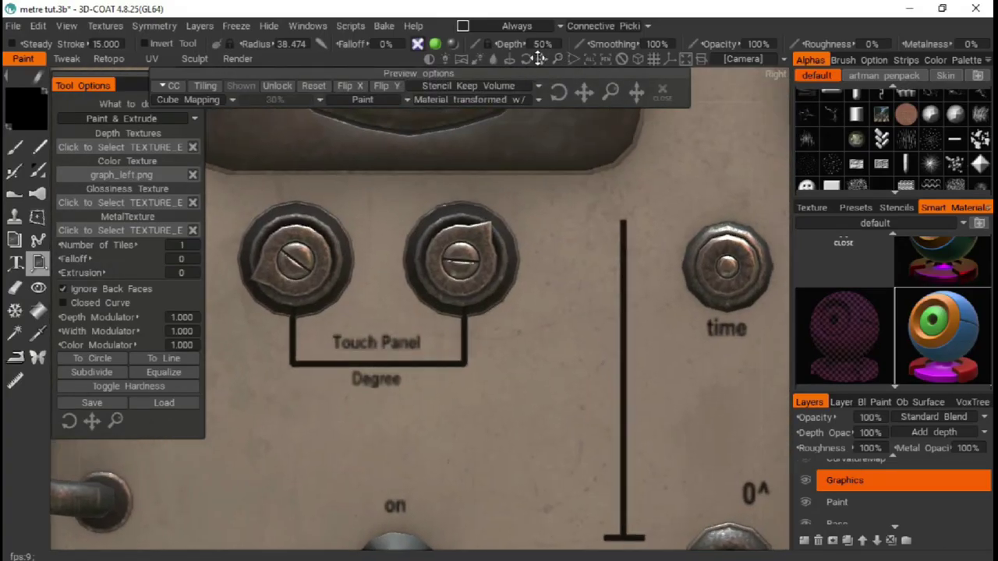
{"action": "left_click", "coordinate": [508, 263]}
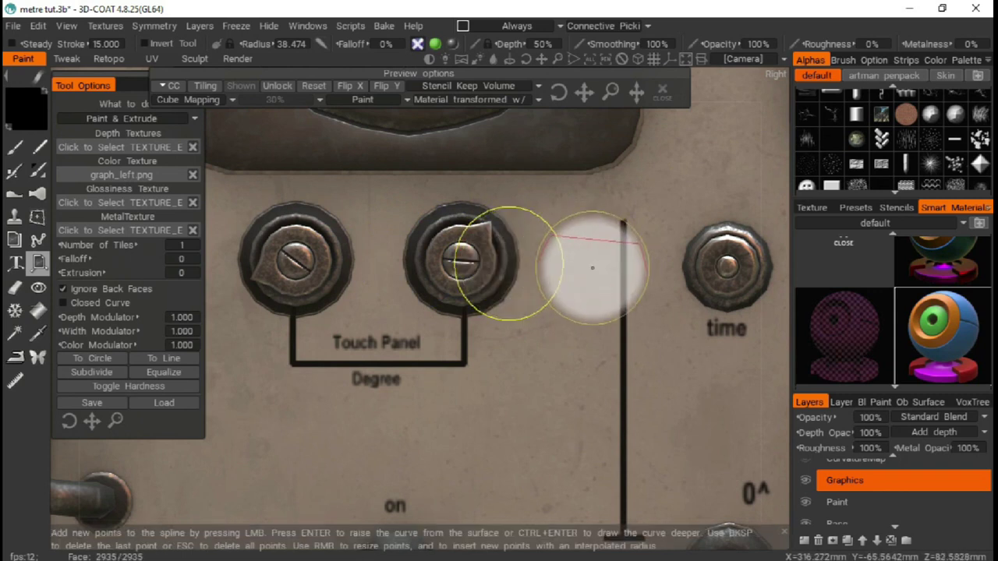
Centre and size the tick scale around the right knob, widening it to 1.230
{"action": "left_click_drag", "start_coordinate": [70, 421], "coordinate": [139, 320]}
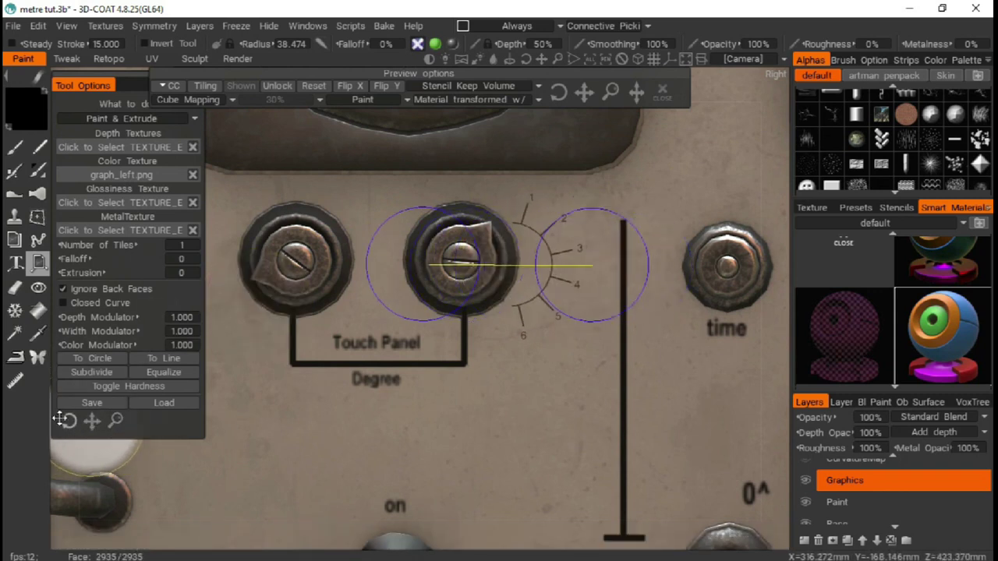
{"action": "left_click_drag", "start_coordinate": [123, 434], "coordinate": [120, 423]}
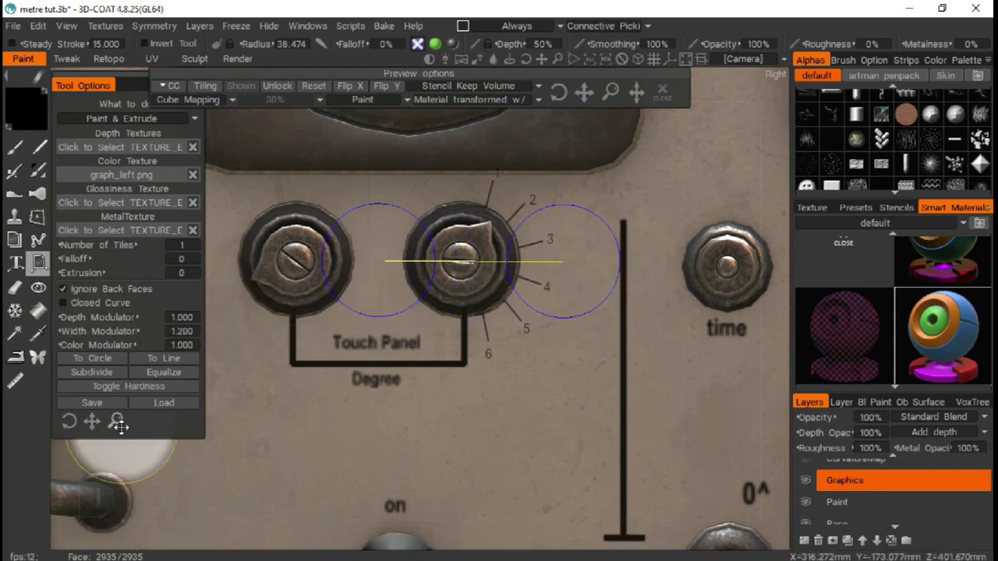
{"action": "left_click_drag", "start_coordinate": [117, 330], "coordinate": [92, 331]}
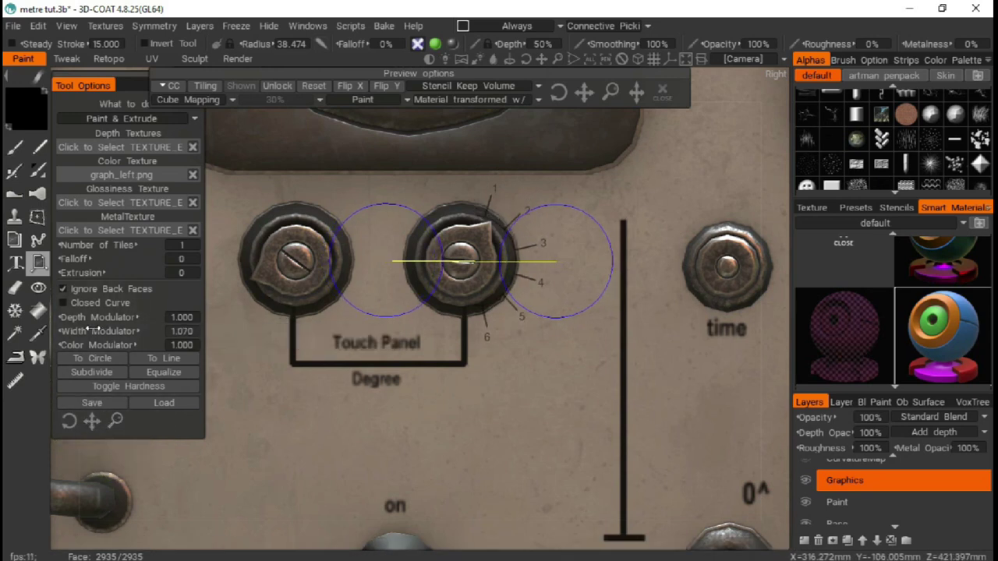
{"action": "left_click_drag", "start_coordinate": [92, 421], "coordinate": [92, 419]}
{"action": "left_click_drag", "start_coordinate": [111, 332], "coordinate": [114, 331]}
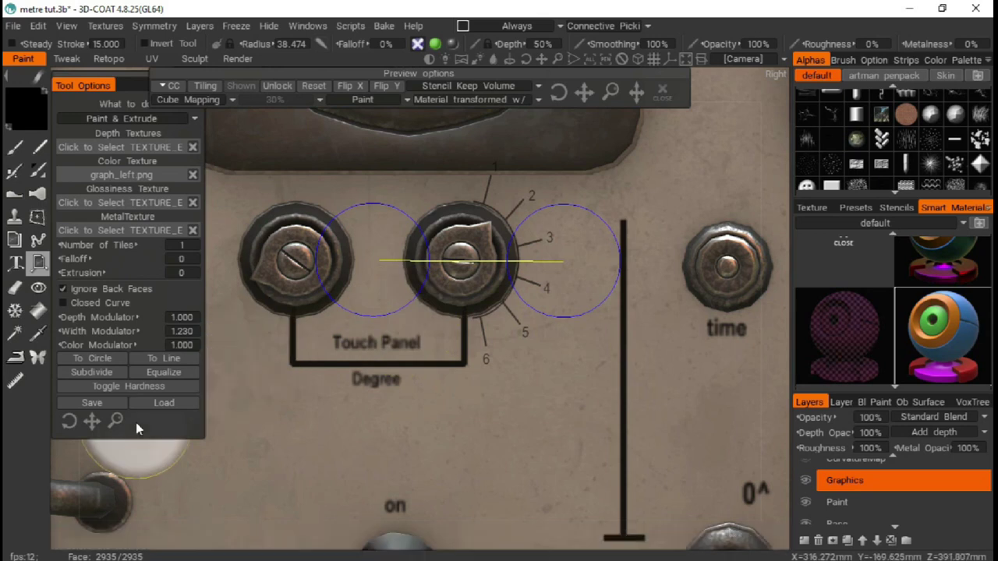
{"action": "left_click_drag", "start_coordinate": [95, 424], "coordinate": [94, 422]}
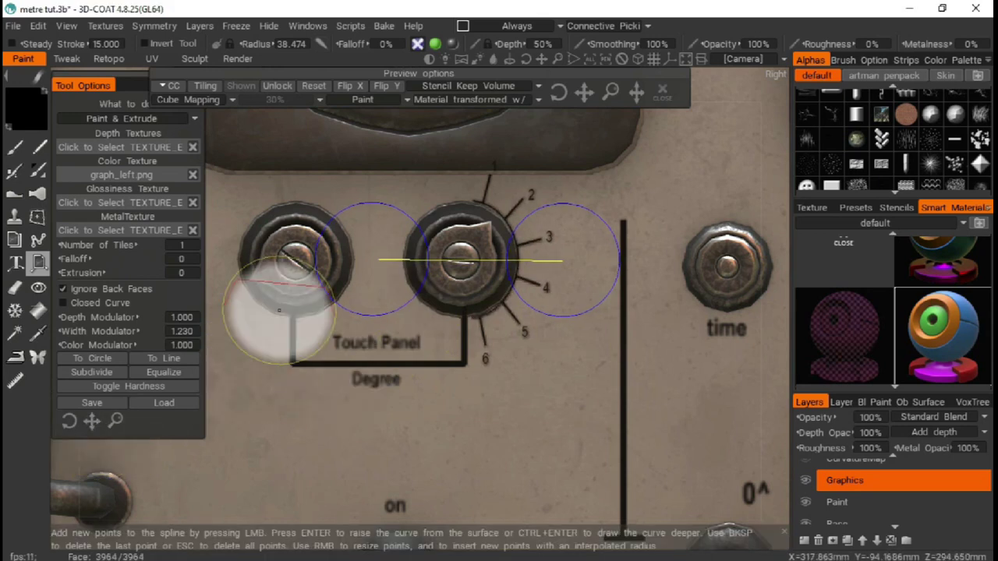
Swap the texture to graph_right.png, move the 7–12 scale onto the left knob and commit it
{"action": "left_click", "coordinate": [148, 174]}
{"action": "left_click", "coordinate": [633, 123]}
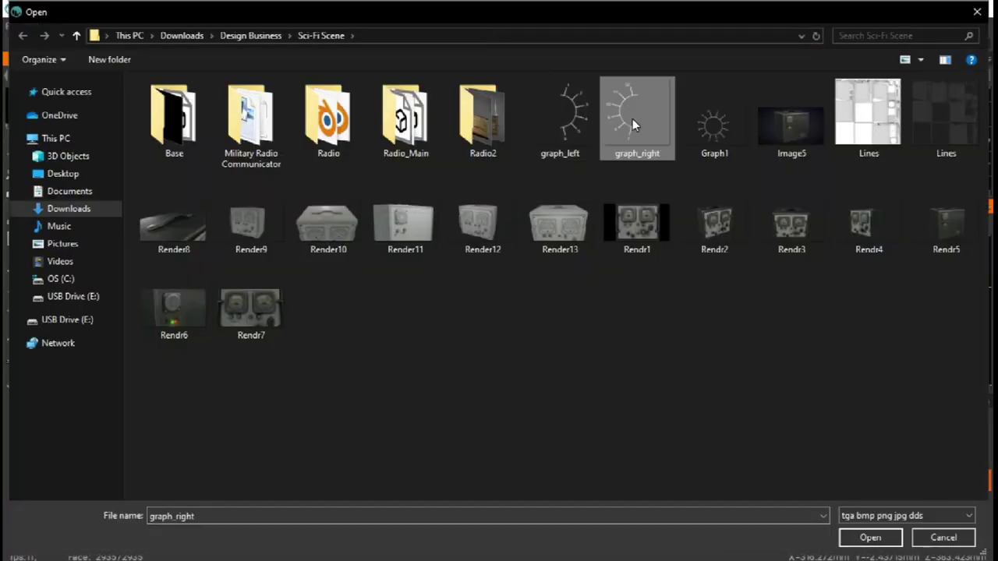
{"action": "double_click", "coordinate": [632, 123]}
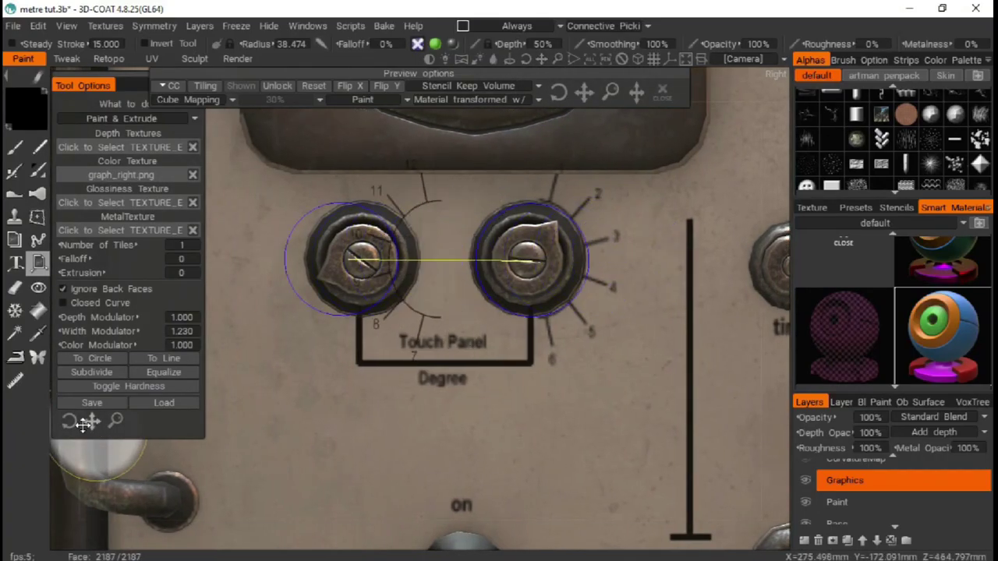
{"action": "left_click_drag", "start_coordinate": [83, 425], "coordinate": [96, 417]}
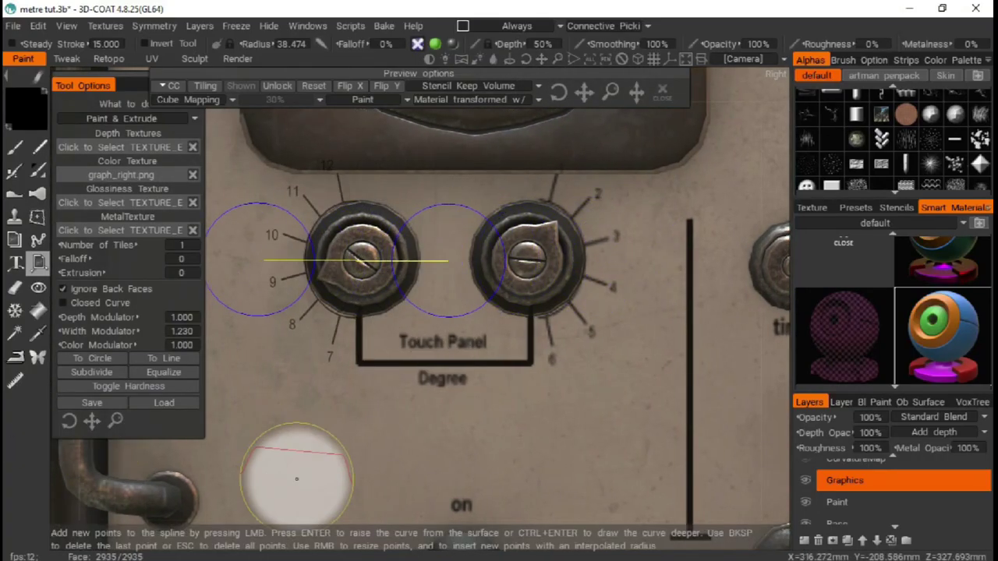
{"action": "left_click", "coordinate": [15, 288]}
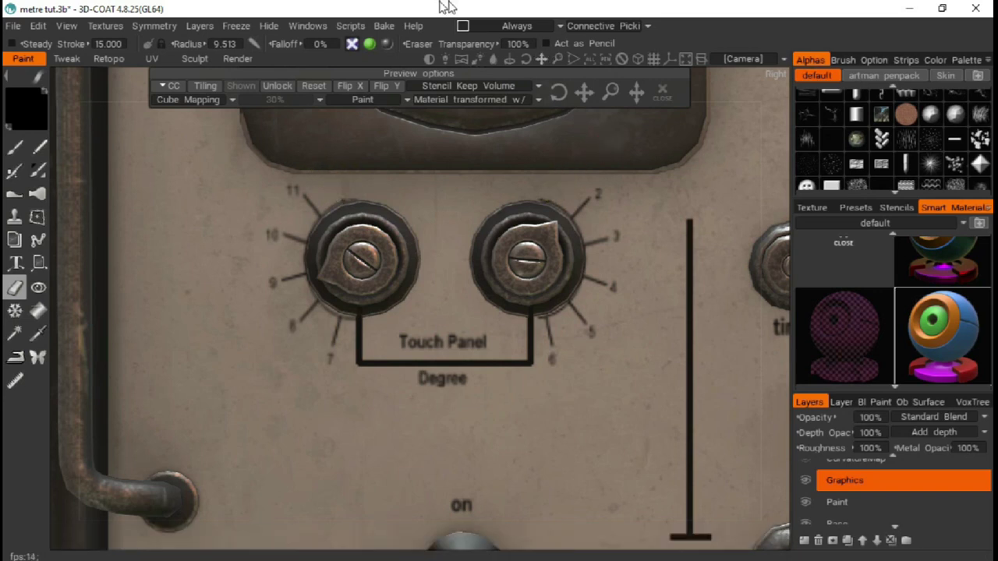
{"action": "middle_click_drag", "start_coordinate": [552, 185], "coordinate": [468, 78]}
Load Graph1.png, wrap a circular curve around the Degree knob and save the project
{"action": "left_click", "coordinate": [39, 264]}
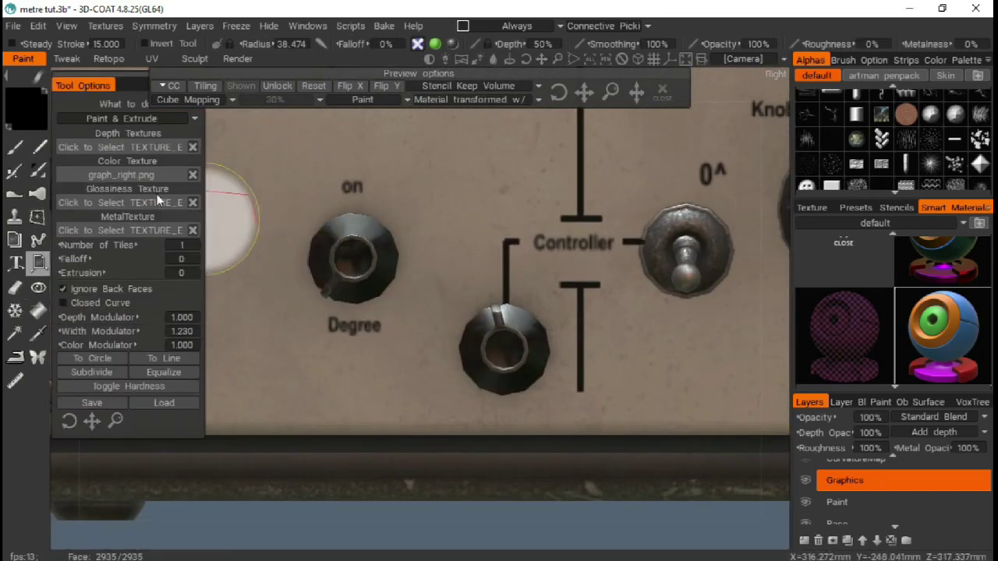
{"action": "left_click", "coordinate": [187, 185]}
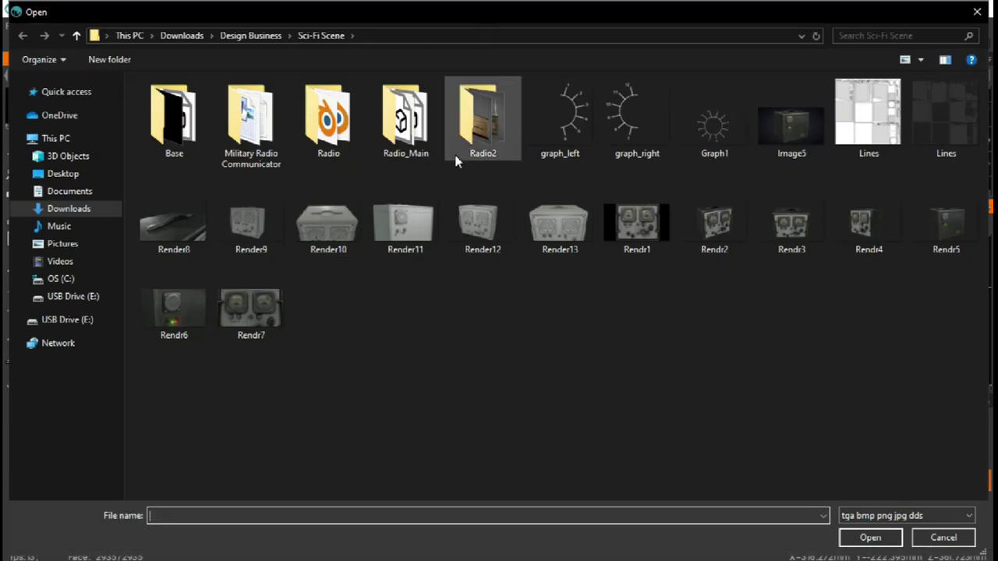
{"action": "double_click", "coordinate": [699, 132]}
{"action": "left_click", "coordinate": [279, 262]}
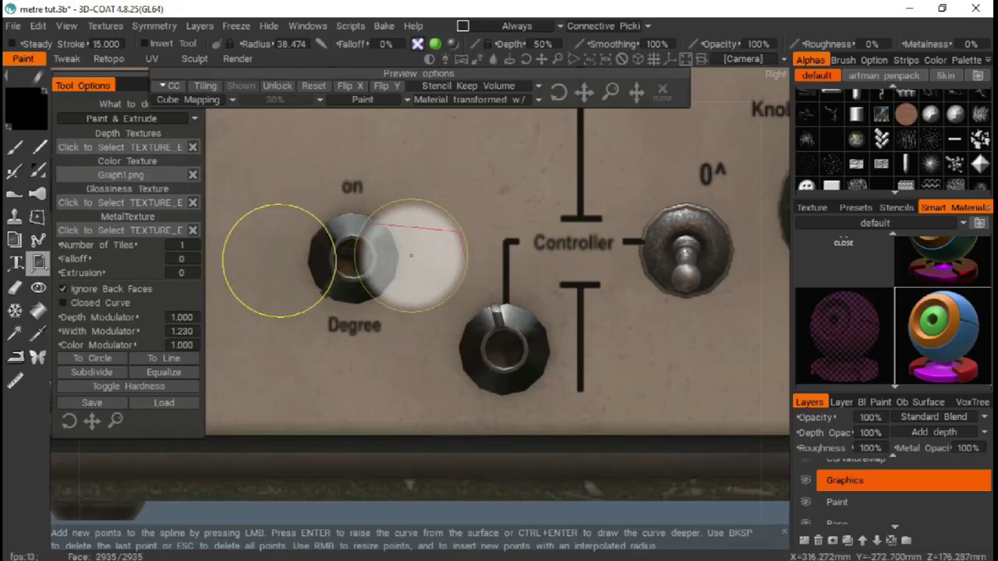
{"action": "left_click", "coordinate": [421, 261]}
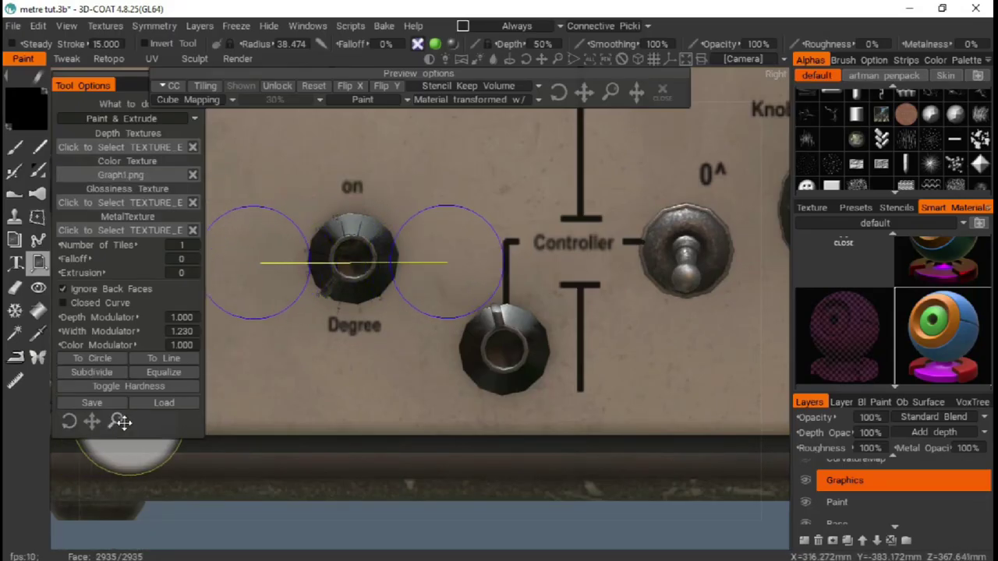
{"action": "left_click", "coordinate": [92, 358]}
{"action": "key", "text": "Return"}
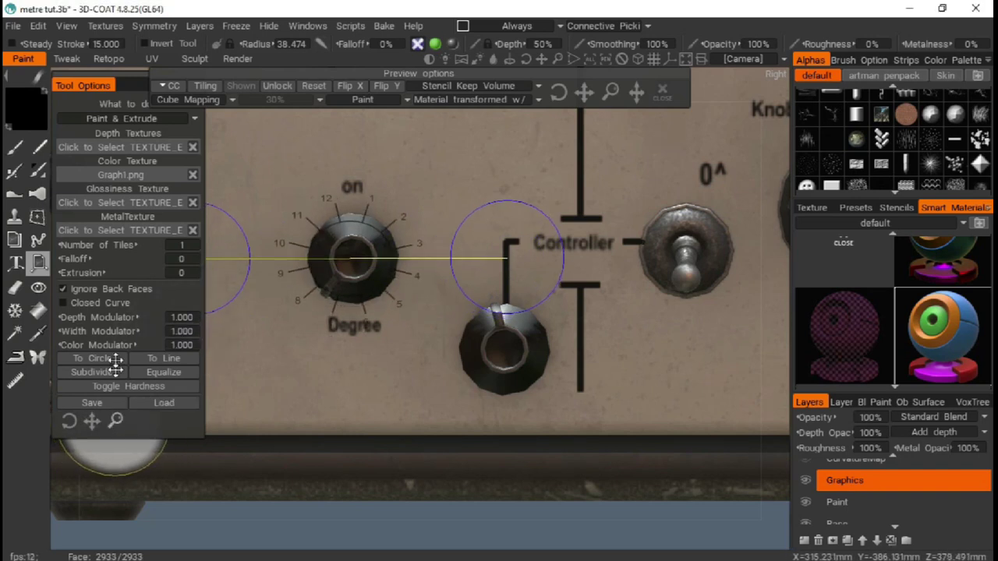
{"action": "key", "text": "ctrl+s"}
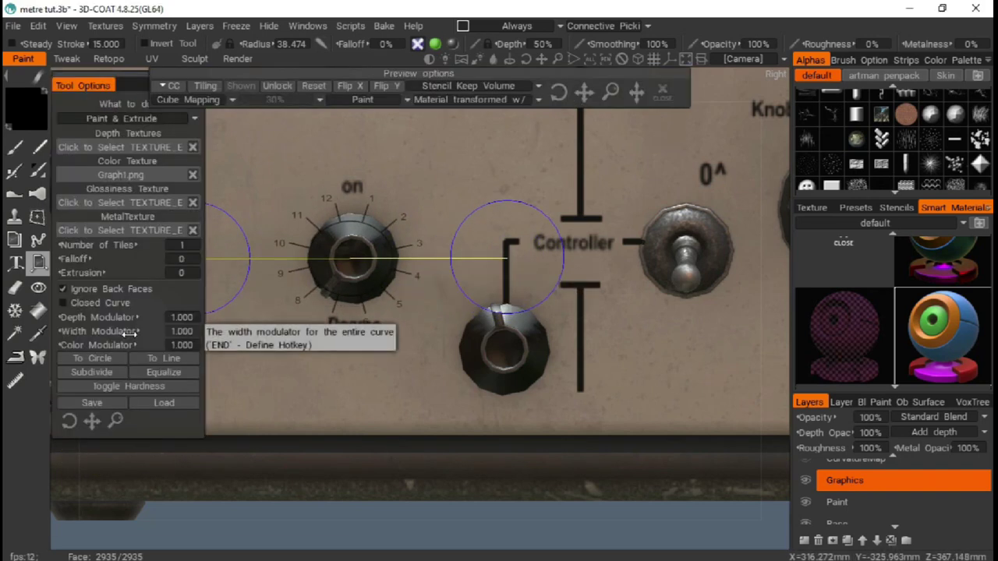
Widen the dial markings to 1.160, move them onto the lower knob and apply
{"action": "left_click_drag", "start_coordinate": [129, 333], "coordinate": [139, 334]}
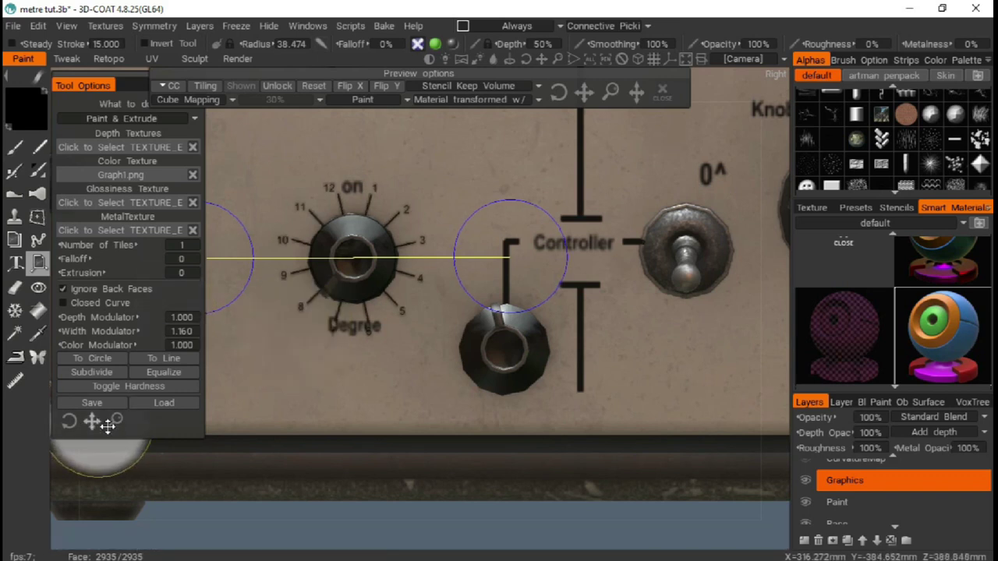
{"action": "left_click_drag", "start_coordinate": [92, 421], "coordinate": [91, 421]}
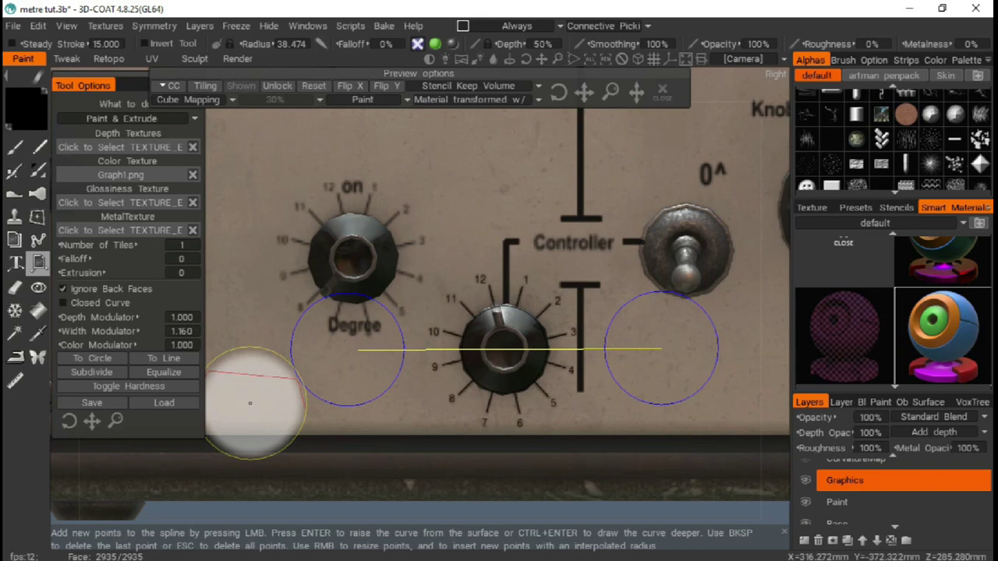
{"action": "left_click", "coordinate": [14, 146]}
{"action": "scroll", "coordinate": [409, 311], "scroll_direction": "down", "scroll_amount": 5}
{"action": "mouse_move", "coordinate": [312, 351]}
{"action": "left_mouse_down", "text": "alt"}
{"action": "mouse_move", "coordinate": [410, 431]}
{"action": "mouse_move", "coordinate": [152, 372]}
{"action": "left_mouse_up", "text": "alt"}
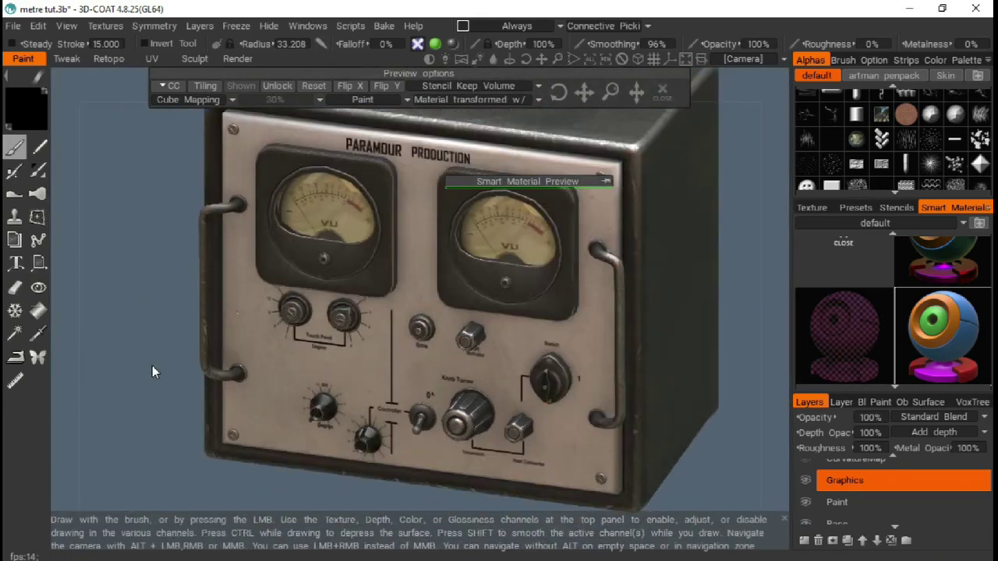
Turn to the back of the radio and use metal_old on the Base layer
{"action": "key", "text": "KP_4"}
{"action": "scroll", "coordinate": [896, 310], "scroll_direction": "down", "scroll_amount": 2}
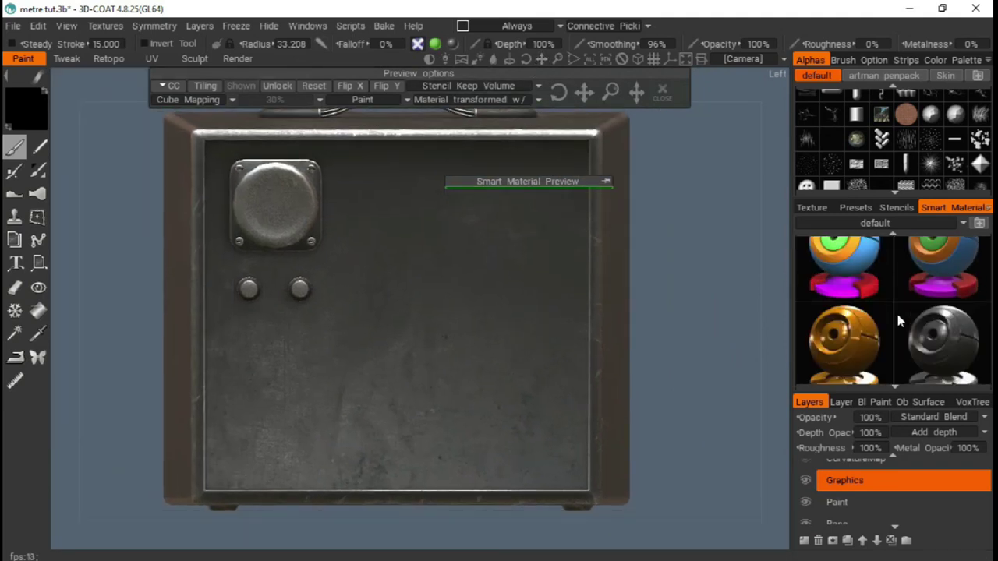
{"action": "scroll", "coordinate": [878, 303], "scroll_direction": "down", "scroll_amount": 2}
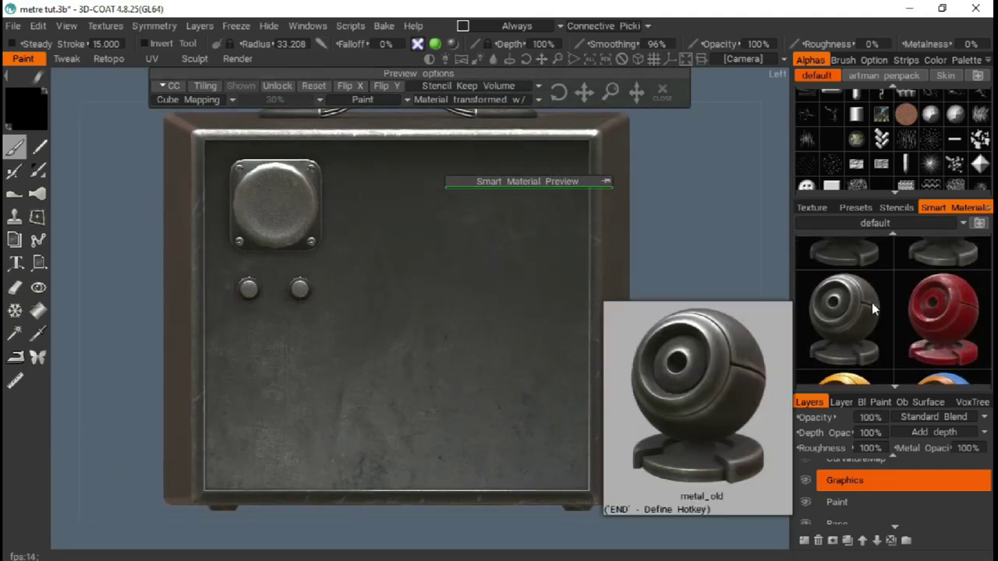
{"action": "left_click", "coordinate": [872, 303]}
{"action": "scroll", "coordinate": [832, 475], "scroll_direction": "down", "scroll_amount": 1}
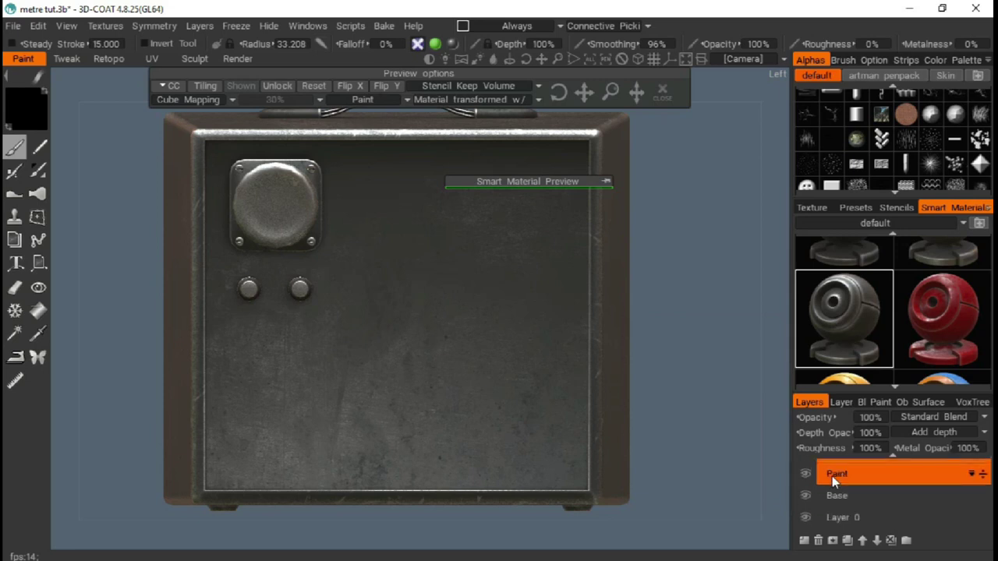
{"action": "left_click", "coordinate": [839, 495]}
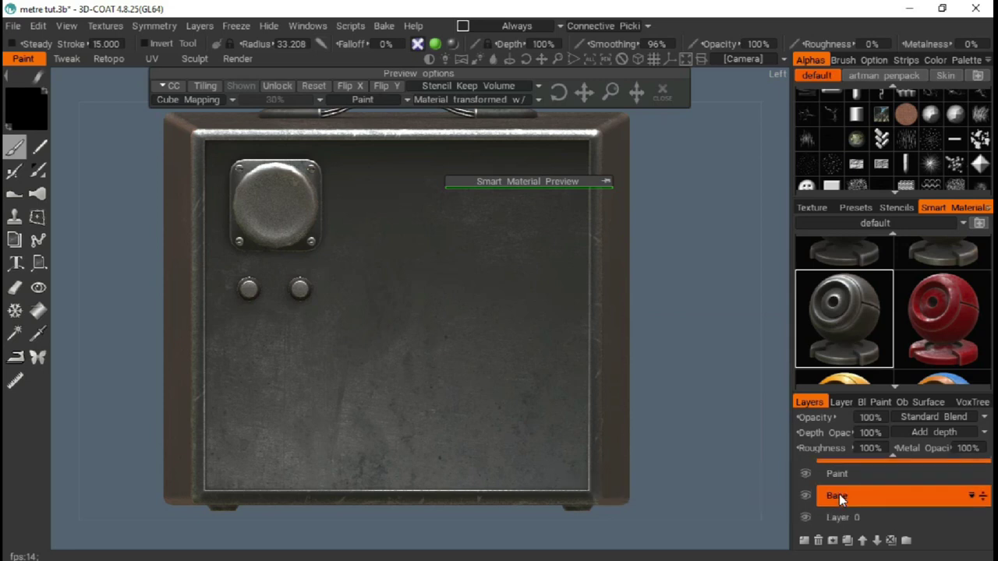
Open the stencil list, filter to Circles and pick a Rounds stencil
{"action": "left_click", "coordinate": [856, 207]}
{"action": "left_click", "coordinate": [914, 206]}
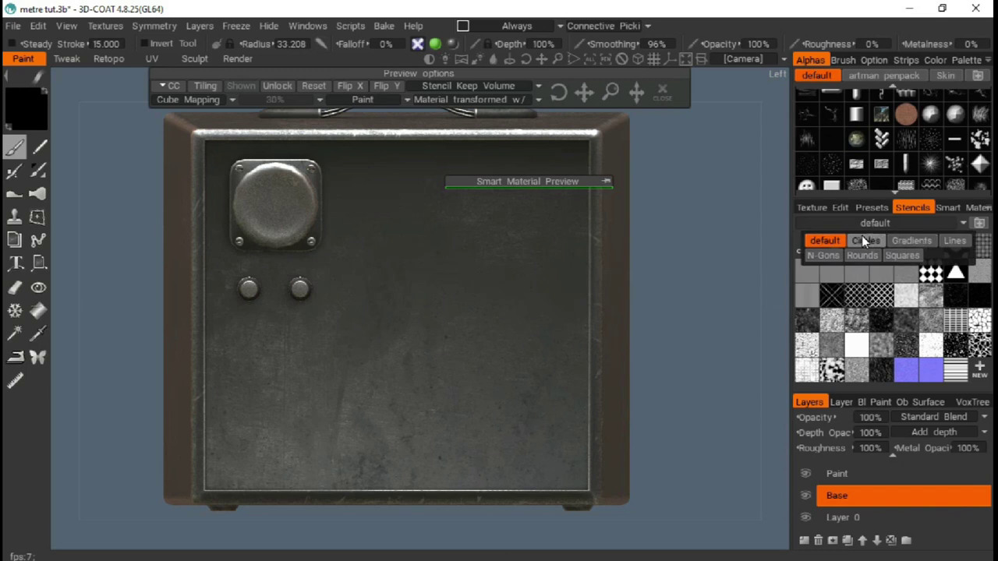
{"action": "left_click", "coordinate": [862, 236]}
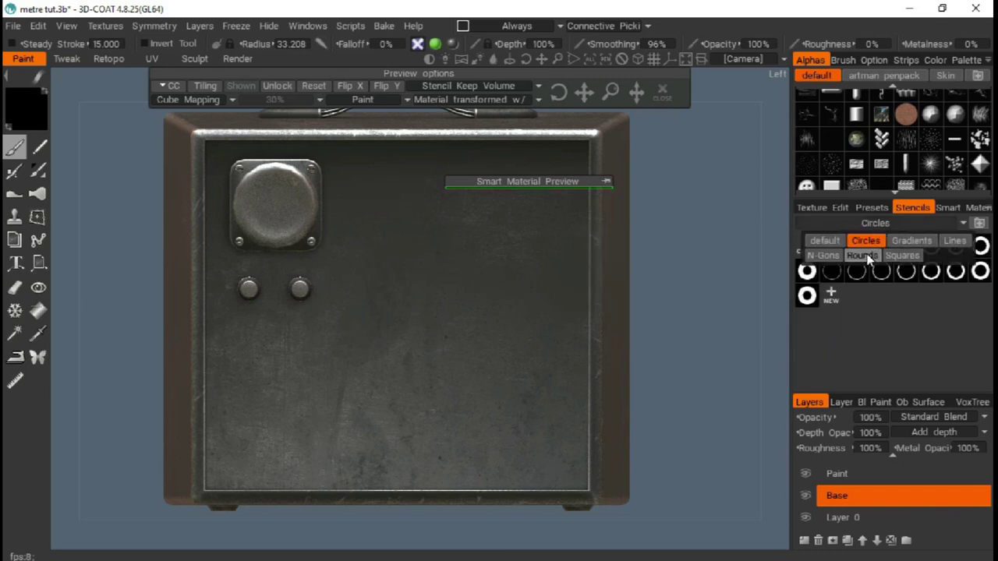
{"action": "left_click", "coordinate": [861, 256]}
{"action": "left_click", "coordinate": [930, 248]}
Fill the round back plate with the Rounds stencil at 30% depth, Fill w/ Eraser off
{"action": "left_click_drag", "start_coordinate": [542, 59], "coordinate": [569, 58]}
{"action": "left_click", "coordinate": [37, 310]}
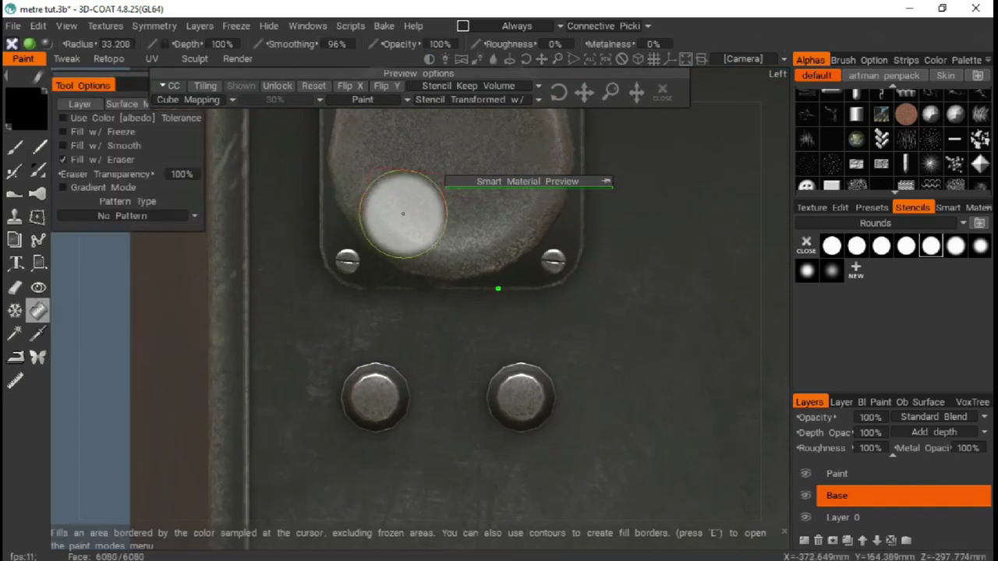
{"action": "left_click", "coordinate": [64, 159]}
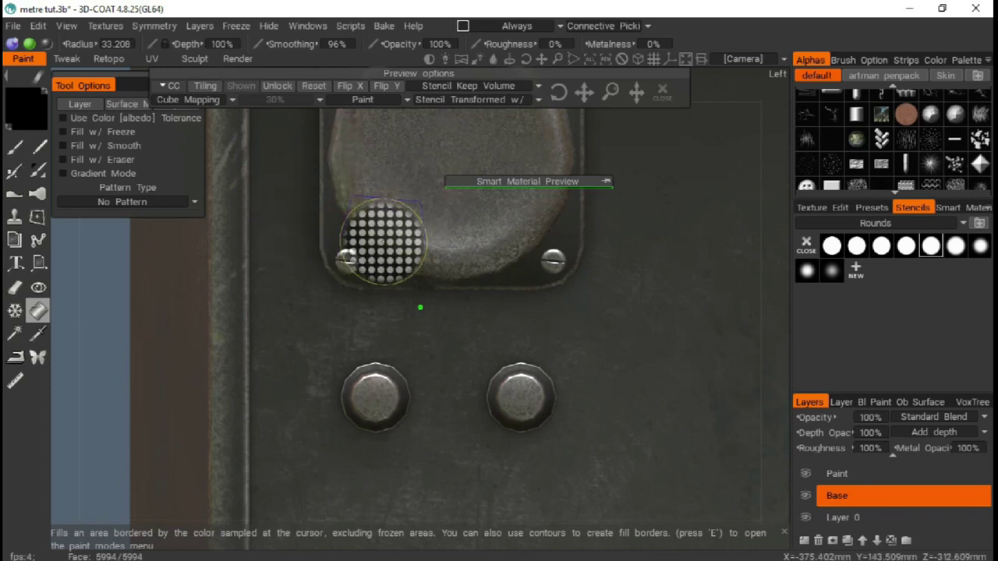
{"action": "left_click", "coordinate": [947, 208]}
{"action": "scroll", "coordinate": [870, 351], "scroll_direction": "down", "scroll_amount": 2}
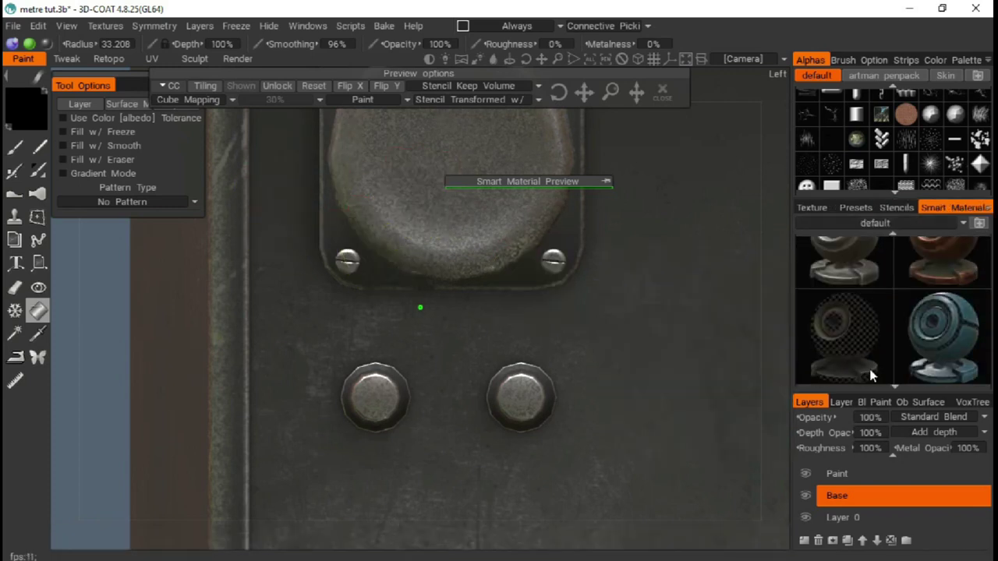
{"action": "scroll", "coordinate": [843, 256], "scroll_direction": "up", "scroll_amount": 2}
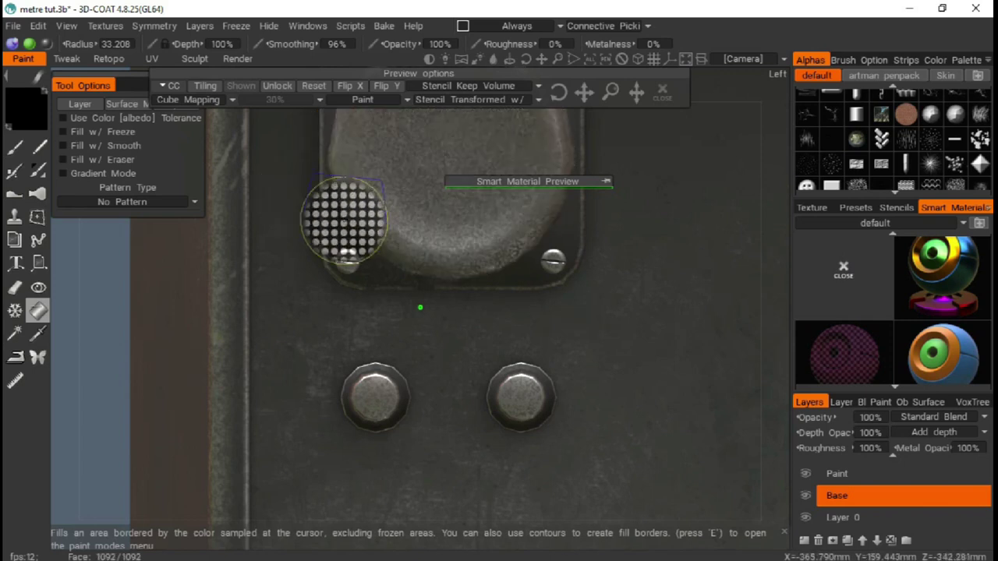
{"action": "type", "text": "30"}
{"action": "key", "text": "Return"}
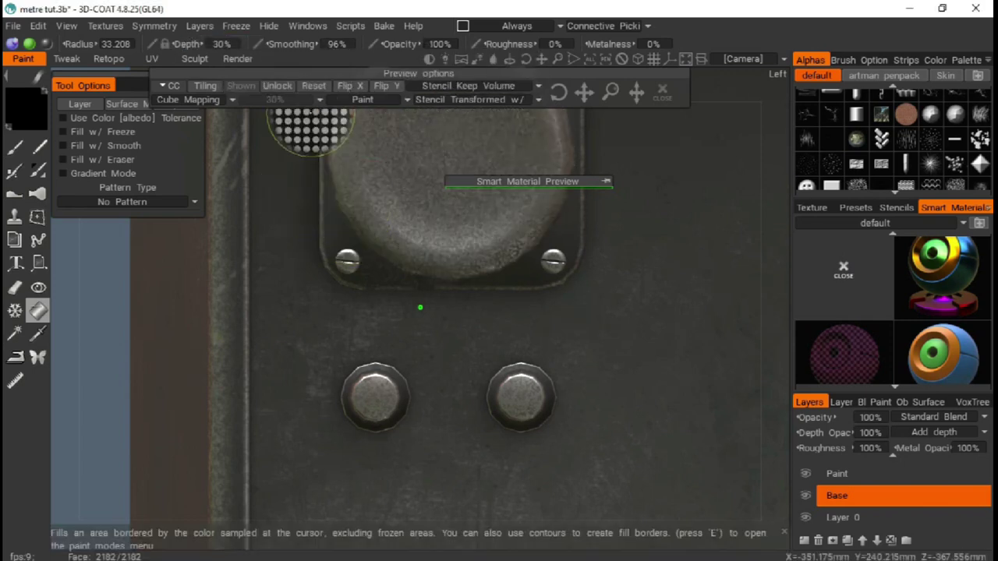
{"action": "left_click", "coordinate": [417, 172]}
{"action": "mouse_move", "coordinate": [565, 64]}
{"action": "left_mouse_down"}
{"action": "mouse_move", "coordinate": [158, 401]}
{"action": "mouse_move", "coordinate": [68, 278]}
{"action": "left_mouse_up"}
Fill both small knobs under the speaker grille with the dark smart material
{"action": "left_click", "coordinate": [11, 154]}
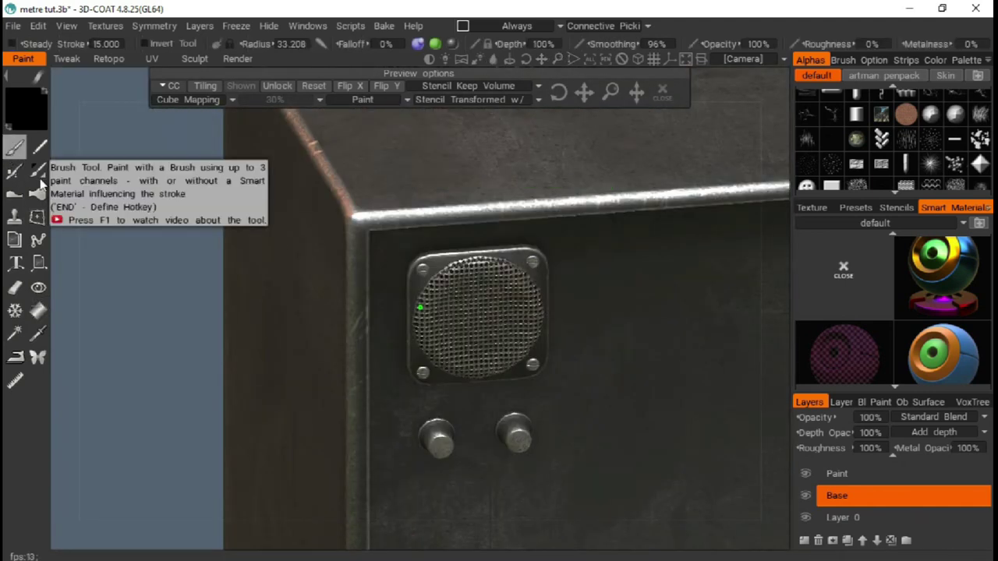
{"action": "scroll", "coordinate": [928, 336], "scroll_direction": "down", "scroll_amount": 2}
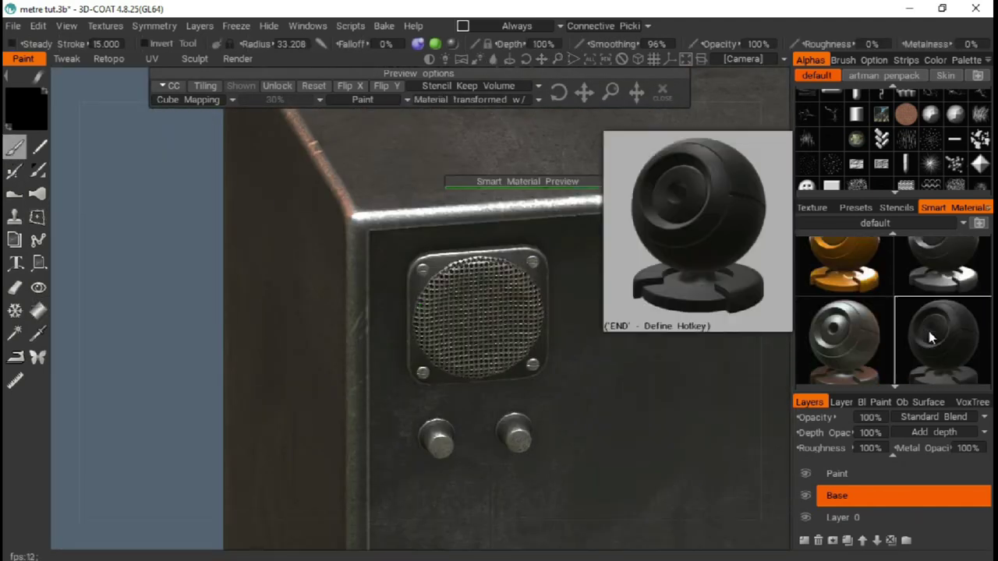
{"action": "left_click", "coordinate": [930, 337]}
{"action": "left_click", "coordinate": [38, 310]}
{"action": "left_click", "coordinate": [806, 246]}
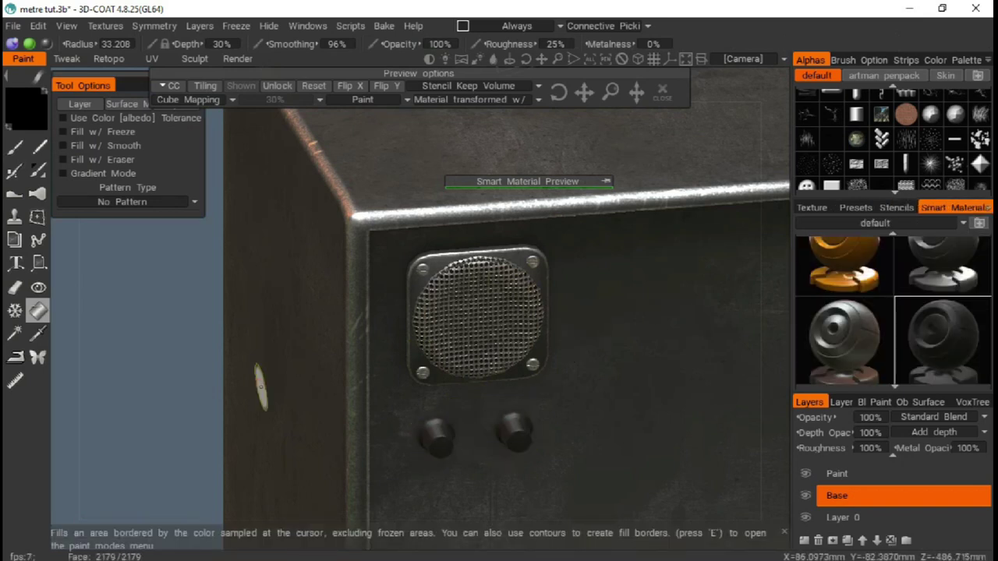
{"action": "scroll", "coordinate": [252, 292], "scroll_direction": "down", "scroll_amount": 5}
Orbit back to the radio's front and select the Graphics layer
{"action": "left_click_drag", "start_coordinate": [252, 292], "coordinate": [691, 286]}
{"action": "scroll", "coordinate": [625, 288], "scroll_direction": "up", "scroll_amount": 2}
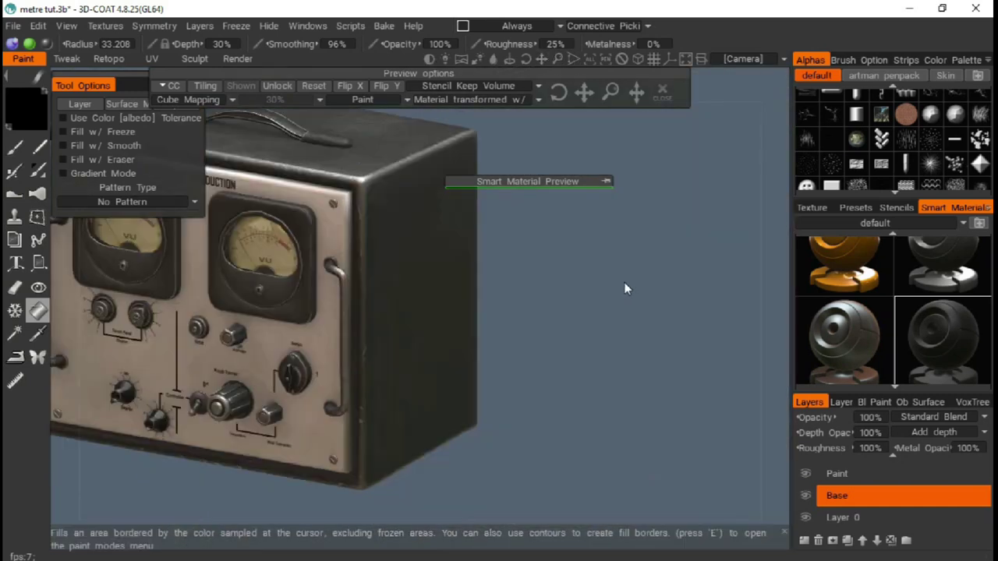
{"action": "left_click_drag", "start_coordinate": [626, 289], "coordinate": [740, 328]}
{"action": "left_click", "coordinate": [827, 477]}
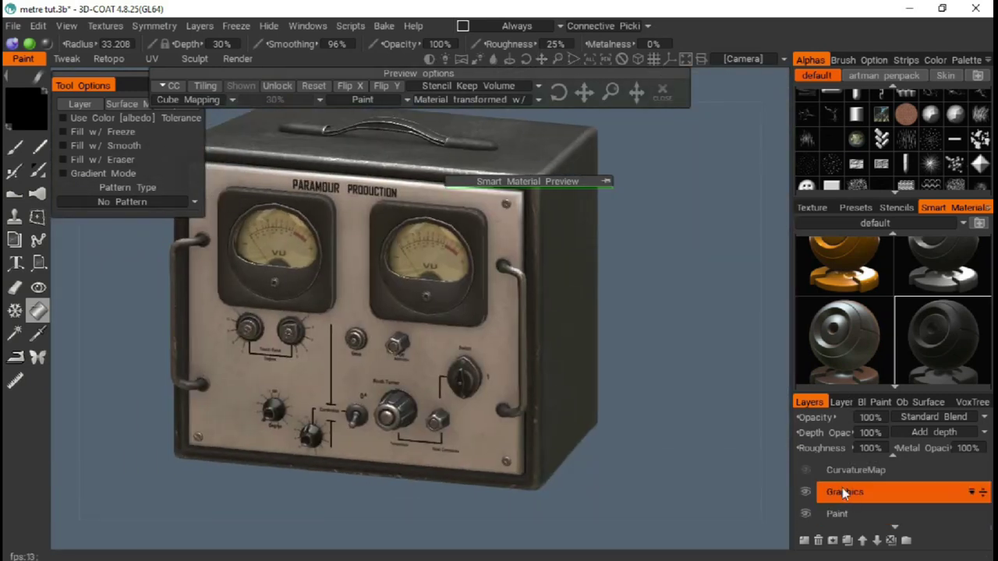
Create a new layer above Graphics named Dirt
{"action": "left_click", "coordinate": [804, 540]}
{"action": "double_click", "coordinate": [838, 486]}
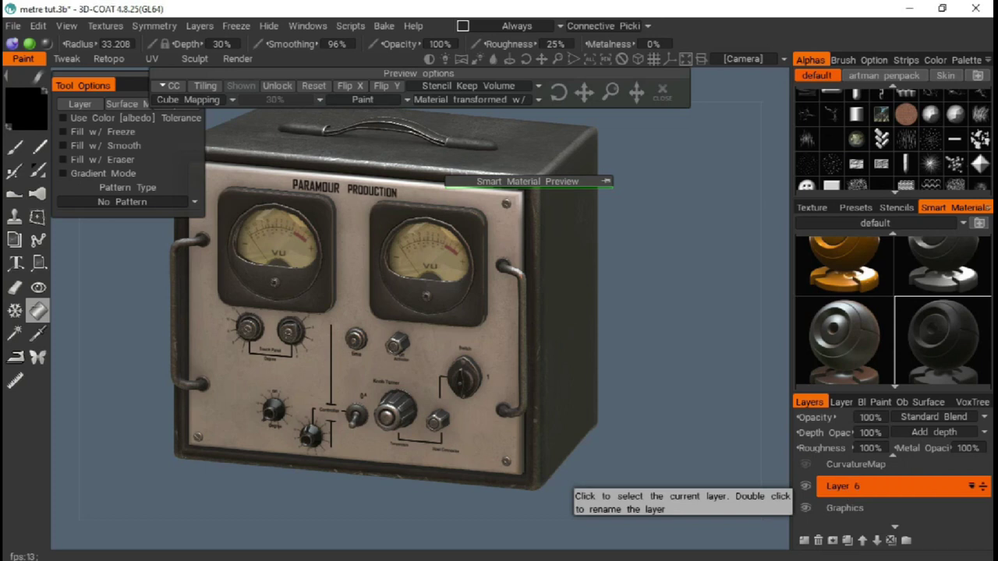
{"action": "type", "text": "Dirt"}
{"action": "key", "text": "Return"}
Load the dirt smart-material folder, choose a dirt material and collapse its preview frame
{"action": "left_click", "coordinate": [874, 223]}
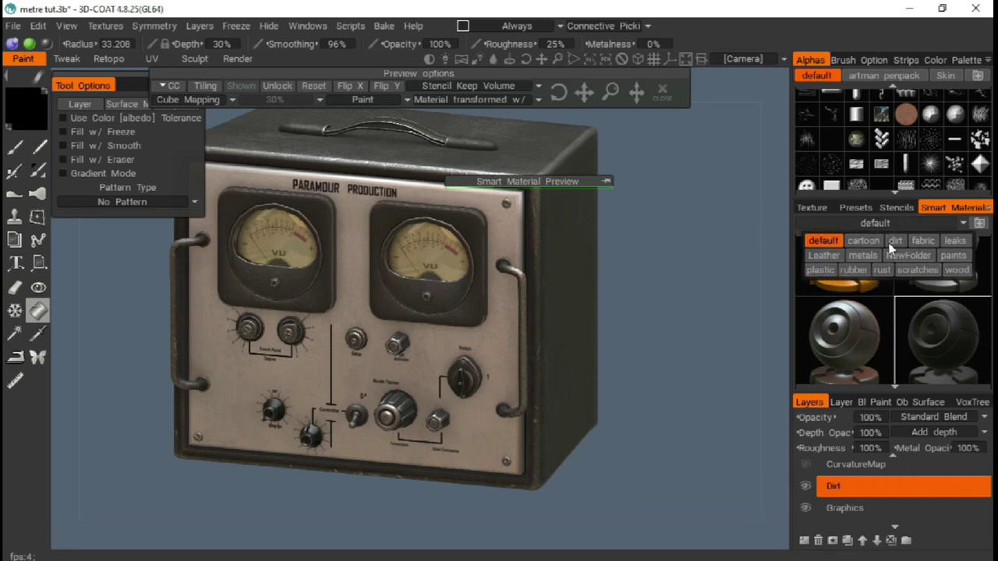
{"action": "left_click", "coordinate": [896, 242]}
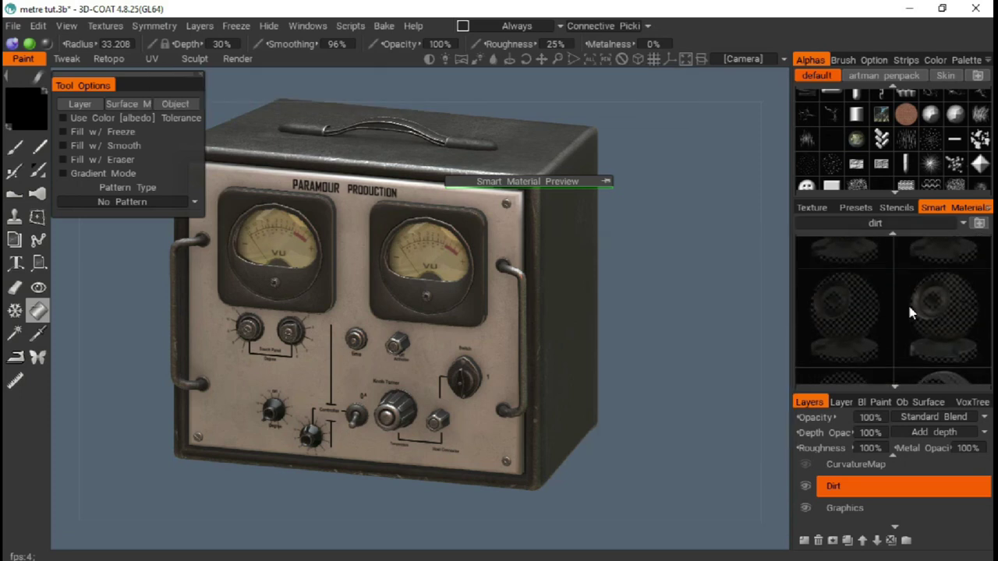
{"action": "left_click", "coordinate": [864, 324]}
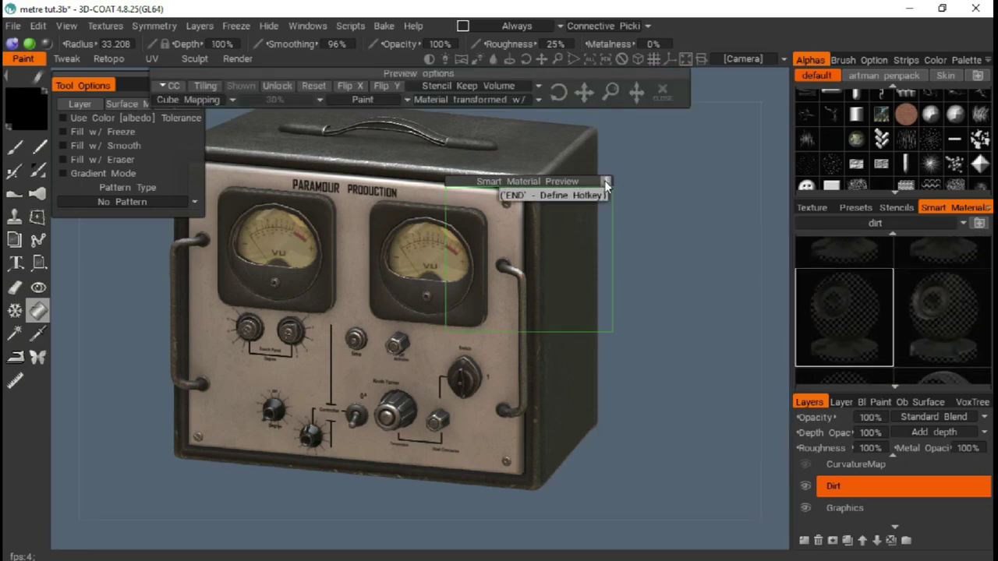
{"action": "scroll", "coordinate": [936, 280], "scroll_direction": "up", "scroll_amount": 1}
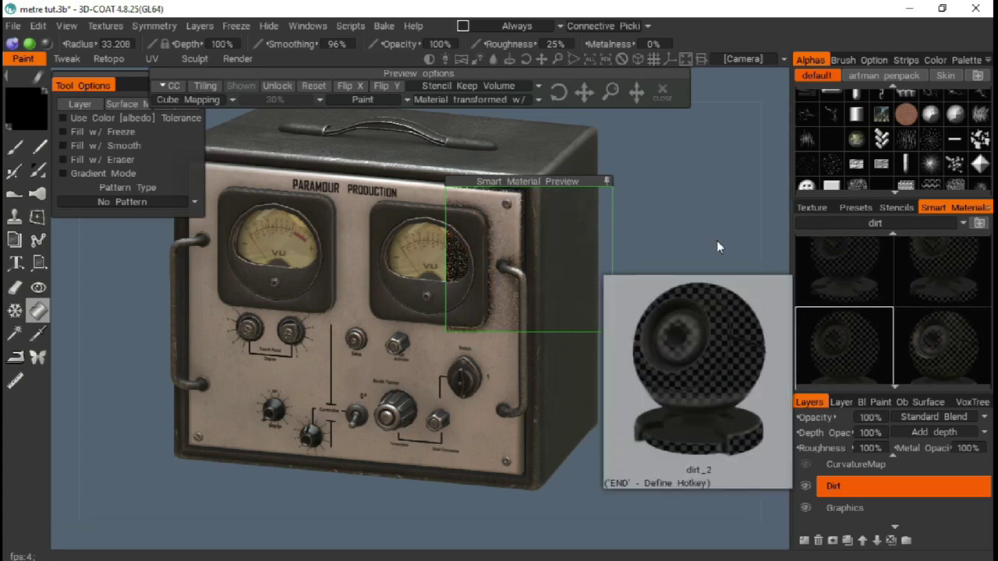
{"action": "left_click_drag", "start_coordinate": [557, 187], "coordinate": [390, 202]}
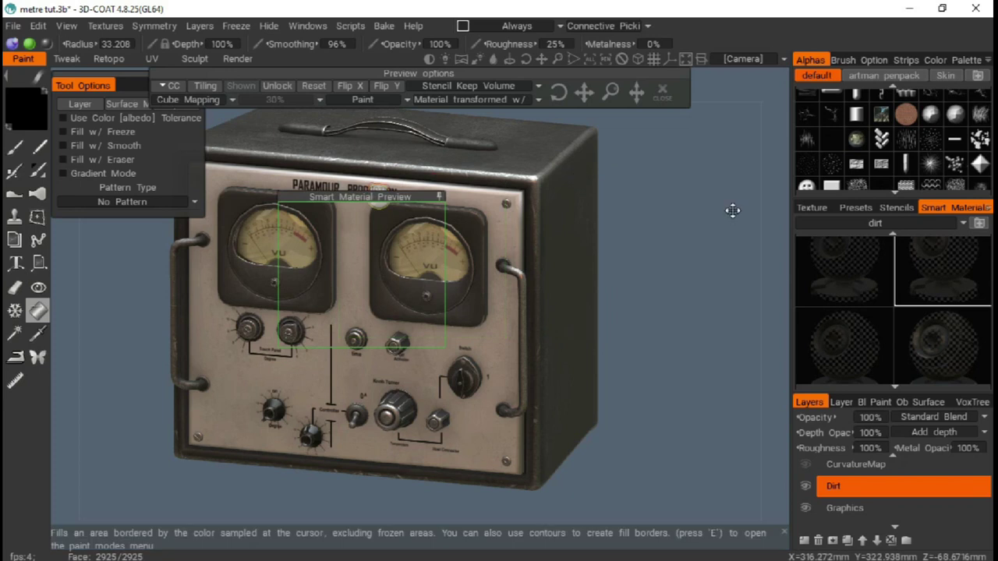
{"action": "left_click", "coordinate": [439, 196]}
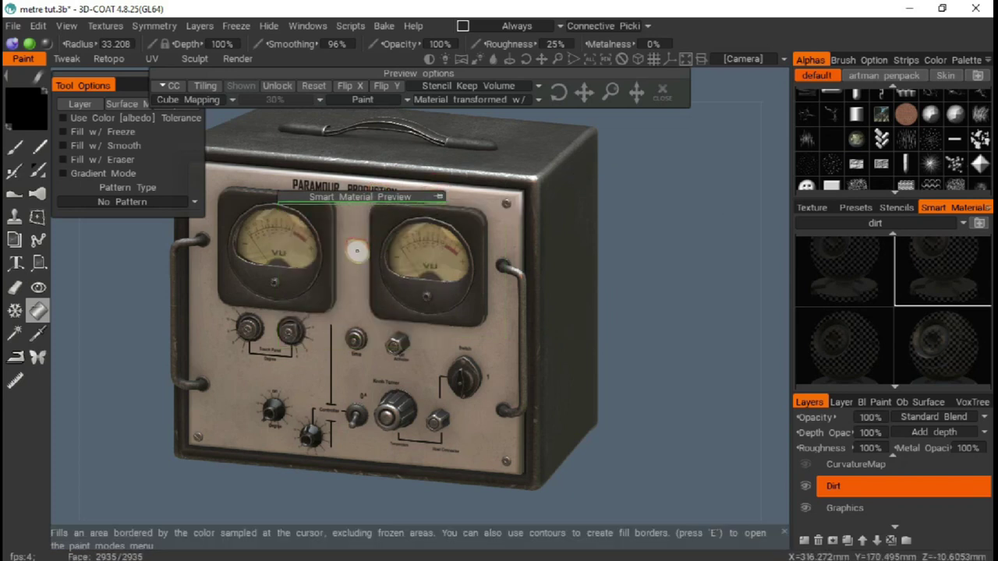
{"action": "right_click_drag", "start_coordinate": [357, 251], "coordinate": [723, 314]}
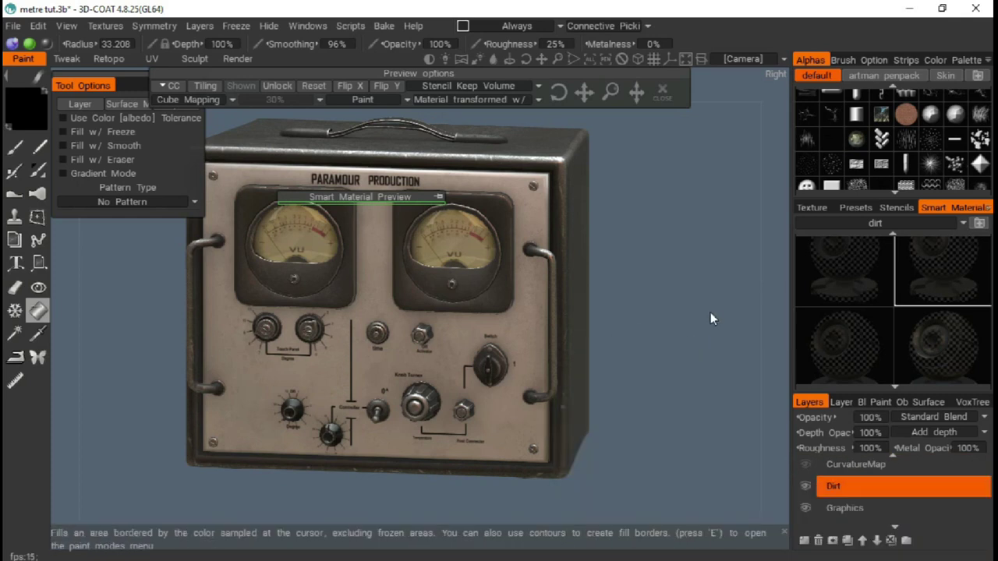
Hide the Glass object over the VU meters and toggle another paint object's visibility
{"action": "left_click", "coordinate": [858, 402]}
{"action": "left_click", "coordinate": [881, 403]}
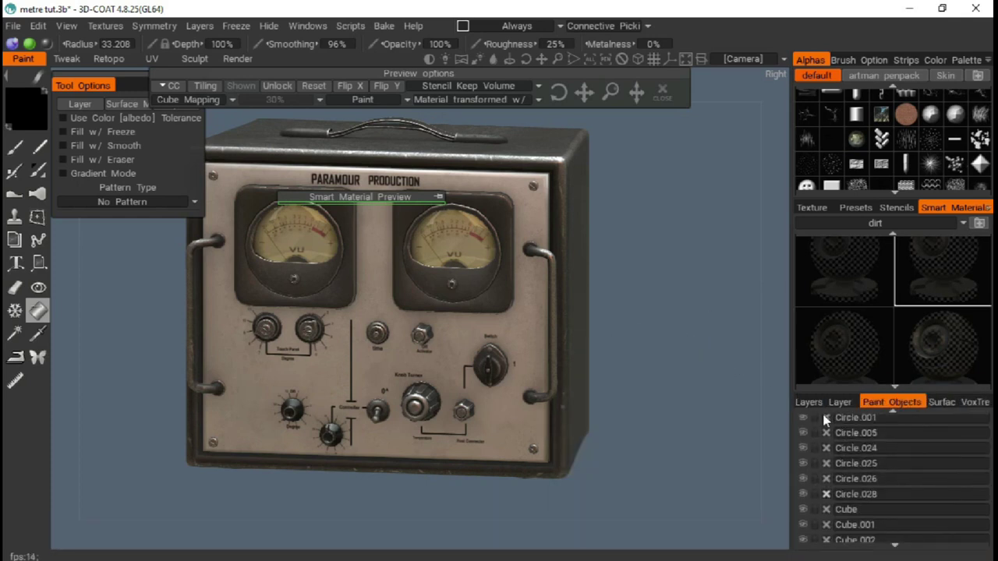
{"action": "left_click", "coordinate": [803, 504]}
{"action": "scroll", "coordinate": [814, 490], "scroll_direction": "down", "scroll_amount": 1}
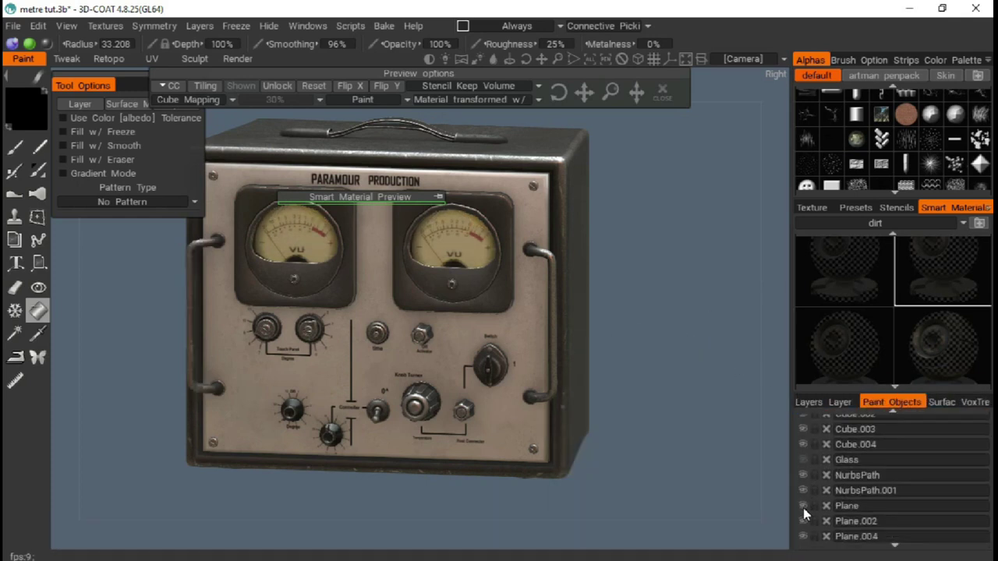
{"action": "scroll", "coordinate": [807, 536], "scroll_direction": "down", "scroll_amount": 1}
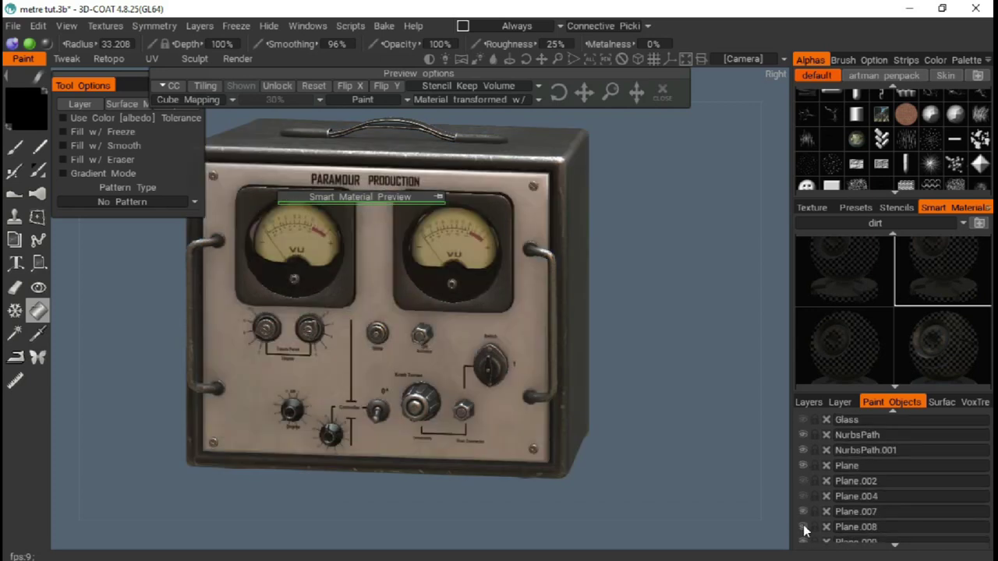
{"action": "left_click", "coordinate": [804, 531]}
{"action": "scroll", "coordinate": [806, 522], "scroll_direction": "down", "scroll_amount": 1}
{"action": "scroll", "coordinate": [807, 511], "scroll_direction": "down", "scroll_amount": 1}
{"action": "scroll", "coordinate": [811, 503], "scroll_direction": "down", "scroll_amount": 2}
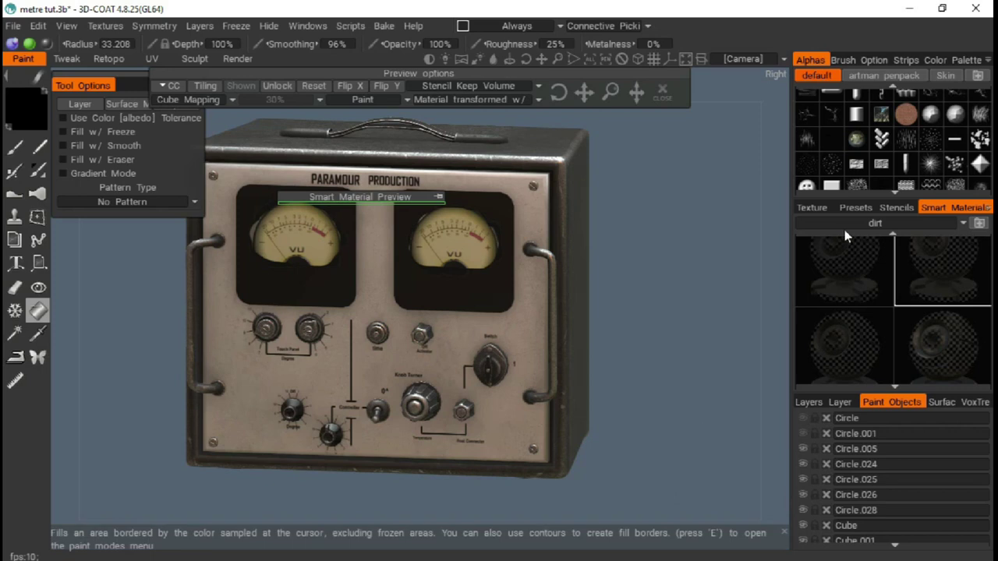
Make the Paint layer active and select the Freeze tool
{"action": "left_click", "coordinate": [807, 402]}
{"action": "left_click", "coordinate": [837, 487]}
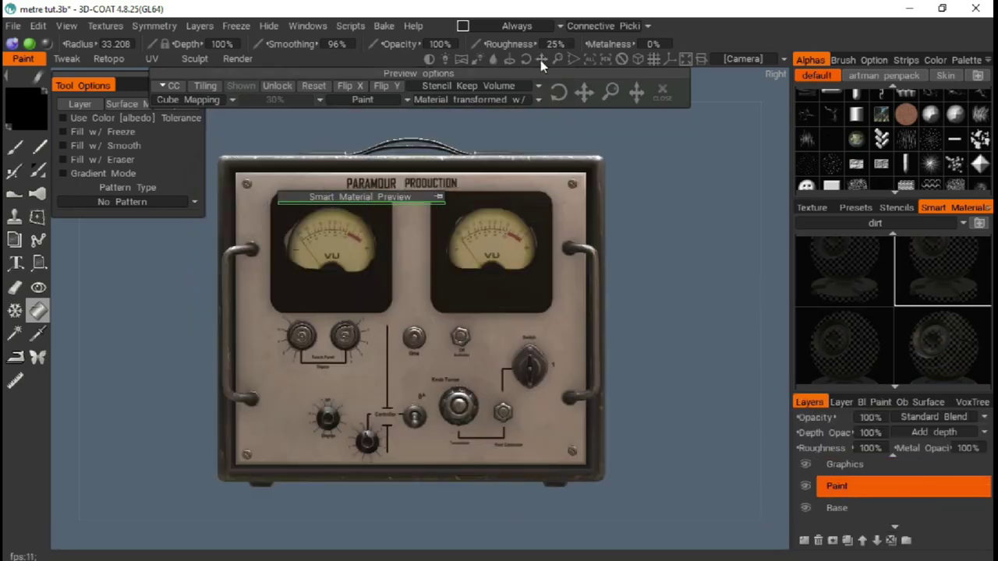
{"action": "left_click", "coordinate": [15, 311]}
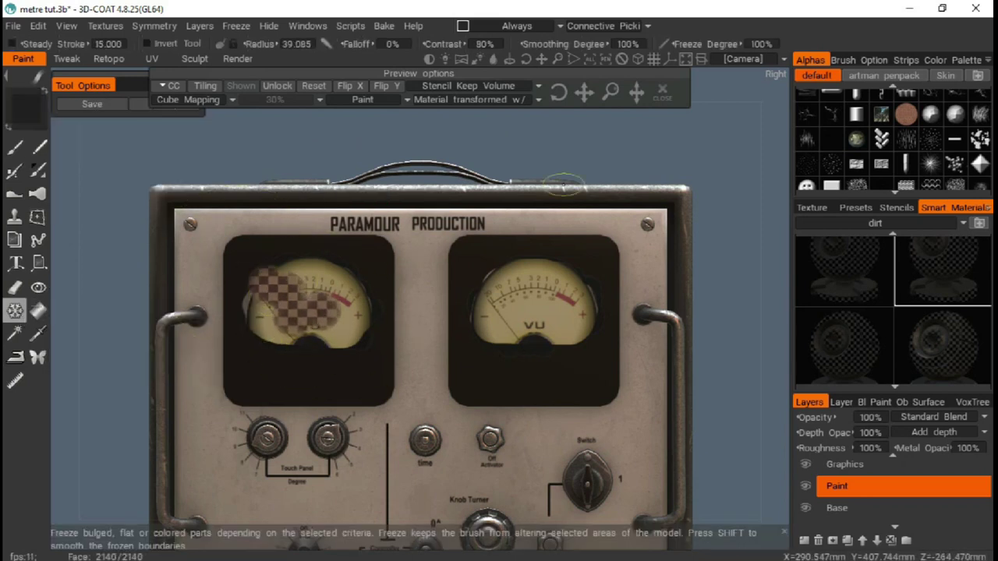
Freeze both VU meter faces and select the new Dirt layer
{"action": "left_click", "coordinate": [326, 271]}
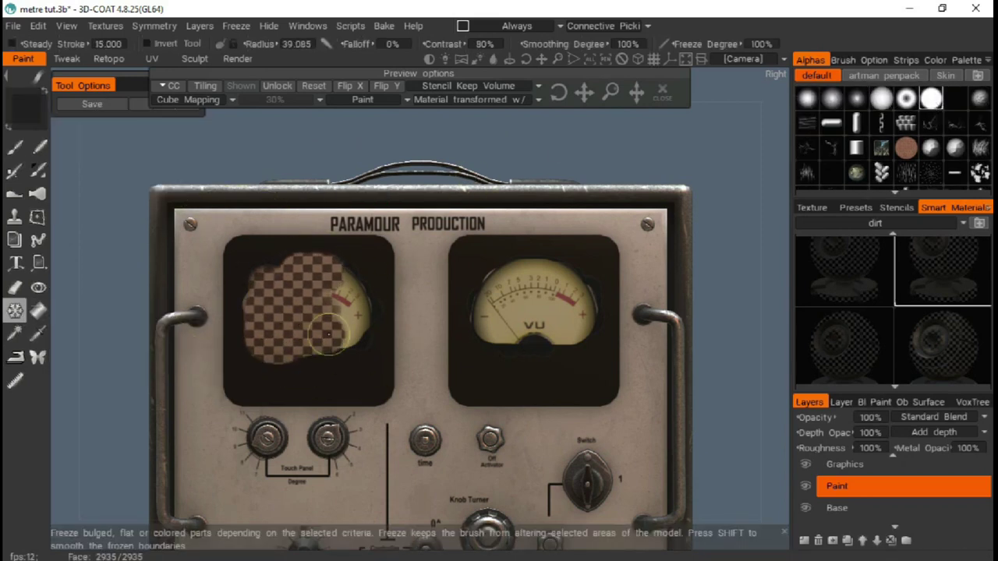
{"action": "left_click_drag", "start_coordinate": [463, 282], "coordinate": [560, 310]}
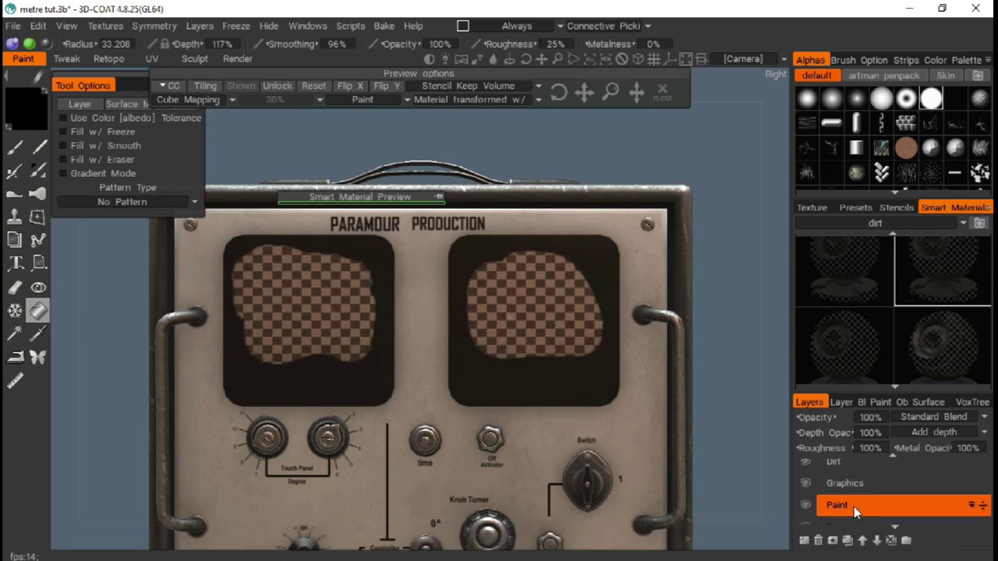
{"action": "scroll", "coordinate": [846, 483], "scroll_direction": "up", "scroll_amount": 1}
{"action": "left_click", "coordinate": [842, 475]}
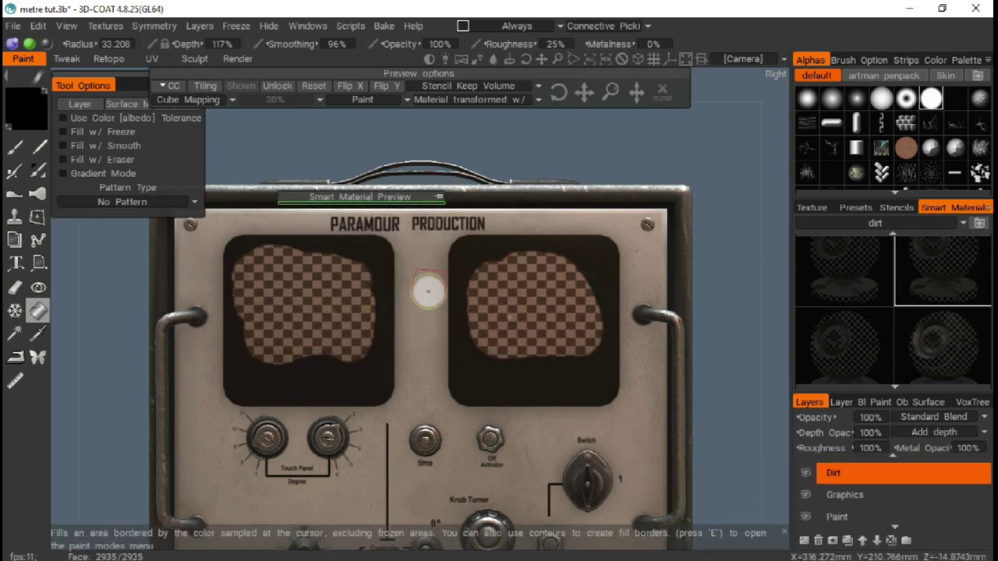
Unfreeze all frozen areas on the meters and show the paint objects list
{"action": "left_click", "coordinate": [235, 26]}
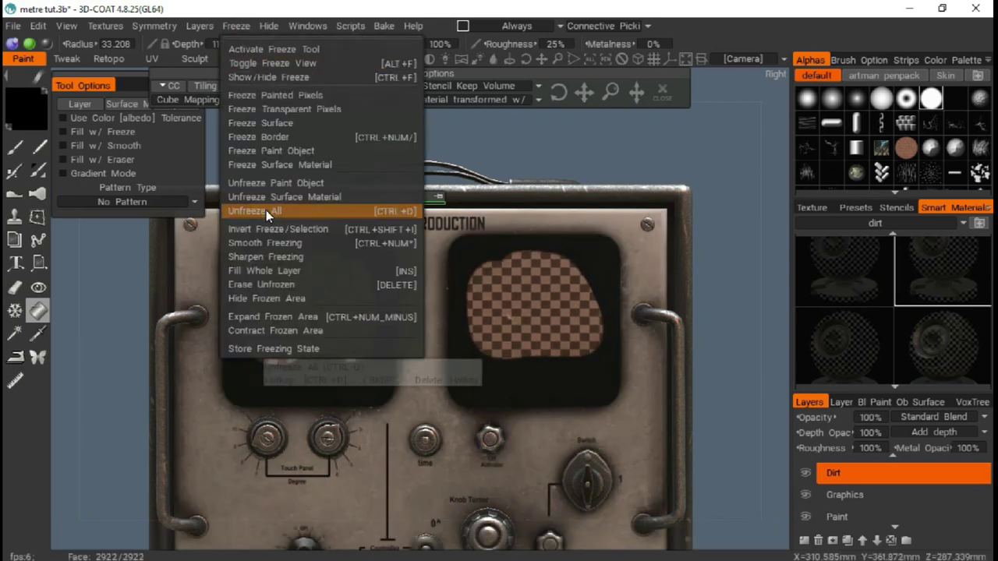
{"action": "left_click", "coordinate": [266, 210]}
{"action": "left_click", "coordinate": [897, 402]}
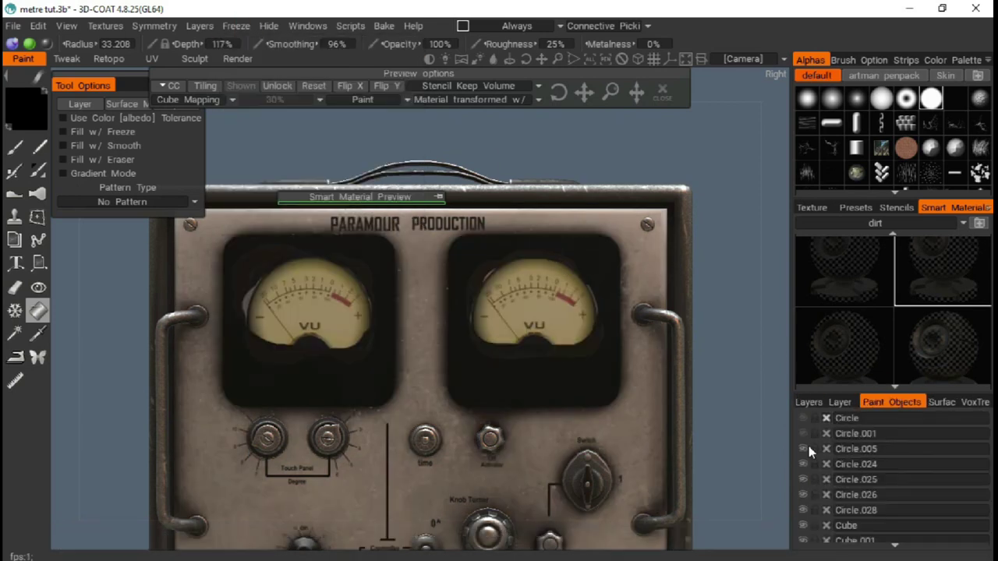
{"action": "scroll", "coordinate": [819, 467], "scroll_direction": "down", "scroll_amount": 3}
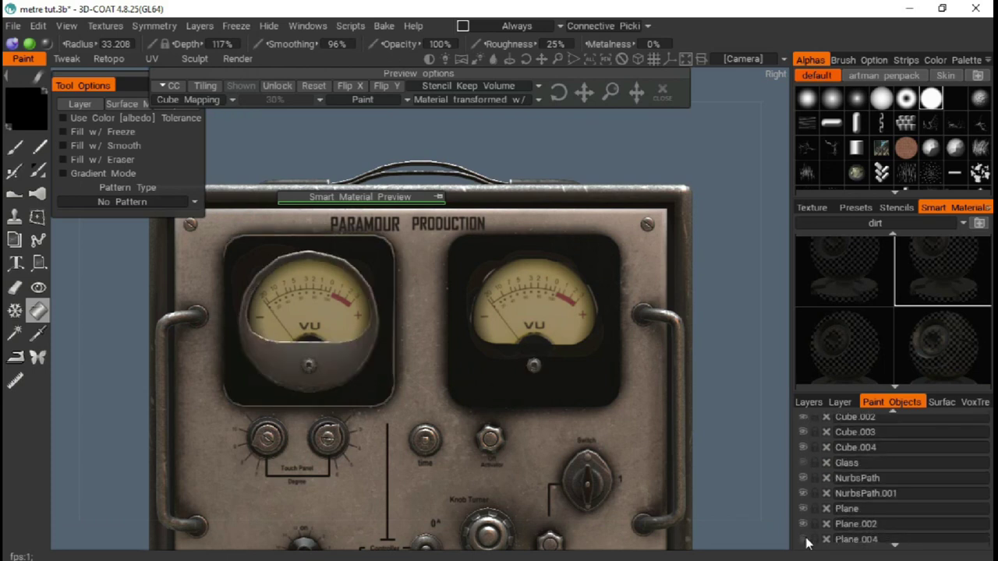
View the radio's top and right side and choose the leaks smart-material category
{"action": "scroll", "coordinate": [809, 499], "scroll_direction": "down", "scroll_amount": 3}
{"action": "scroll", "coordinate": [807, 483], "scroll_direction": "up", "scroll_amount": 3}
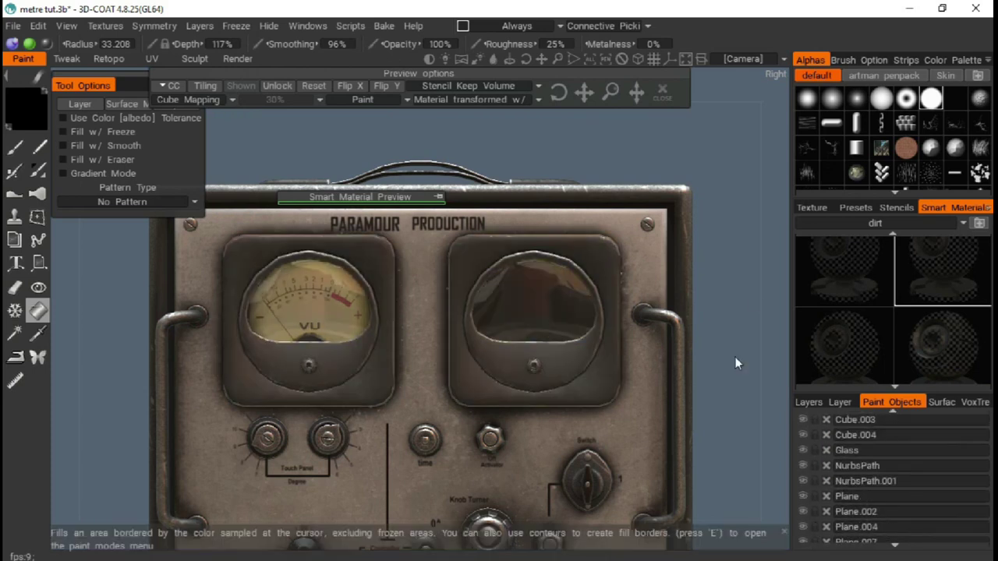
{"action": "left_click_drag", "start_coordinate": [734, 356], "coordinate": [679, 406]}
{"action": "left_click", "coordinate": [955, 241]}
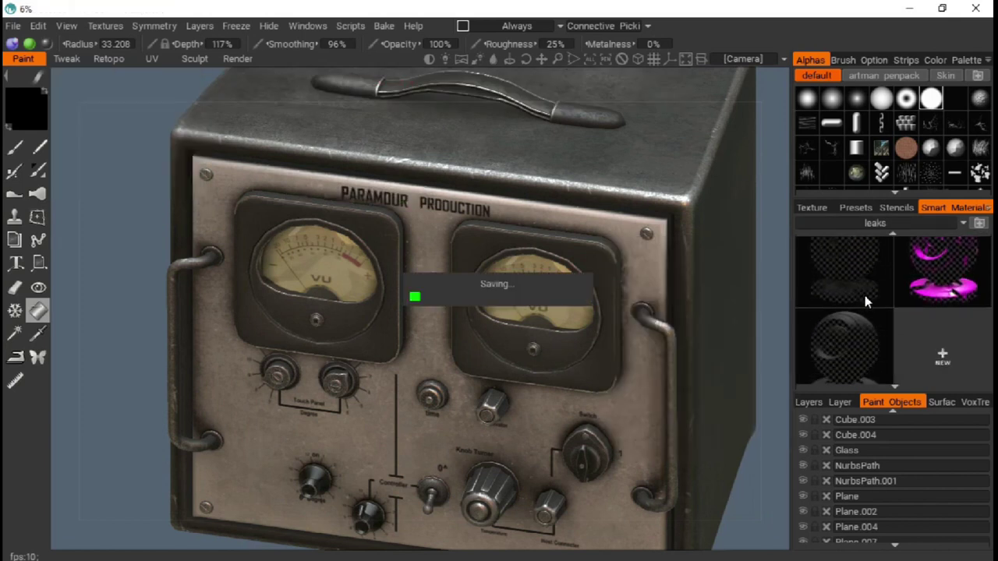
Pick a leaks smart material and orbit around the radio to a slightly angled front view
{"action": "left_click", "coordinate": [865, 296]}
{"action": "left_click", "coordinate": [809, 402]}
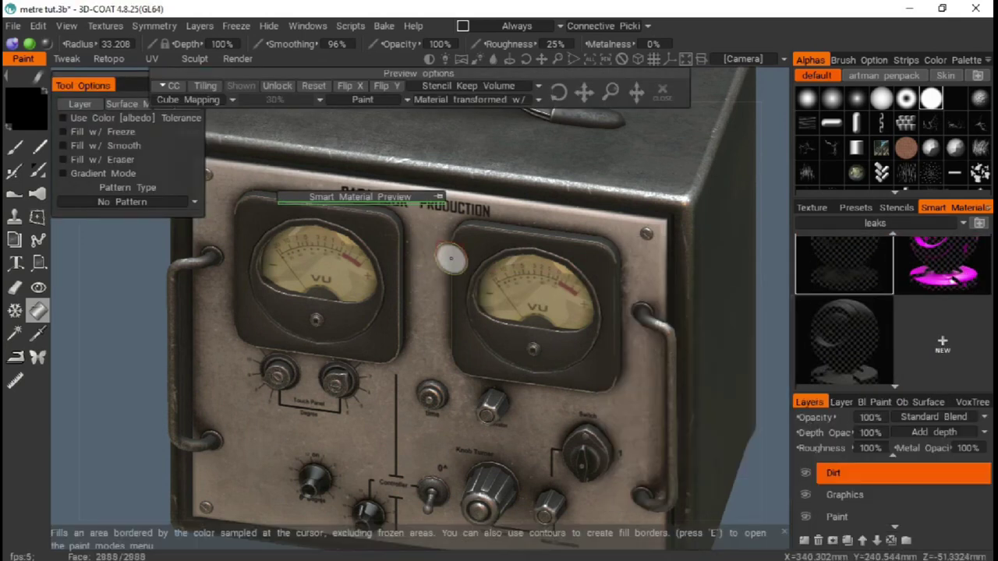
{"action": "middle_click_drag", "start_coordinate": [349, 275], "coordinate": [272, 257]}
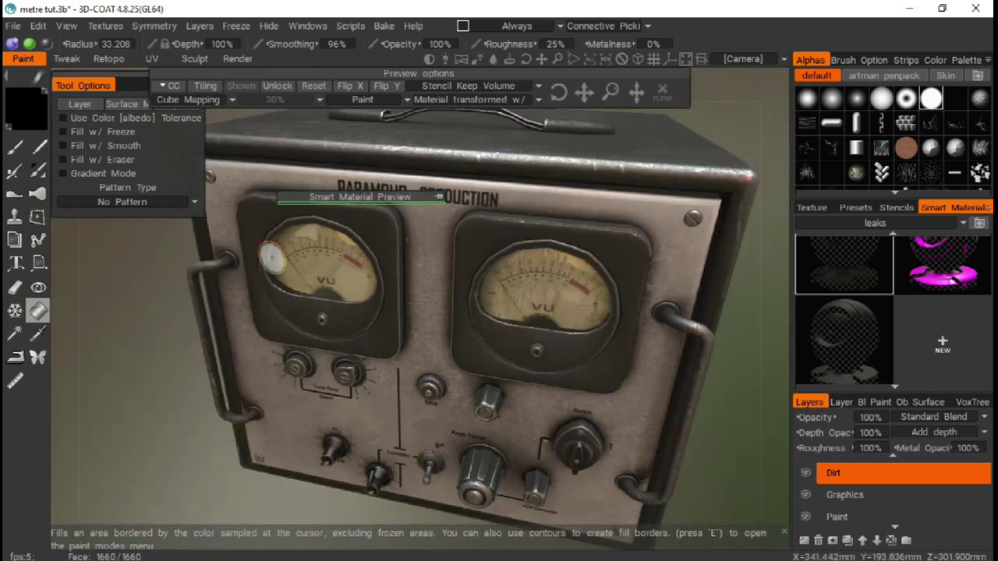
{"action": "middle_click_drag", "start_coordinate": [163, 423], "coordinate": [95, 370]}
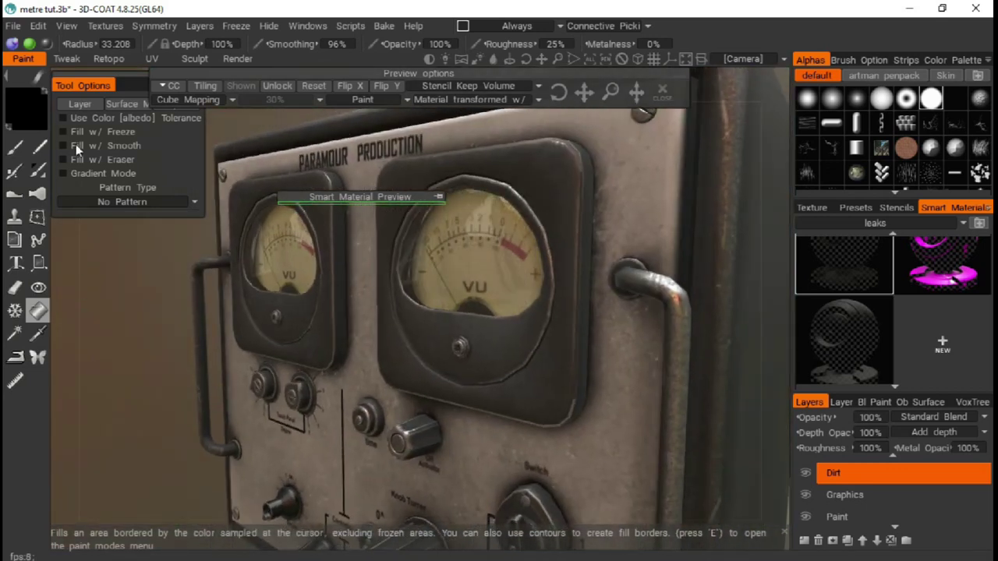
{"action": "mouse_move", "coordinate": [308, 312]}
{"action": "middle_mouse_down"}
{"action": "mouse_move", "coordinate": [209, 381]}
{"action": "mouse_move", "coordinate": [134, 295]}
{"action": "middle_mouse_up"}
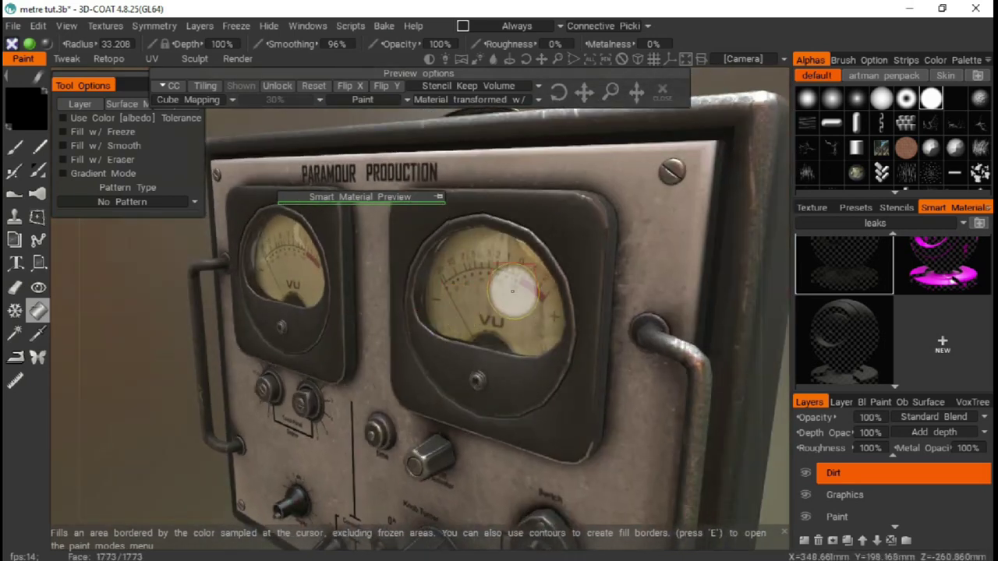
{"action": "mouse_move", "coordinate": [514, 291]}
{"action": "middle_mouse_down"}
{"action": "mouse_move", "coordinate": [178, 339]}
{"action": "mouse_move", "coordinate": [183, 382]}
{"action": "middle_mouse_up"}
{"action": "middle_click_drag", "start_coordinate": [285, 272], "coordinate": [257, 269], "text": "shift"}
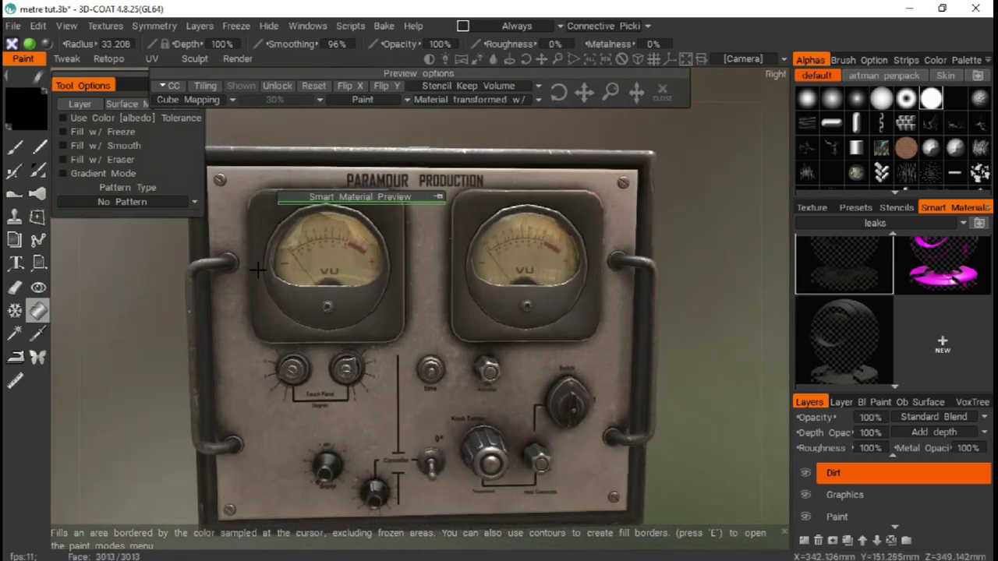
{"action": "middle_click_drag", "start_coordinate": [315, 236], "coordinate": [328, 242]}
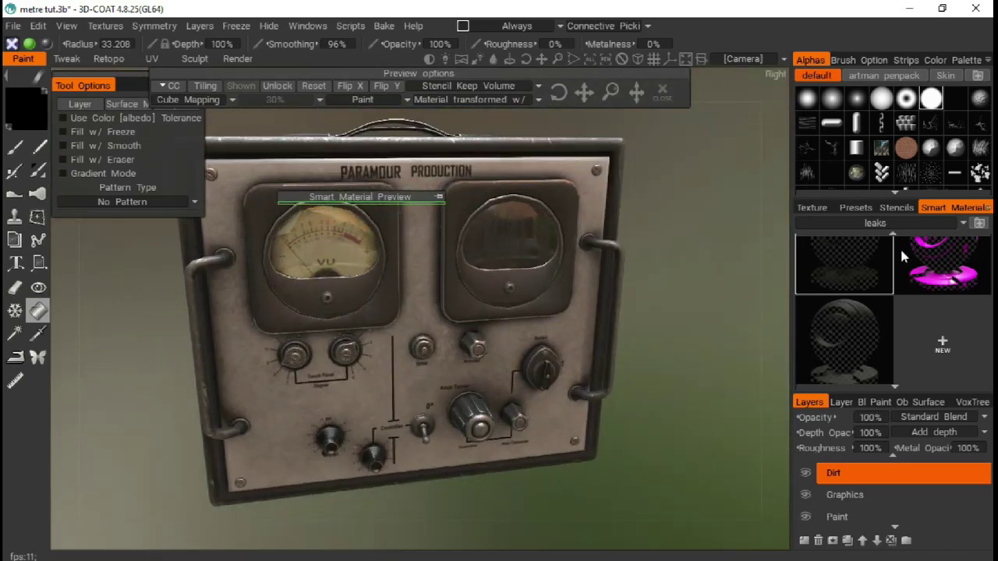
Switch back to the dirt folder, pick its top-right material, and inspect the radio from several angles
{"action": "left_click", "coordinate": [898, 226]}
{"action": "left_click", "coordinate": [897, 238]}
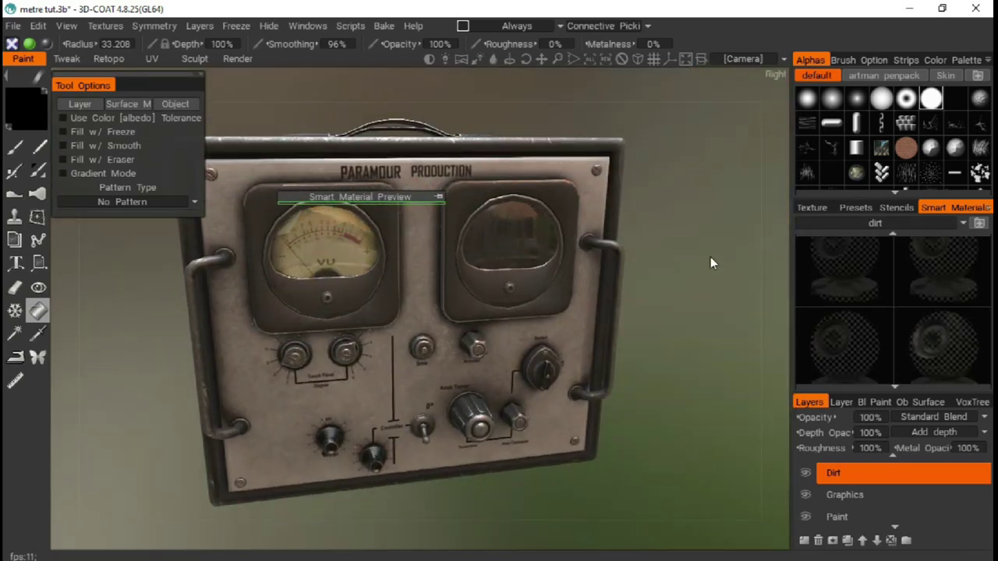
{"action": "left_click", "coordinate": [941, 289]}
{"action": "middle_click_drag", "start_coordinate": [484, 257], "coordinate": [365, 227]}
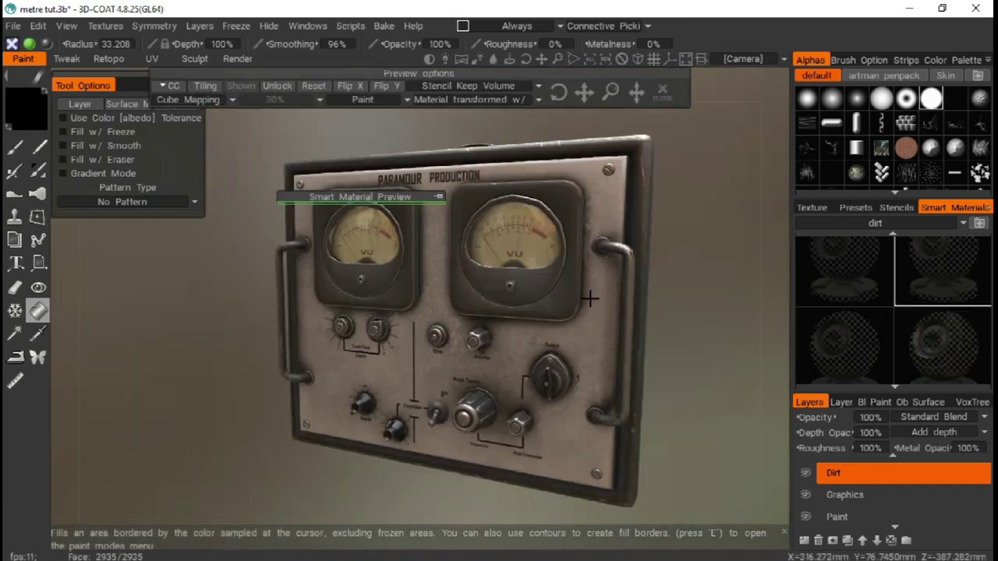
{"action": "mouse_move", "coordinate": [695, 298]}
{"action": "middle_mouse_down"}
{"action": "mouse_move", "coordinate": [664, 370]}
{"action": "mouse_move", "coordinate": [537, 228]}
{"action": "middle_mouse_up"}
{"action": "mouse_move", "coordinate": [334, 238]}
{"action": "middle_mouse_down"}
{"action": "mouse_move", "coordinate": [237, 219]}
{"action": "mouse_move", "coordinate": [143, 311]}
{"action": "mouse_move", "coordinate": [102, 312]}
{"action": "mouse_move", "coordinate": [163, 296]}
{"action": "mouse_move", "coordinate": [176, 240]}
{"action": "mouse_move", "coordinate": [219, 216]}
{"action": "mouse_move", "coordinate": [643, 221]}
{"action": "mouse_move", "coordinate": [427, 166]}
{"action": "mouse_move", "coordinate": [643, 136]}
{"action": "mouse_move", "coordinate": [246, 314]}
{"action": "middle_mouse_up"}
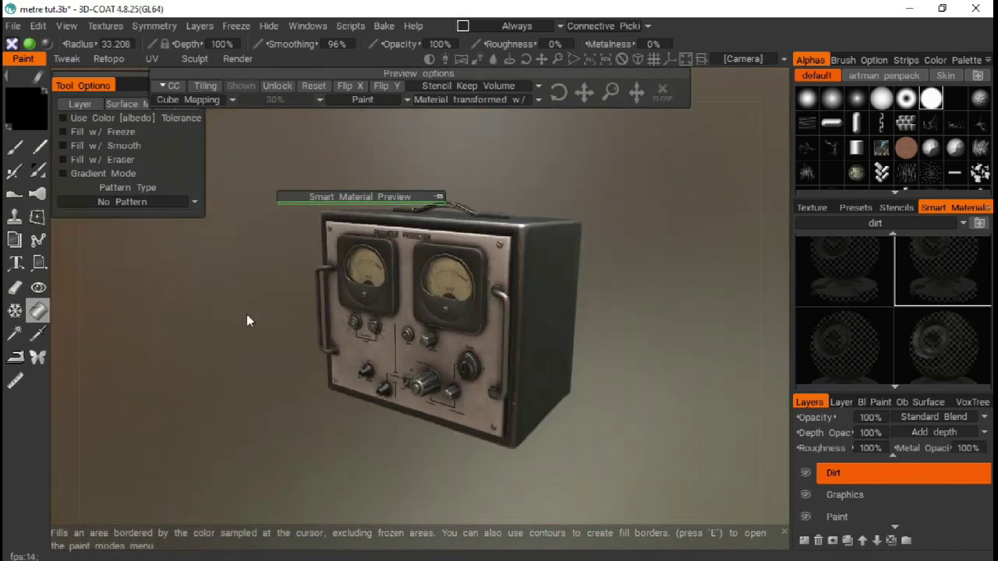
Select the Base layer and pick metal_old from the default smart-material folder
{"action": "scroll", "coordinate": [858, 491], "scroll_direction": "down", "scroll_amount": 2}
{"action": "left_click", "coordinate": [836, 499]}
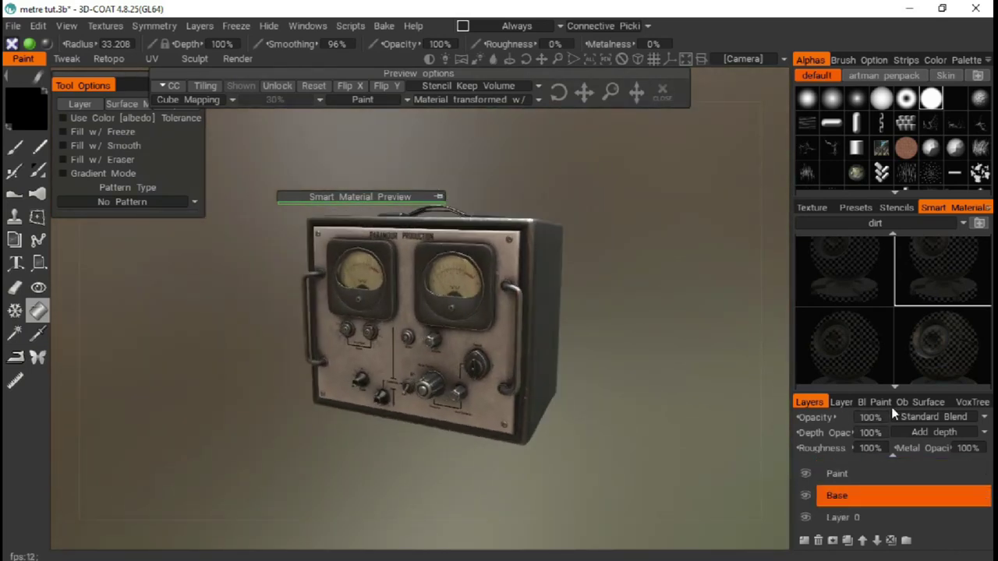
{"action": "left_click", "coordinate": [874, 225]}
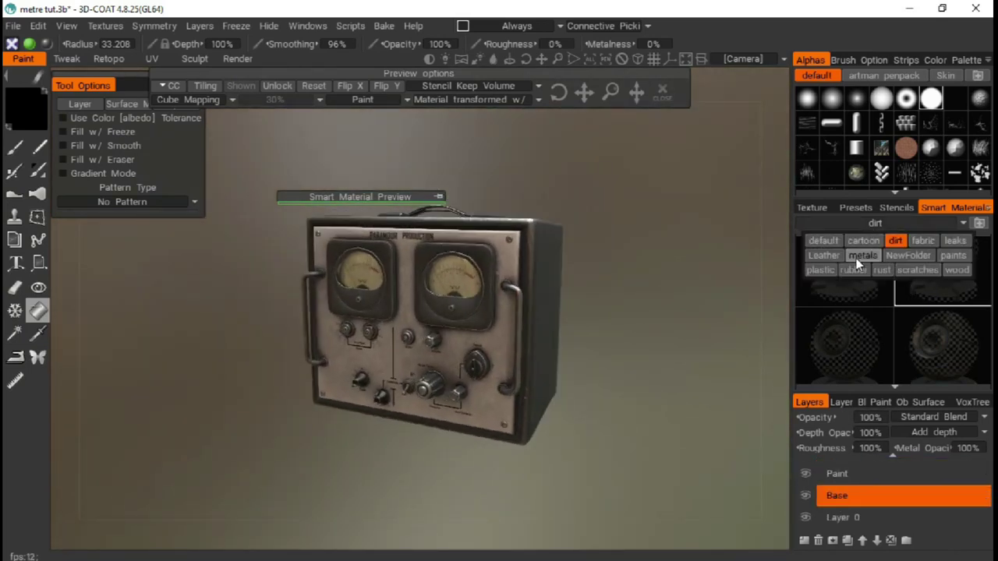
{"action": "left_click", "coordinate": [856, 258]}
{"action": "left_click", "coordinate": [839, 226]}
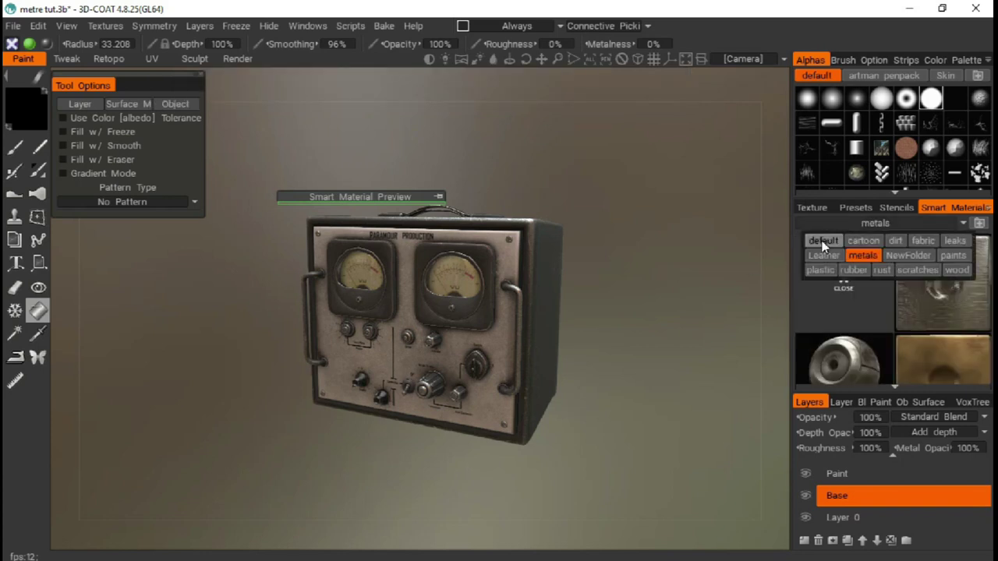
{"action": "left_click", "coordinate": [823, 241]}
{"action": "mouse_move", "coordinate": [944, 293]}
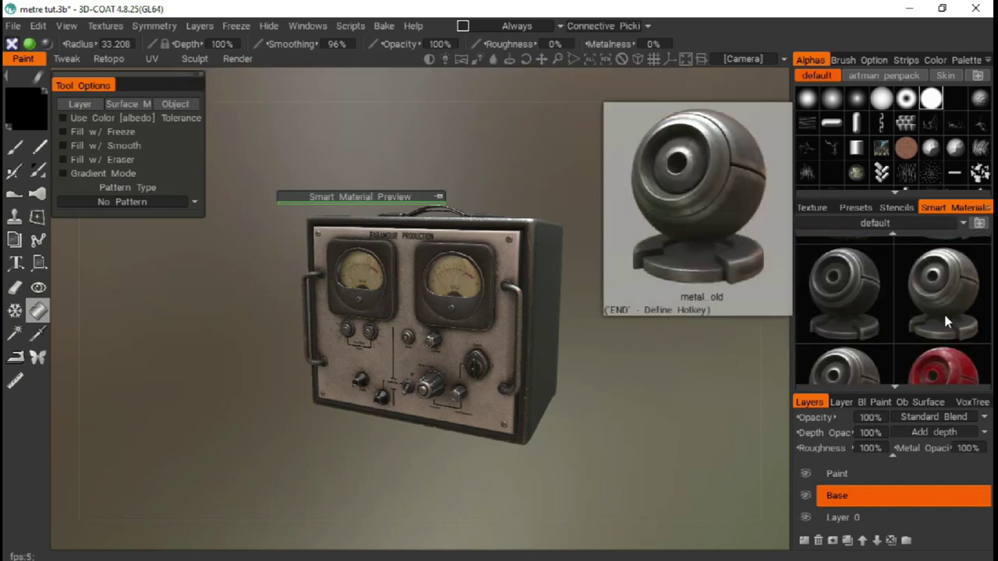
{"action": "left_click", "coordinate": [943, 311]}
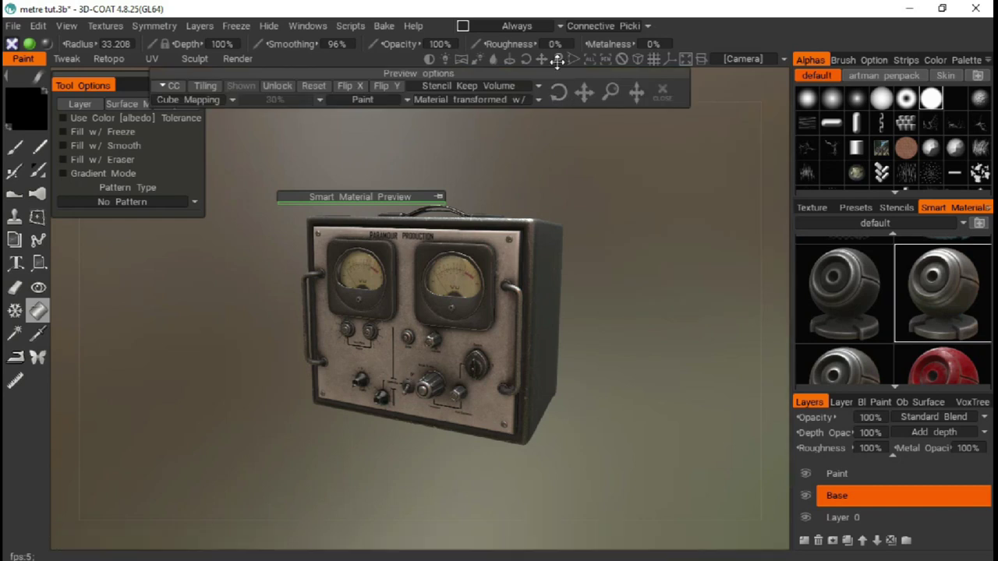
{"action": "left_click_drag", "start_coordinate": [558, 60], "coordinate": [749, 283]}
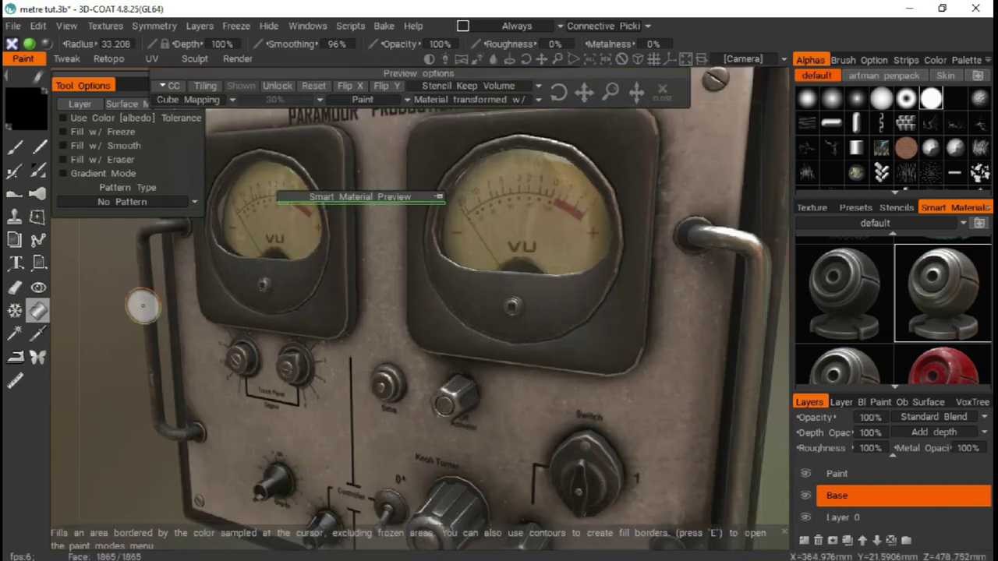